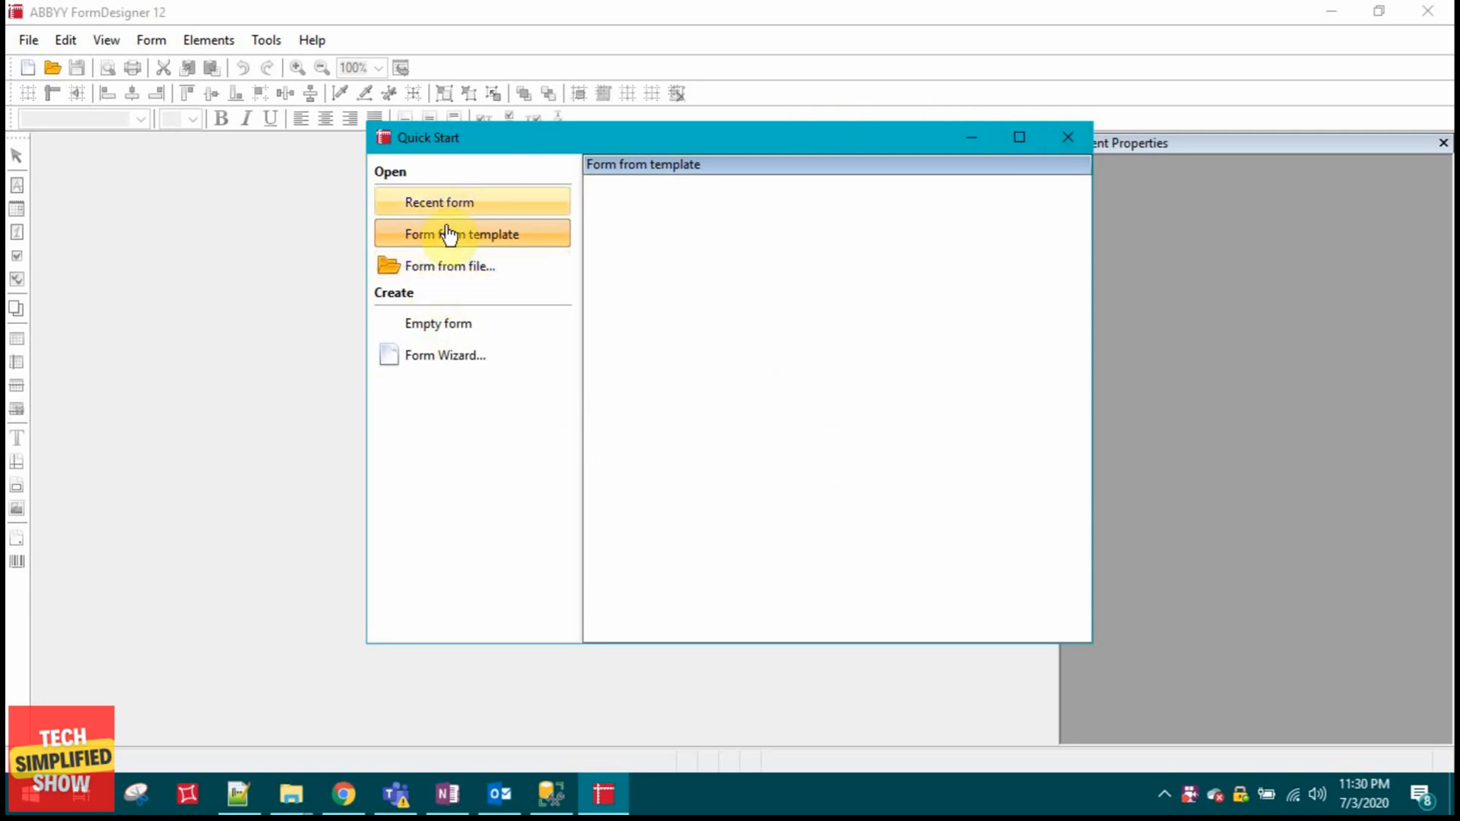
- Start a new form with the Form Wizard, using A4 page size and Portrait orientation
{"action": "left_click", "coordinate": [473, 363]}
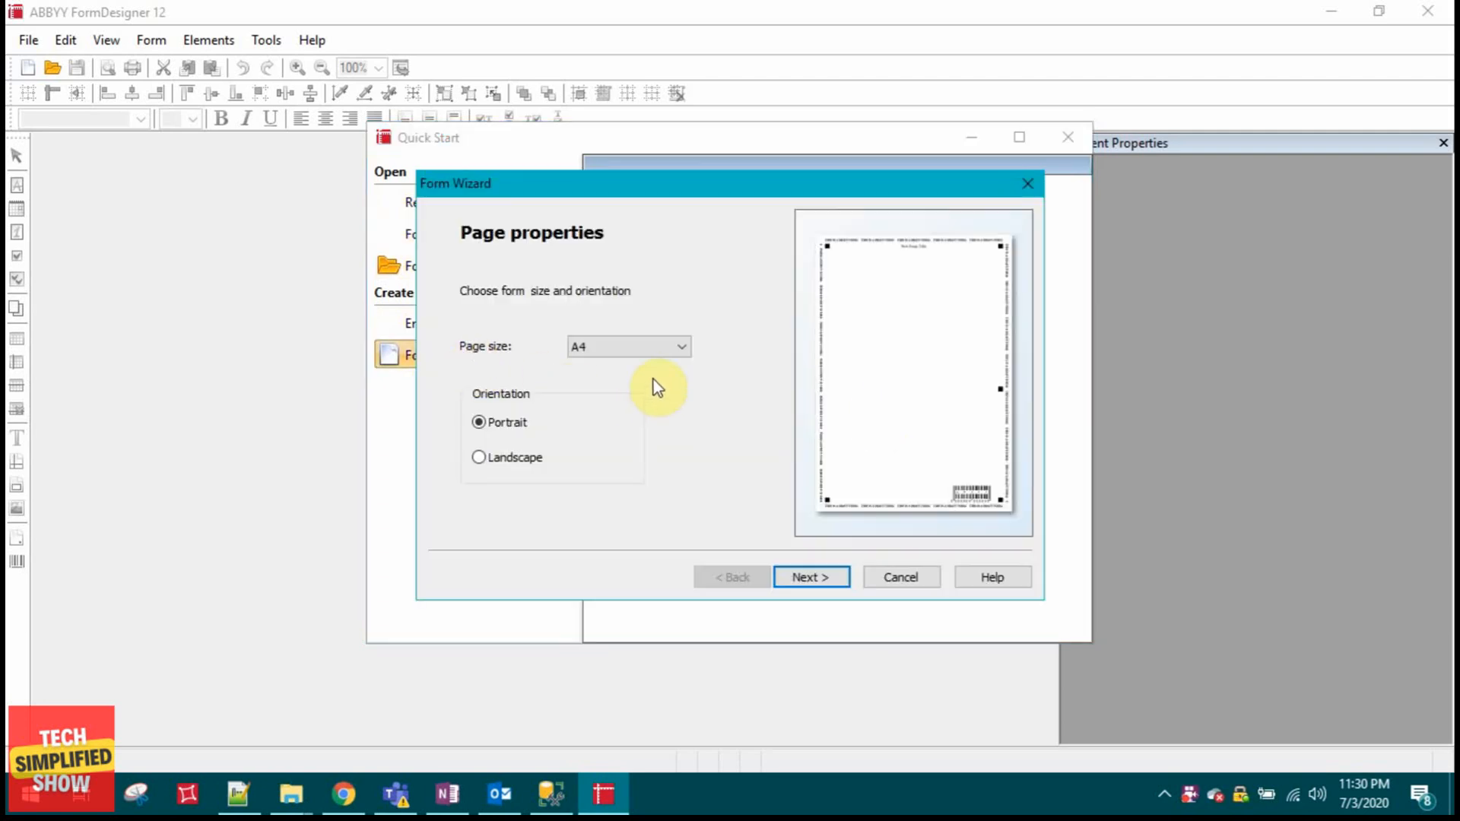
{"action": "left_click", "coordinate": [678, 348]}
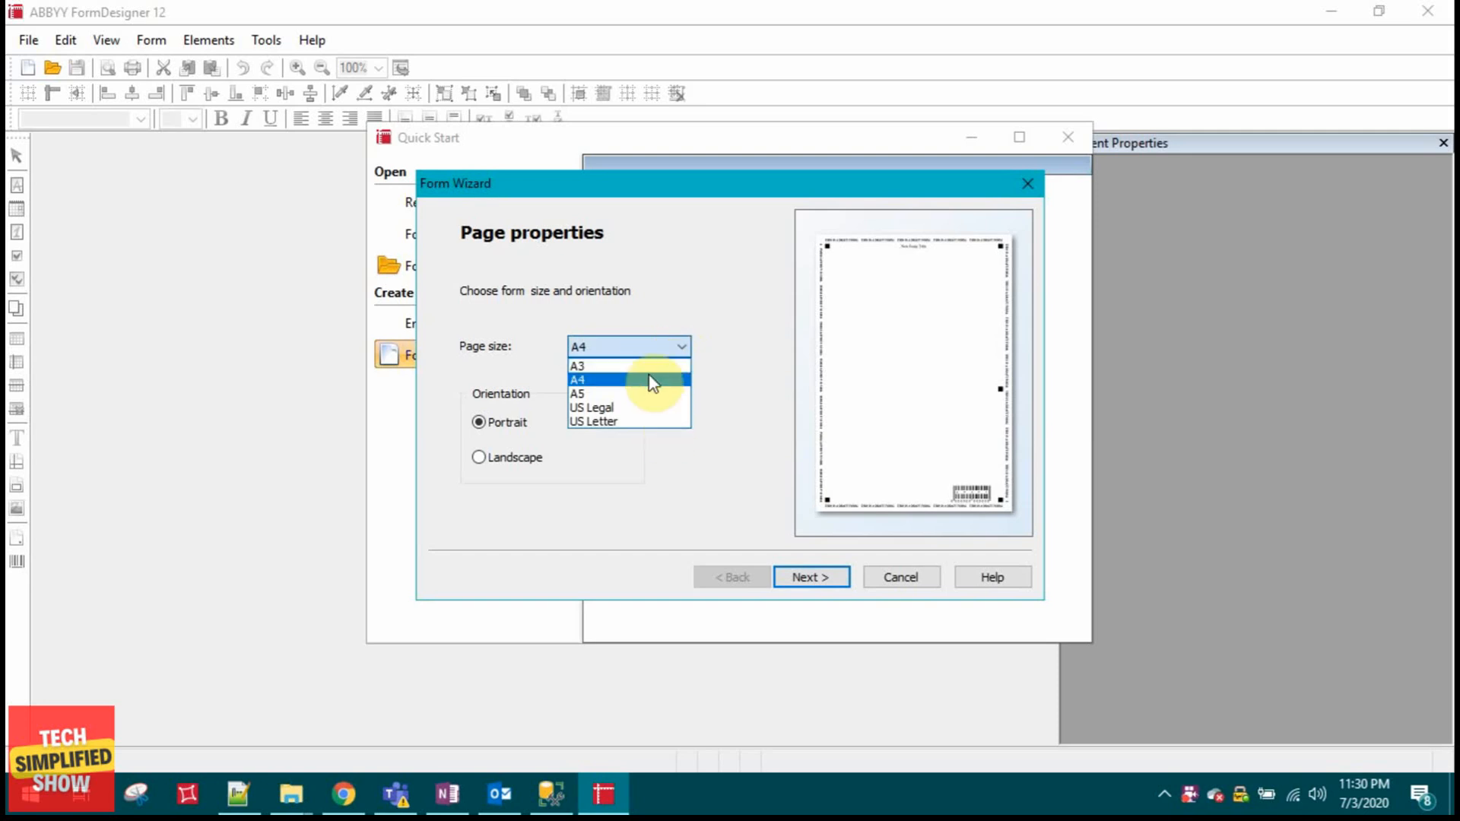
{"action": "left_click", "coordinate": [672, 348]}
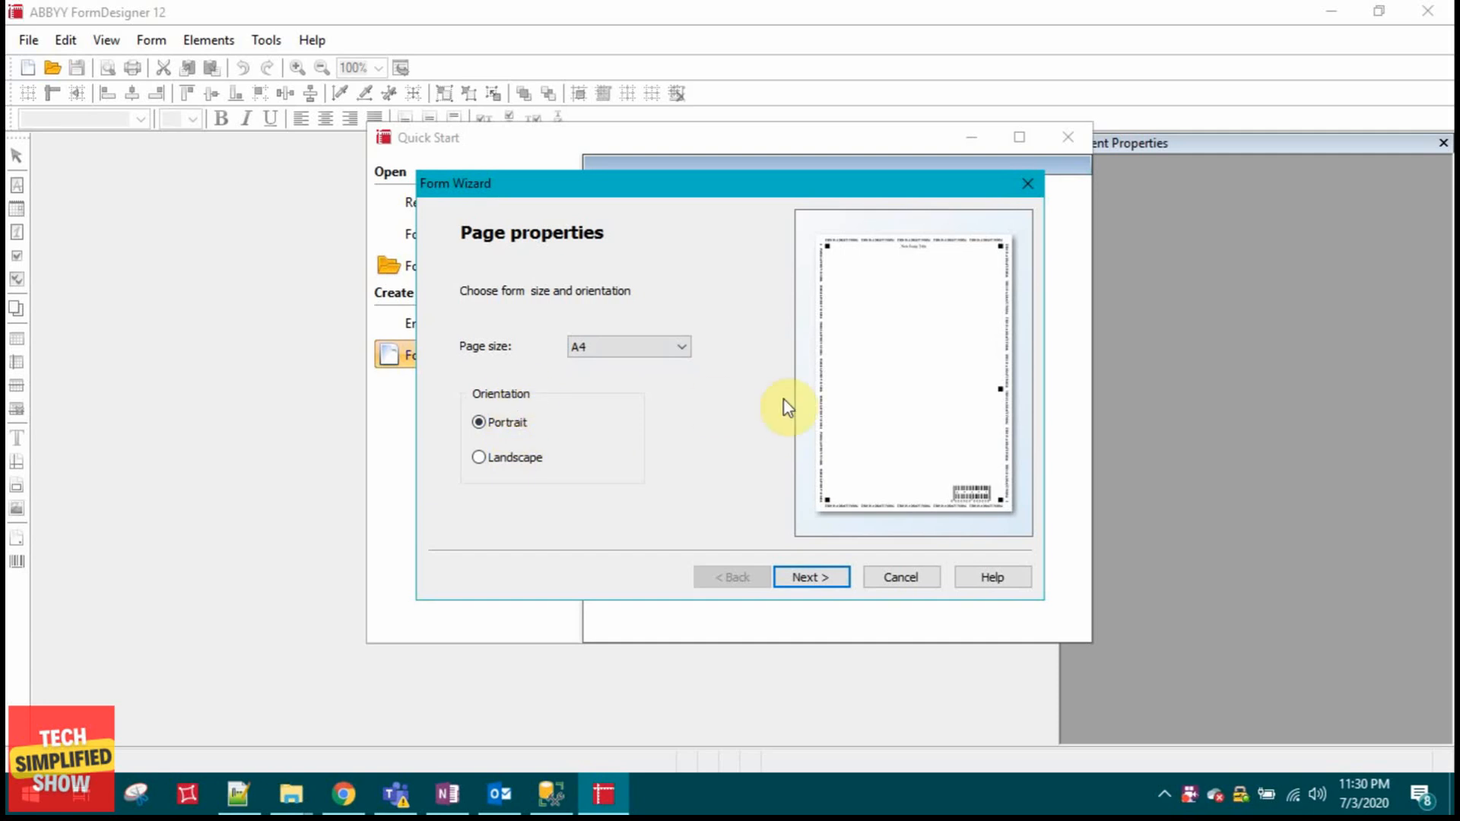
{"action": "left_click", "coordinate": [494, 459]}
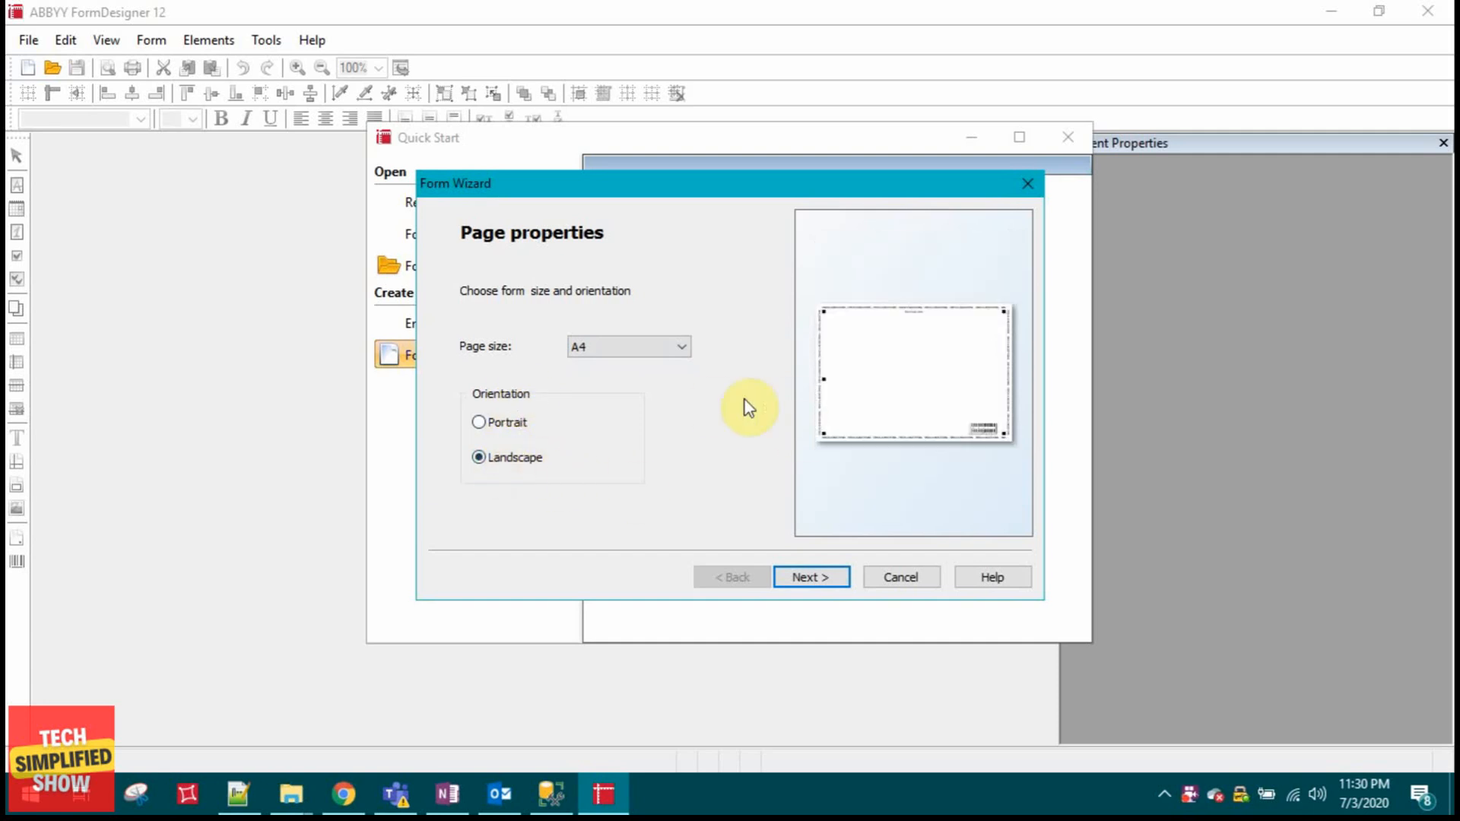
{"action": "left_click", "coordinate": [520, 425]}
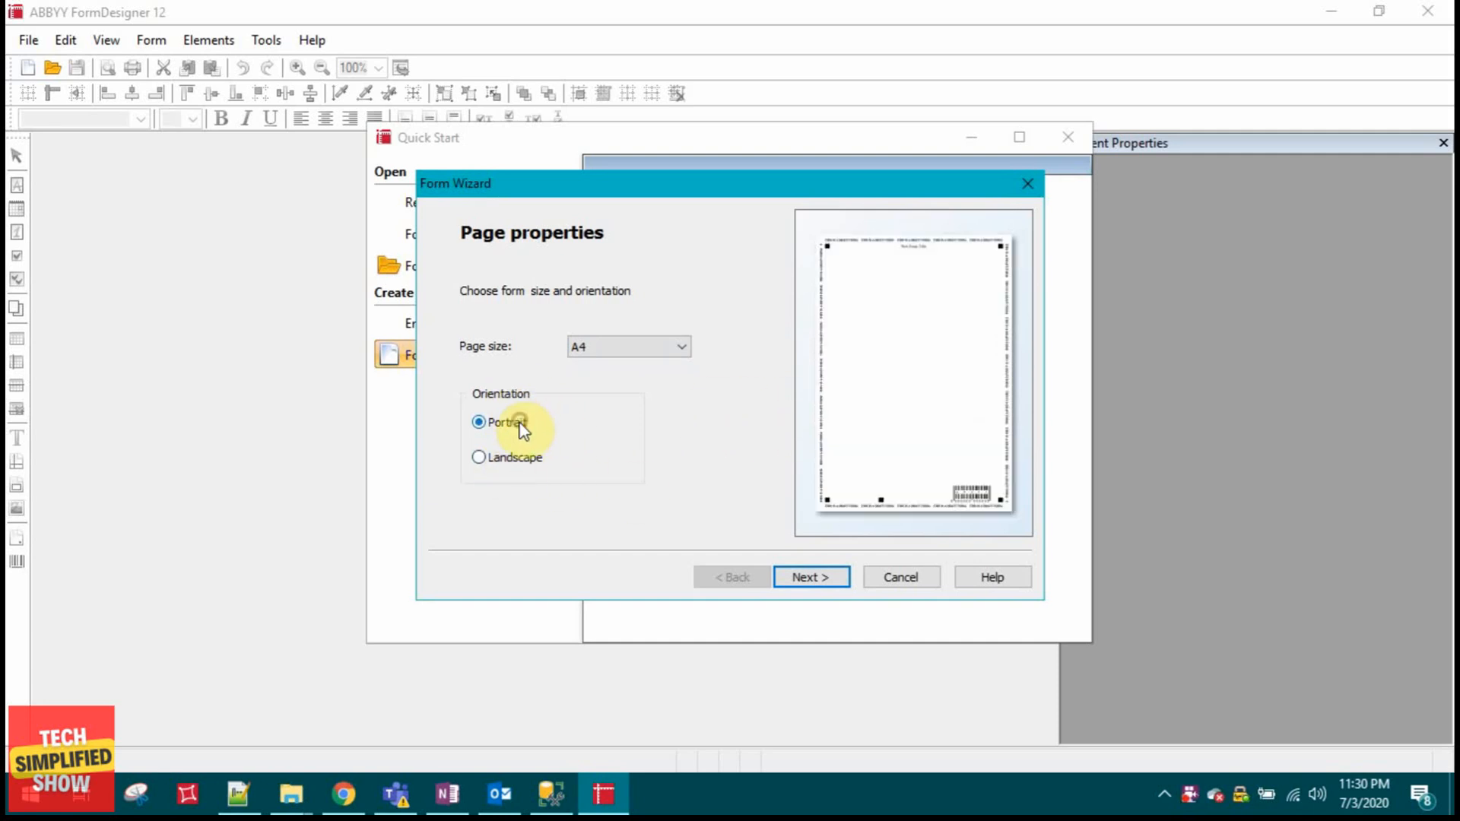
{"action": "left_click", "coordinate": [830, 577]}
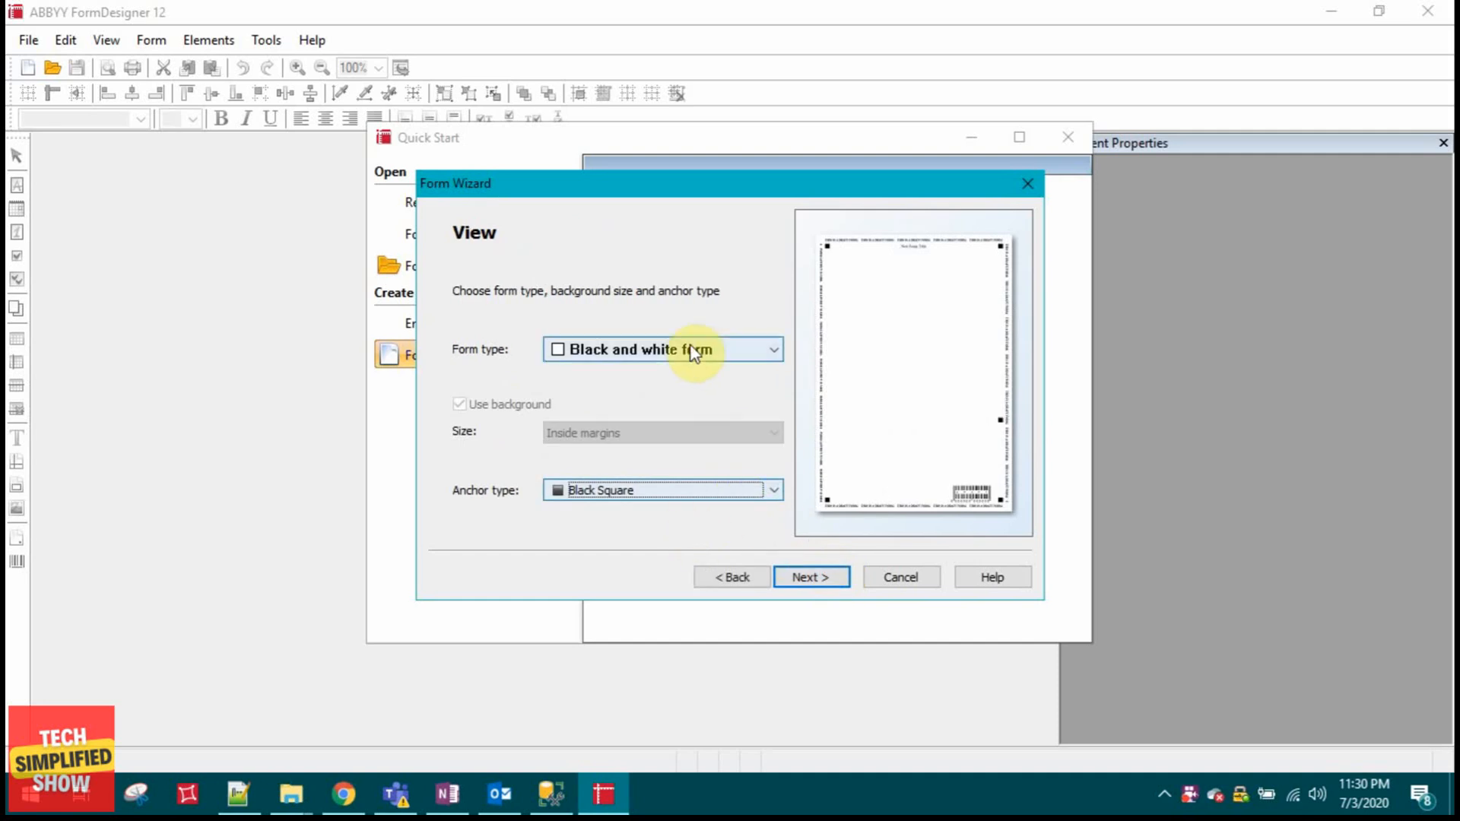
- Try the Gray drop-out form type and return the form type to Black and white form
{"action": "left_click", "coordinate": [735, 348]}
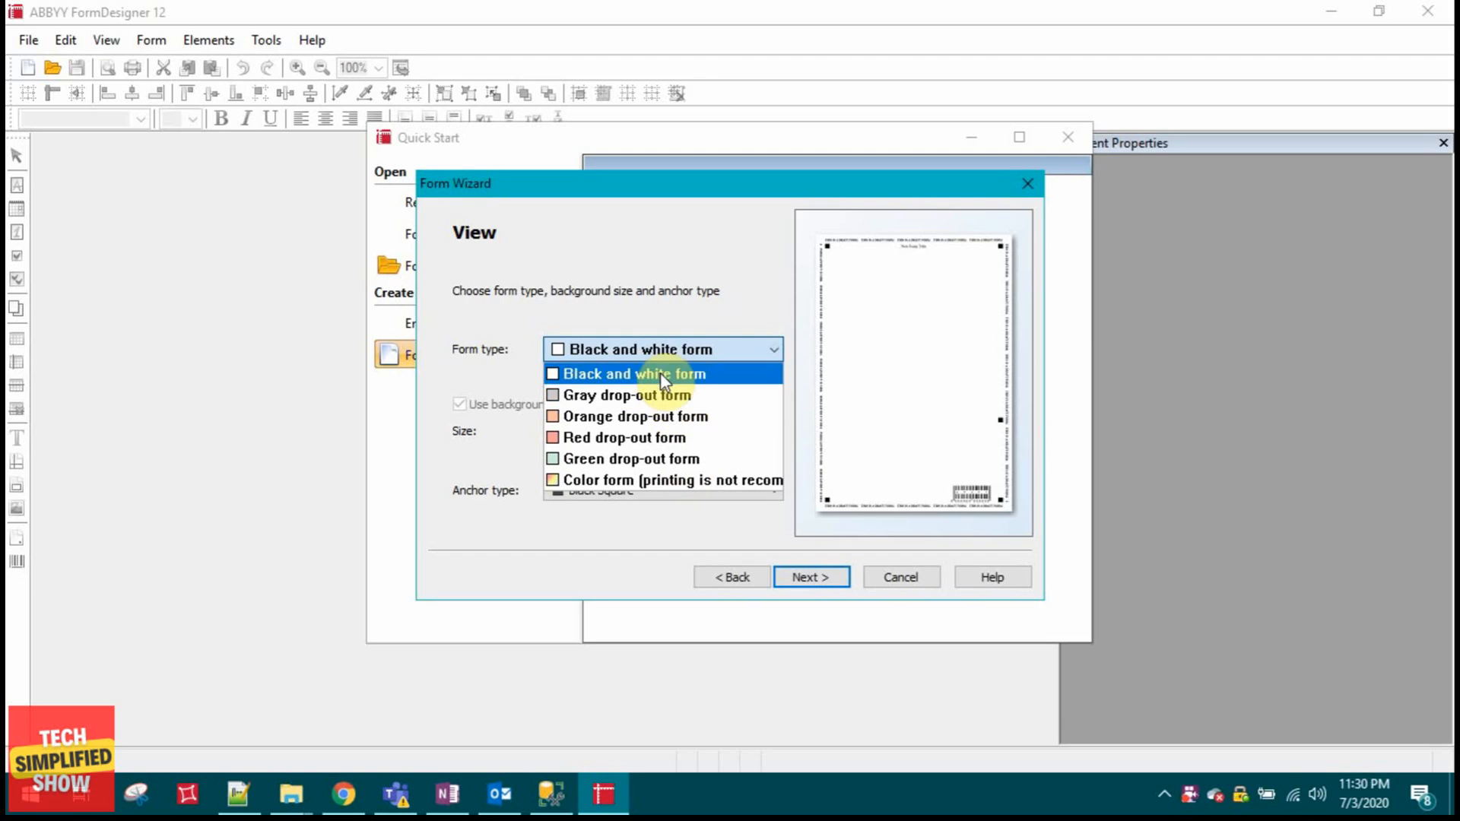
{"action": "left_click", "coordinate": [660, 396]}
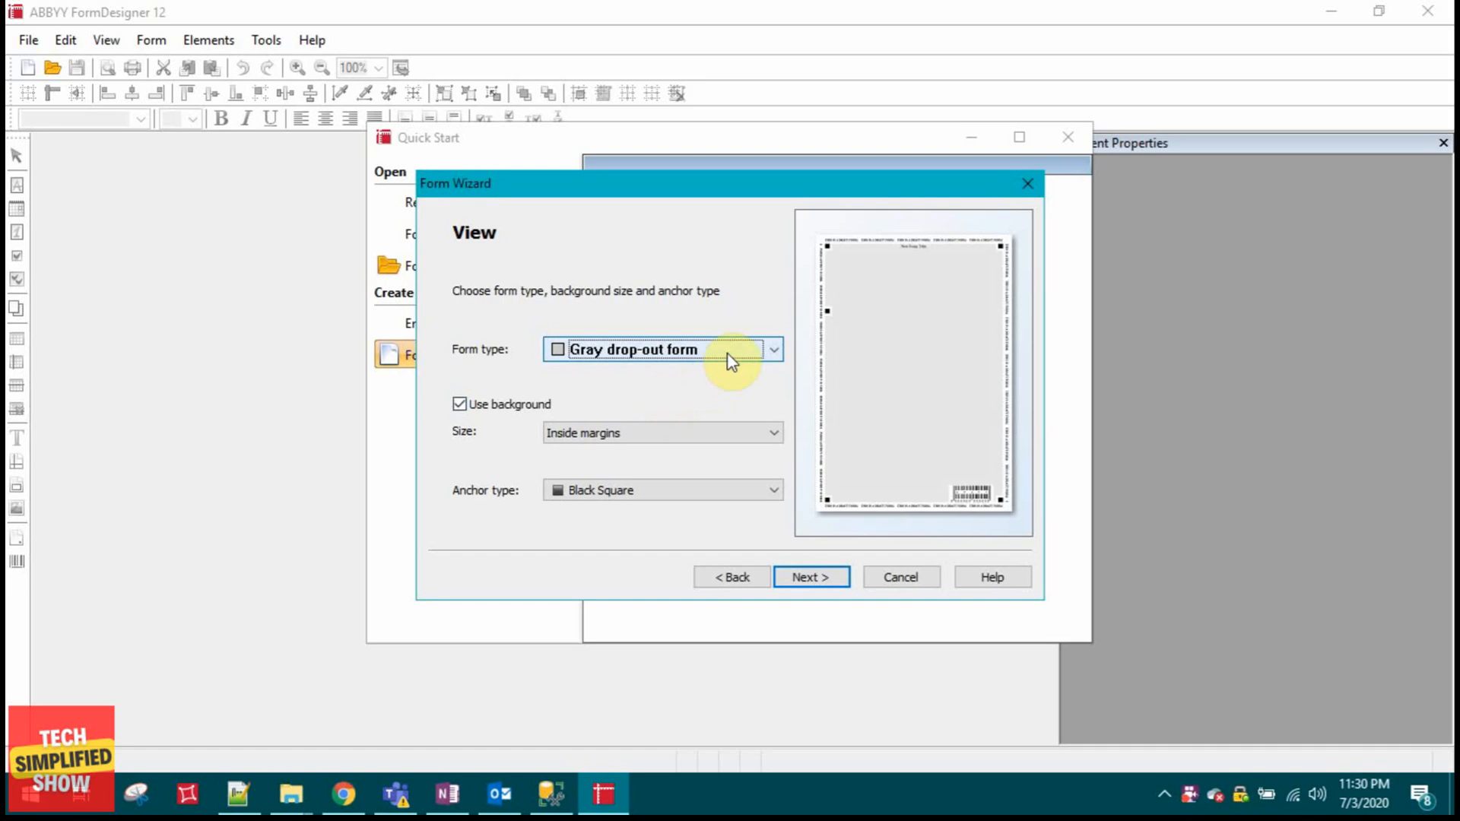
{"action": "left_click", "coordinate": [697, 356]}
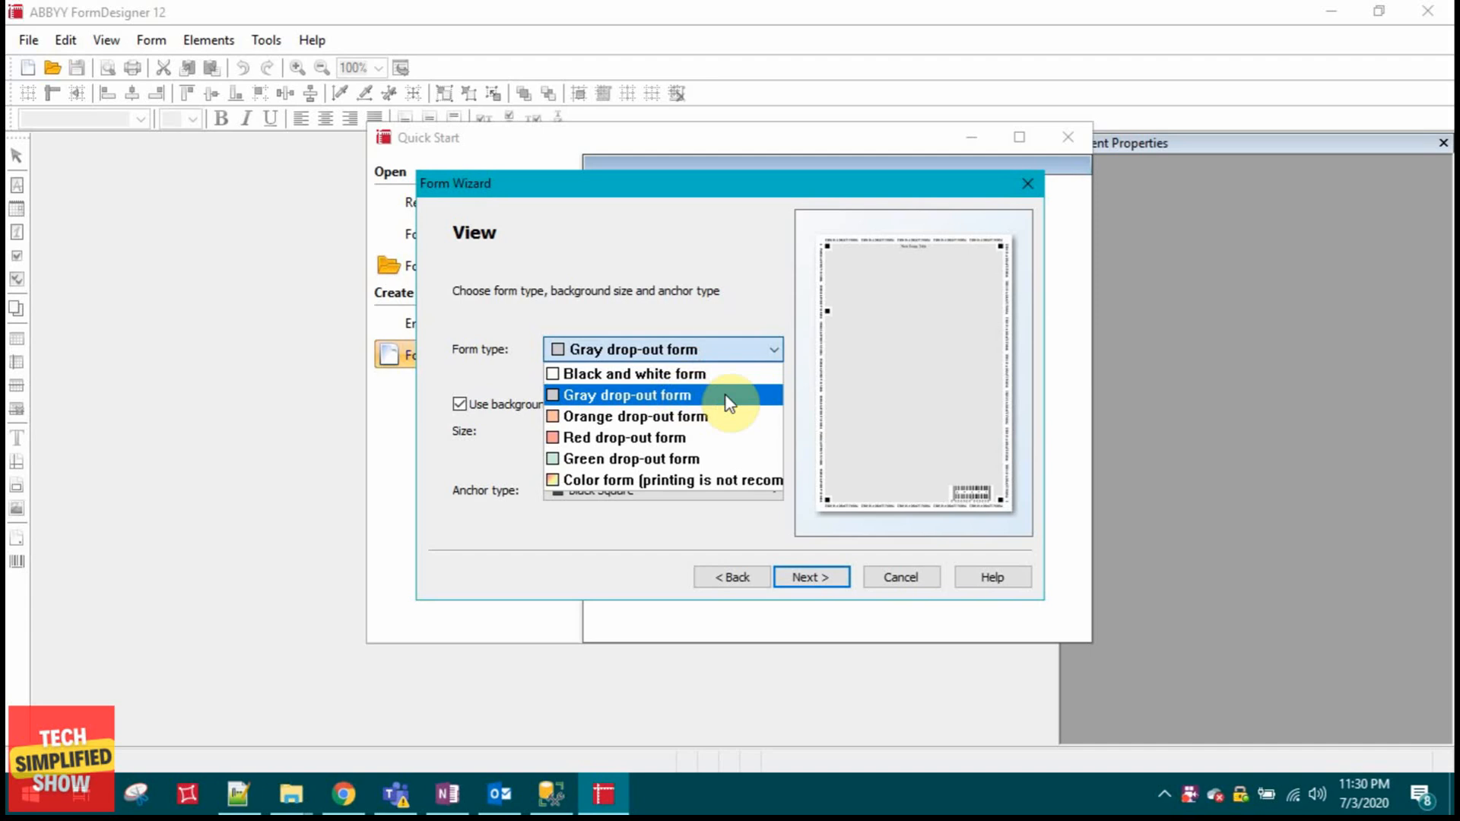
{"action": "left_click", "coordinate": [597, 313]}
{"action": "left_click", "coordinate": [692, 341]}
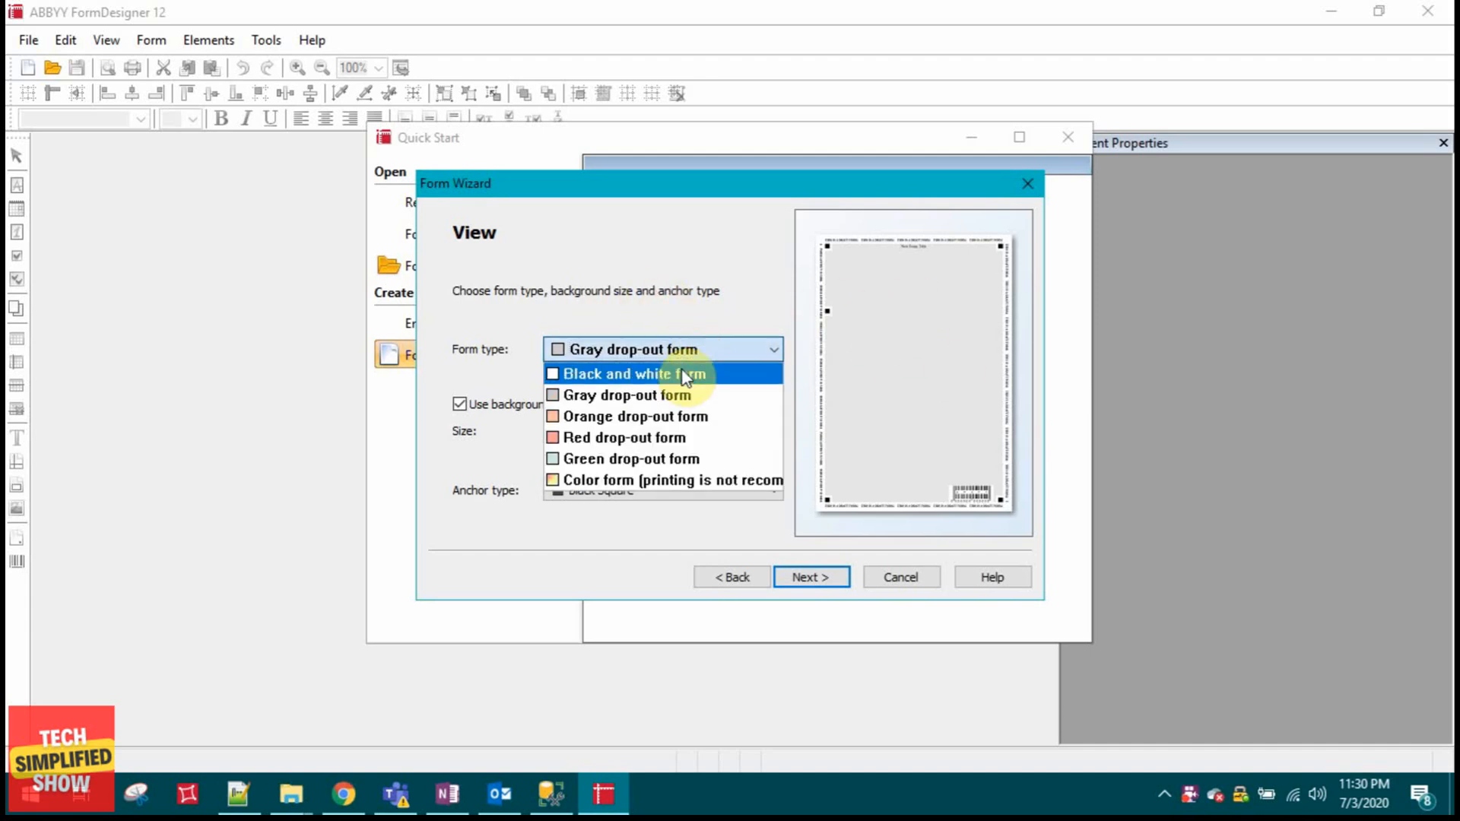
{"action": "left_click", "coordinate": [681, 369]}
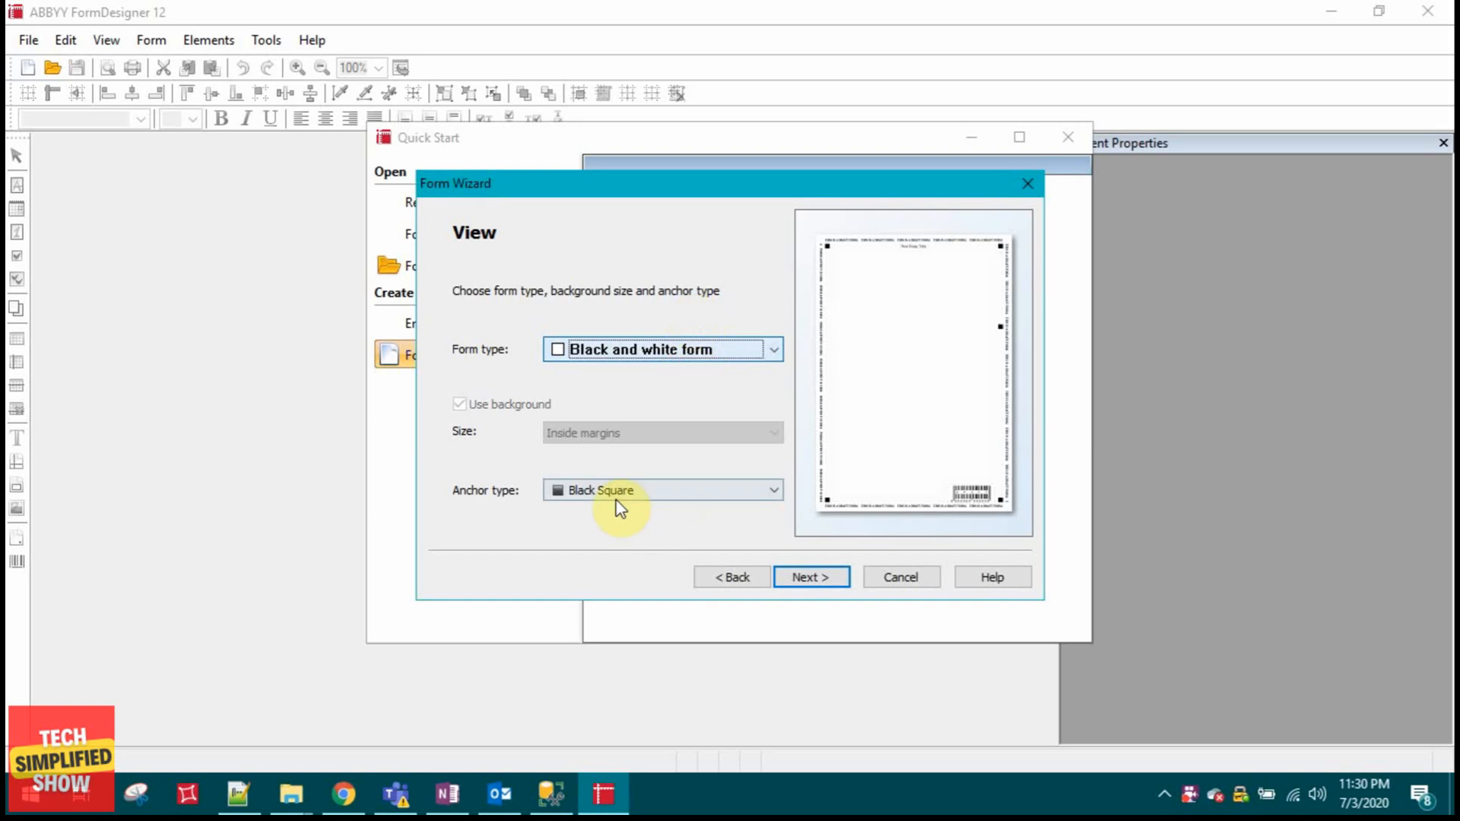
- Accept the black and white view settings and add an English pattern to the form's formatting elements
{"action": "left_click", "coordinate": [814, 578]}
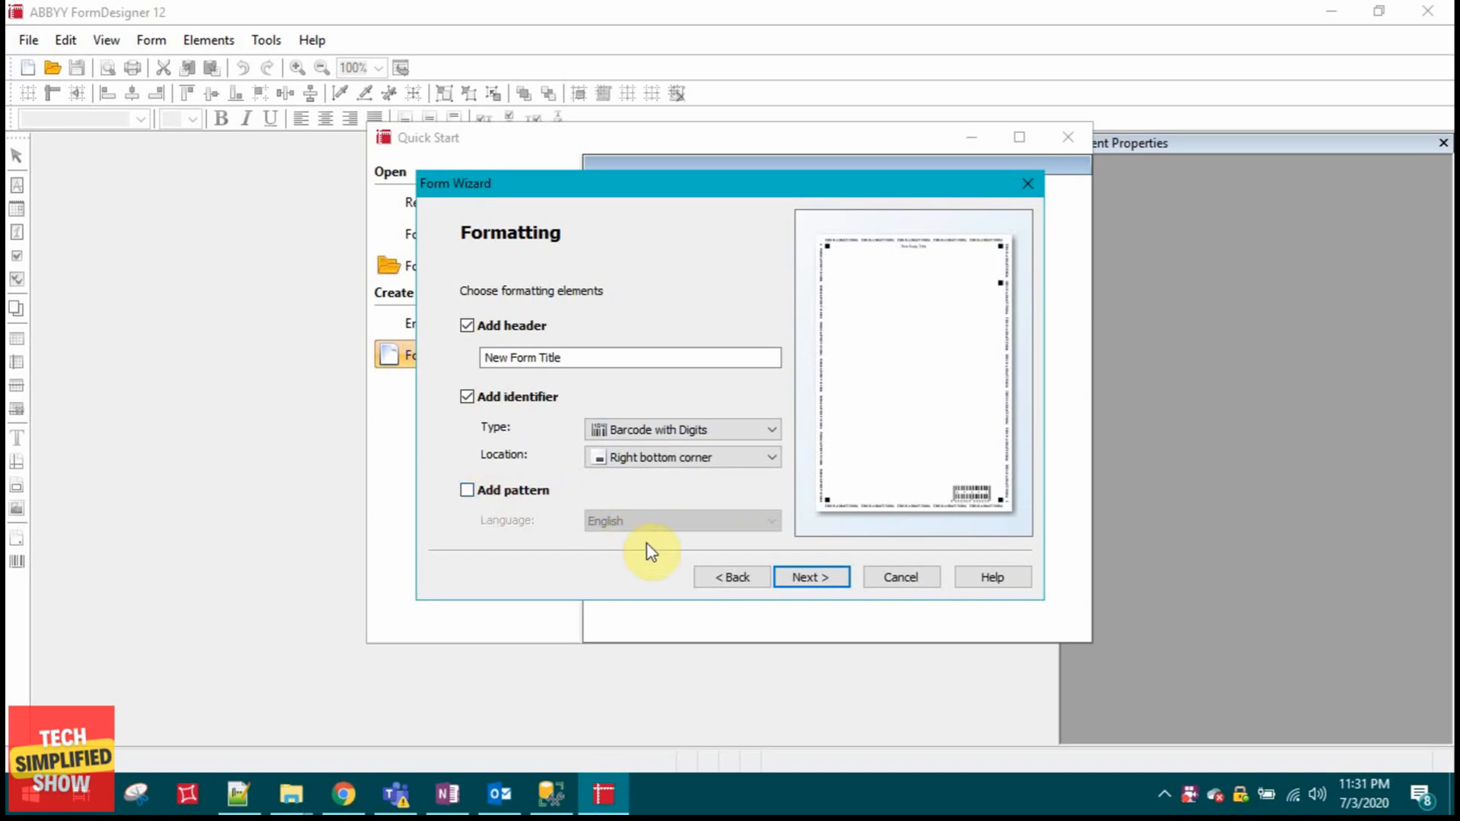
{"action": "left_click", "coordinate": [473, 491]}
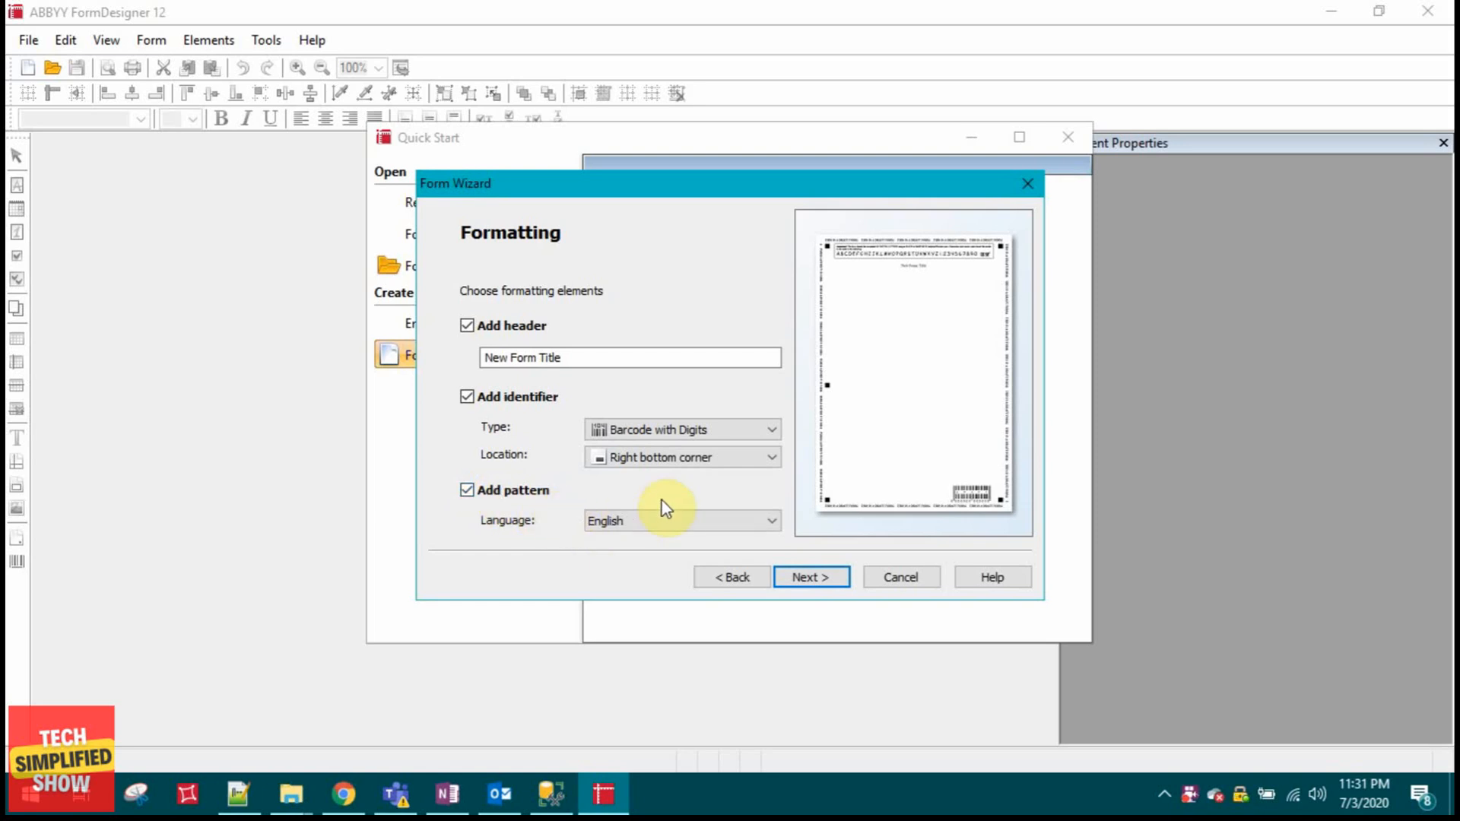
{"action": "left_click", "coordinate": [498, 491]}
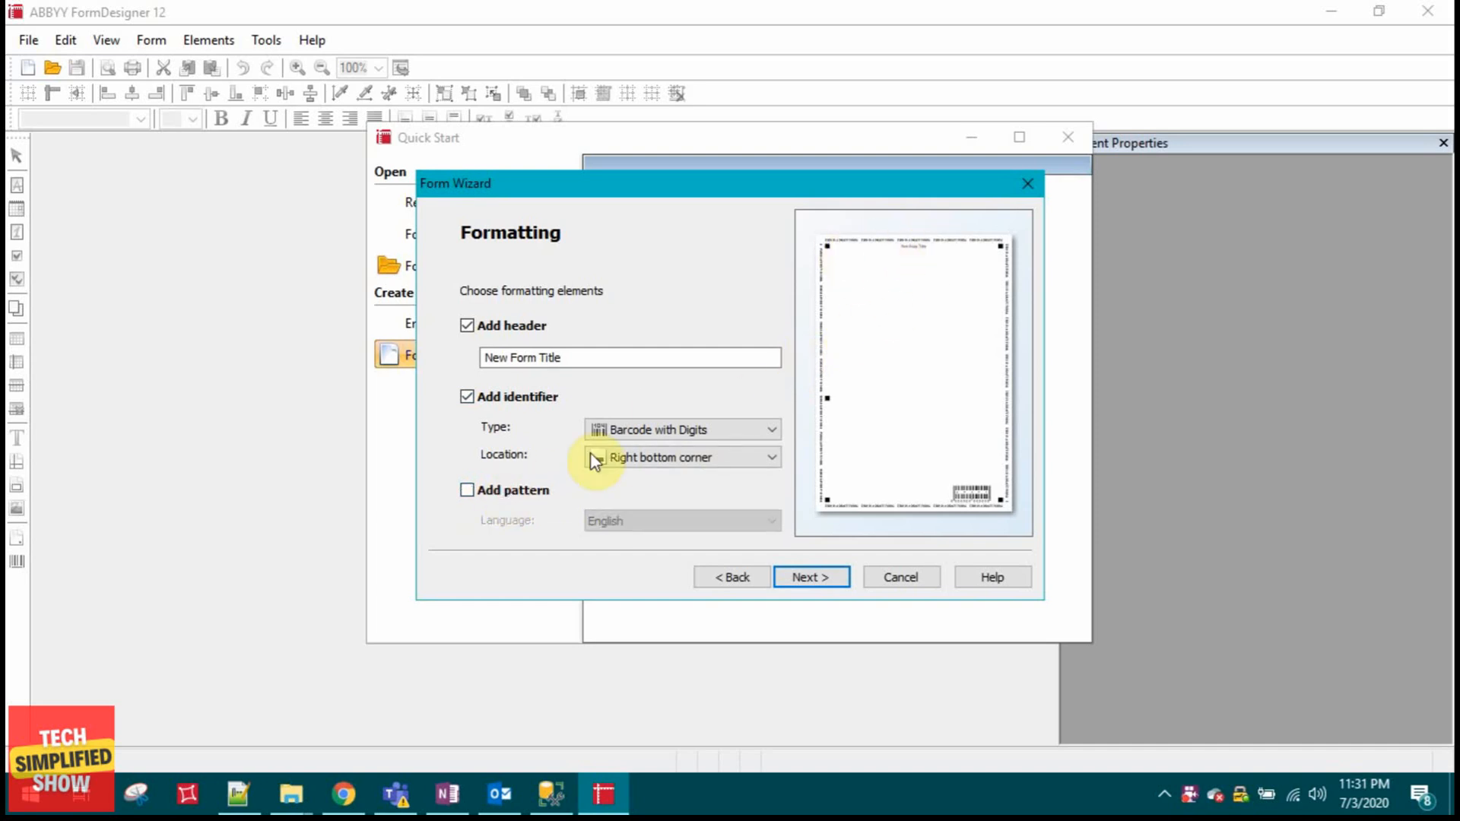
{"action": "left_click", "coordinate": [498, 491]}
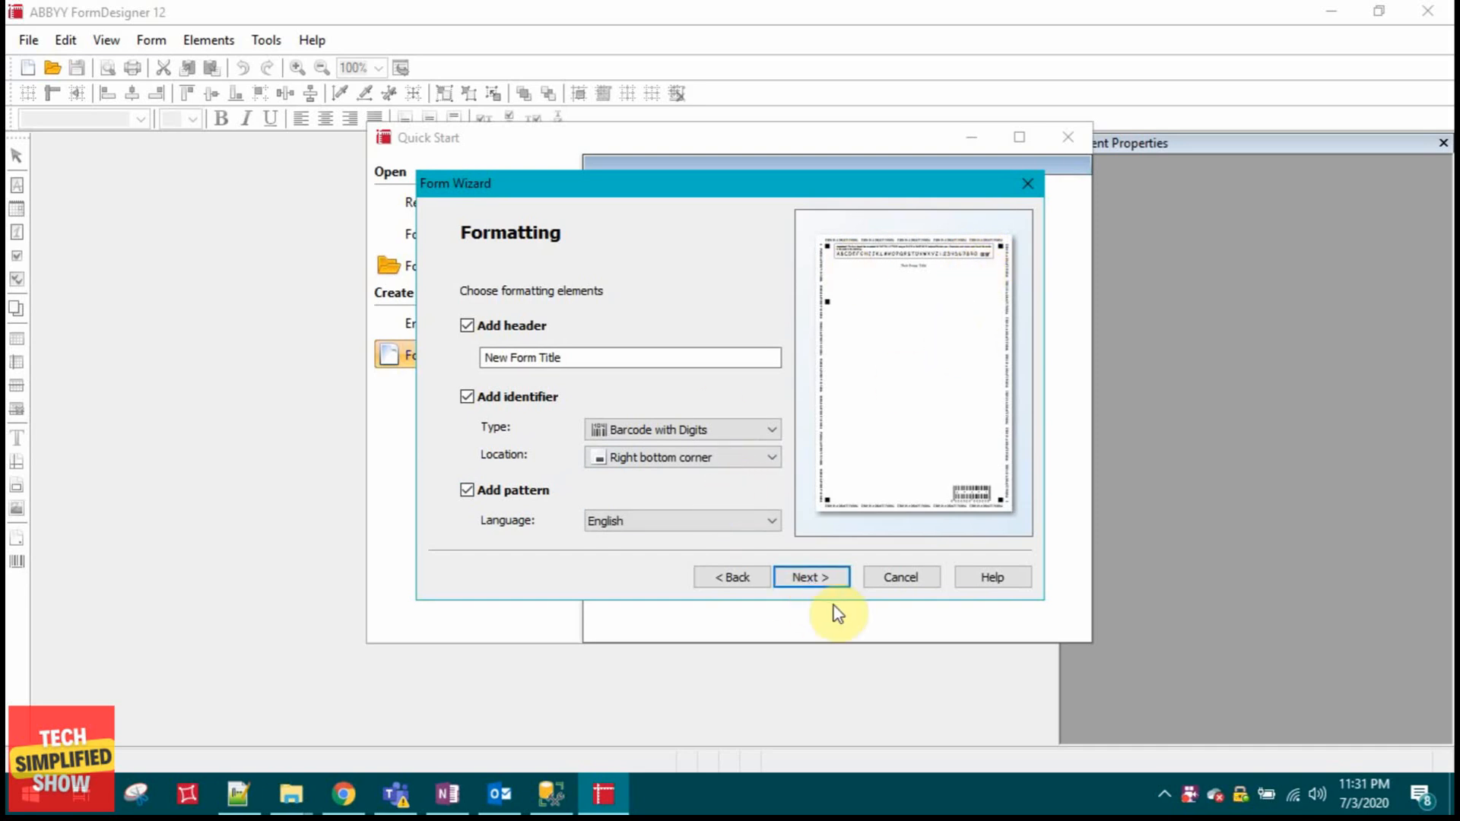
{"action": "left_click", "coordinate": [811, 577]}
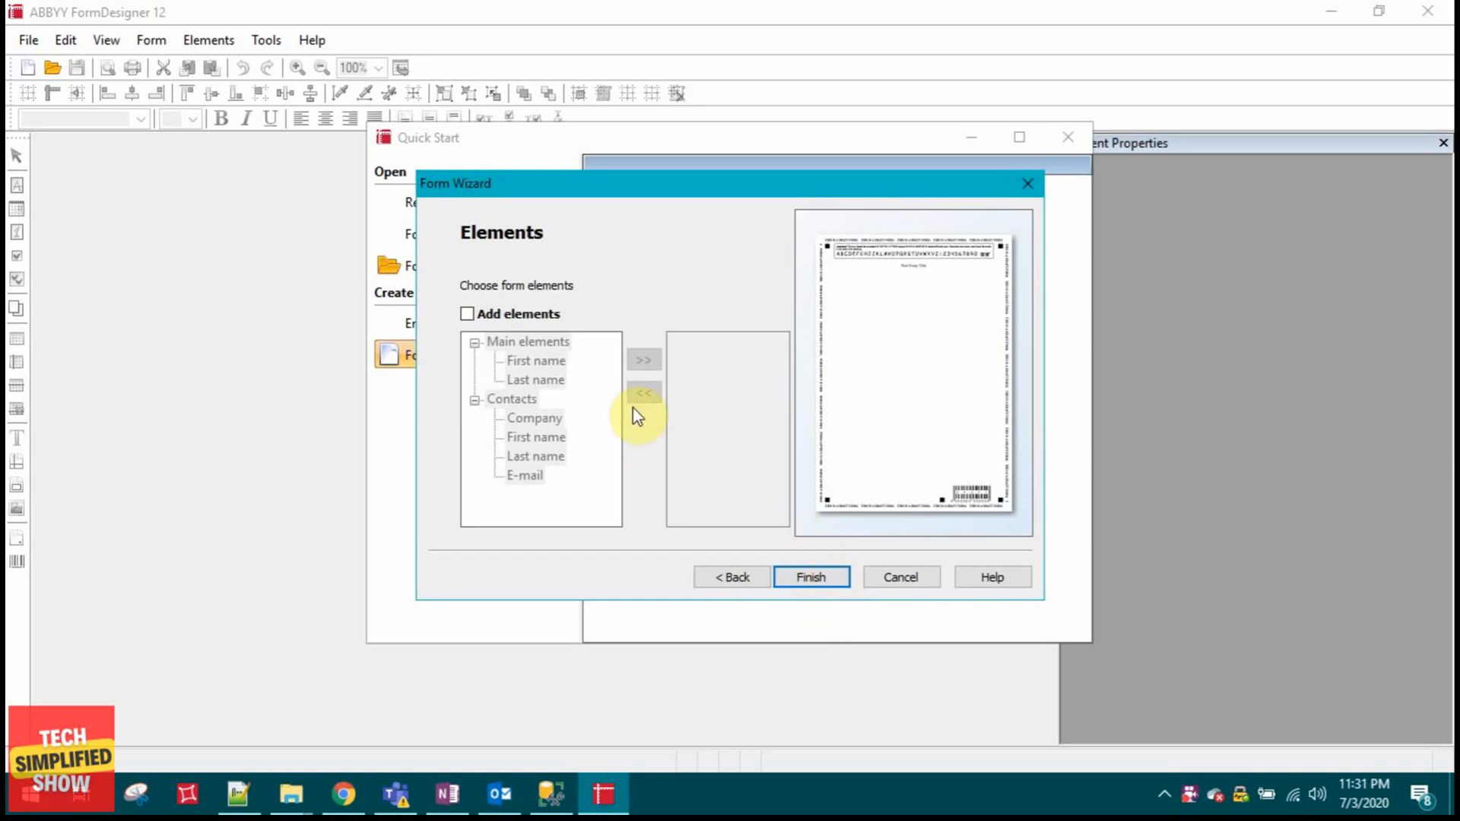
- Enable form elements, add First name, Company and E-mail, and finish the wizard
{"action": "left_click", "coordinate": [471, 315]}
{"action": "left_click", "coordinate": [544, 362]}
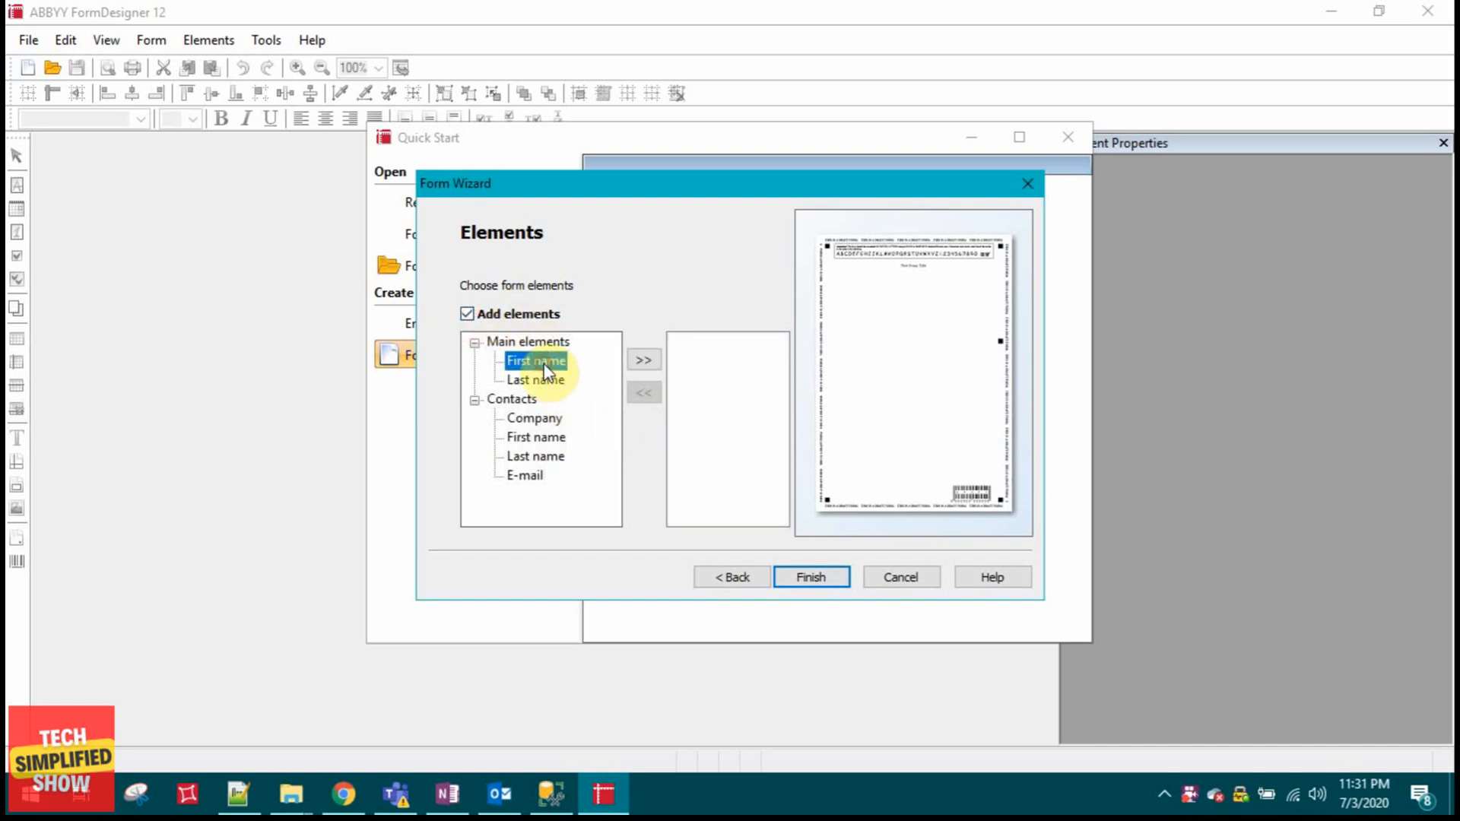
{"action": "left_click", "coordinate": [643, 361]}
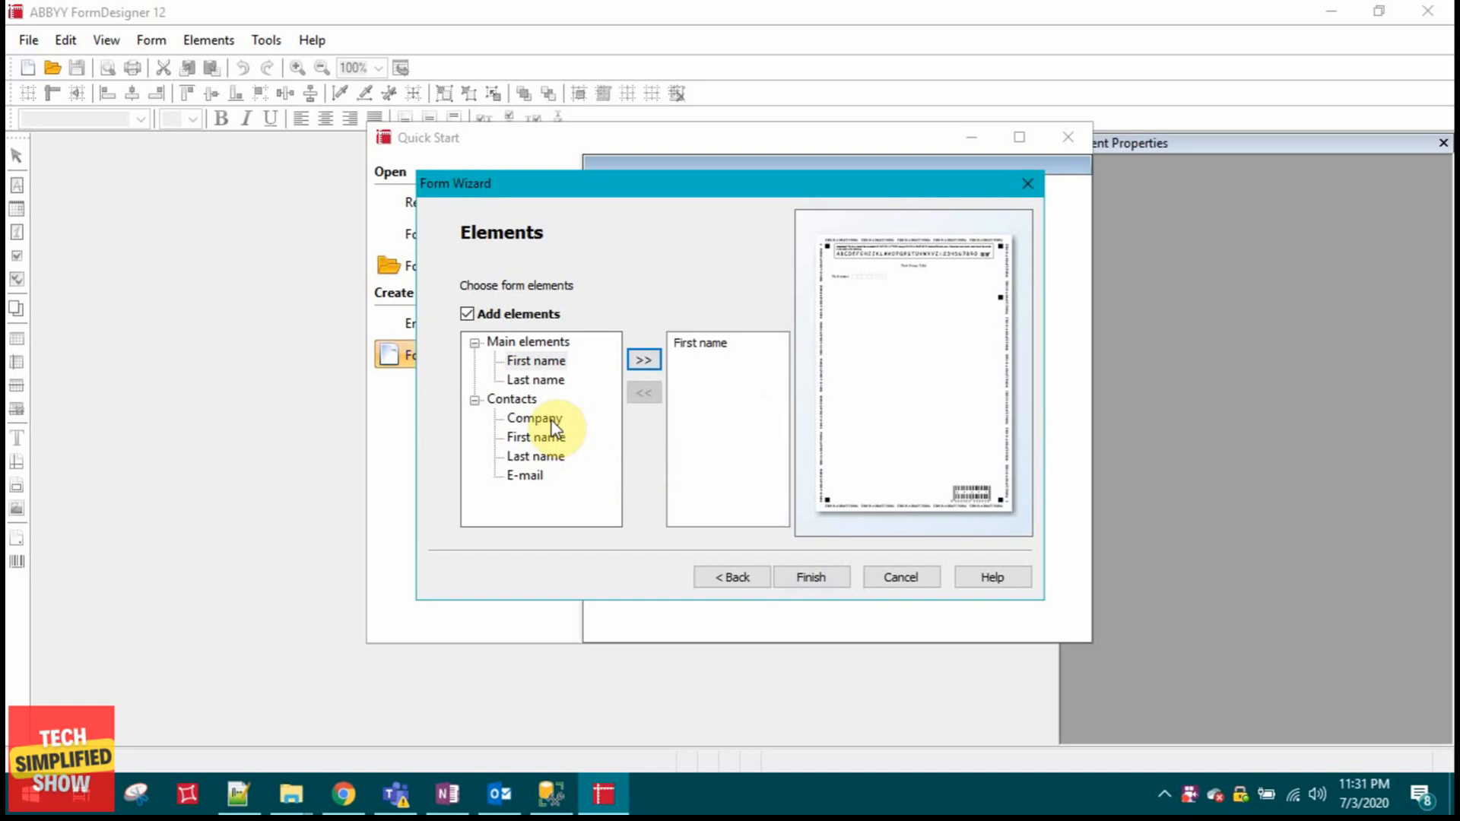
{"action": "left_click", "coordinate": [534, 418]}
{"action": "left_click", "coordinate": [644, 359]}
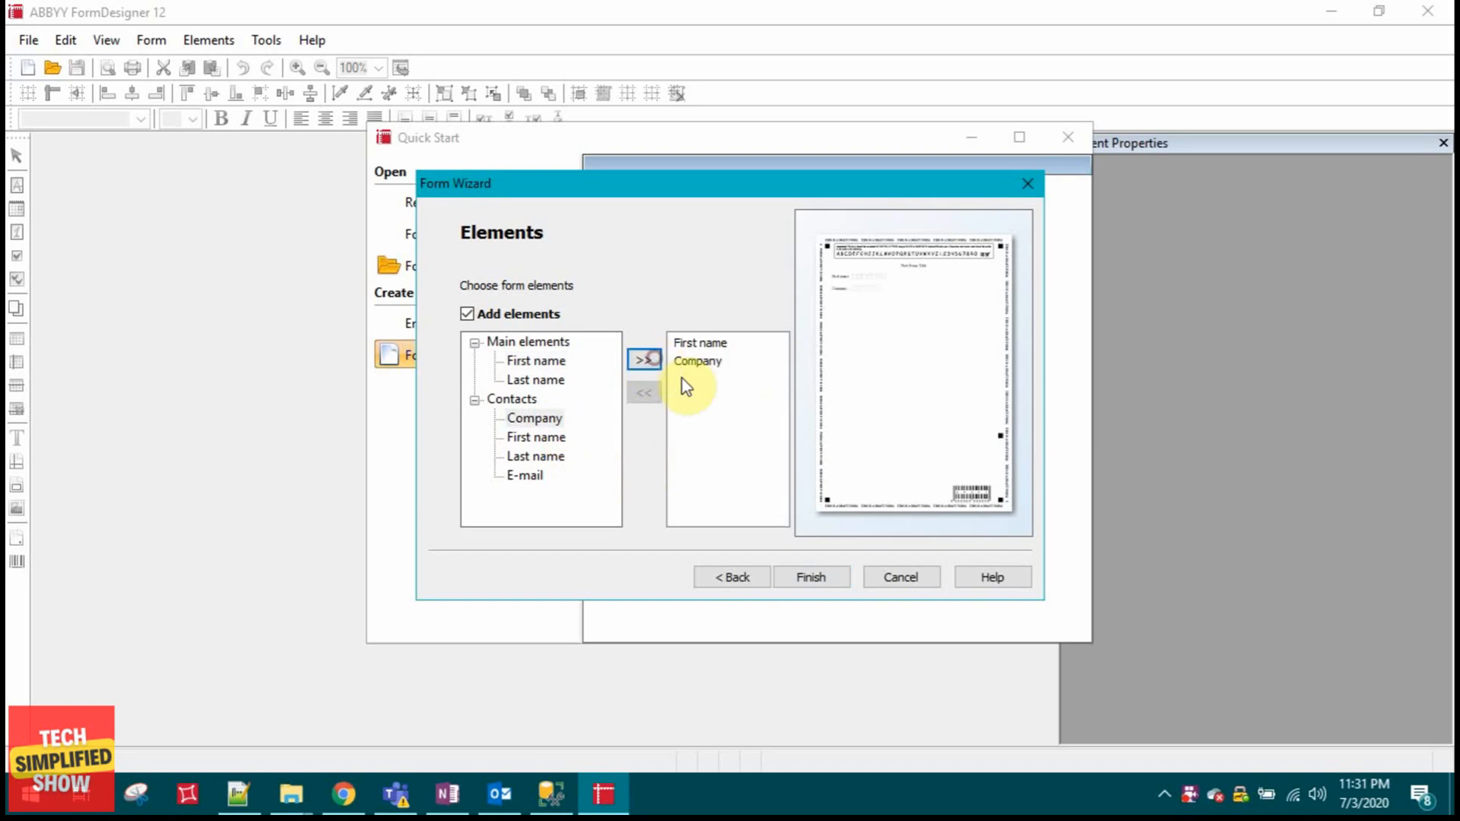
{"action": "left_click", "coordinate": [524, 475]}
{"action": "left_click", "coordinate": [643, 360]}
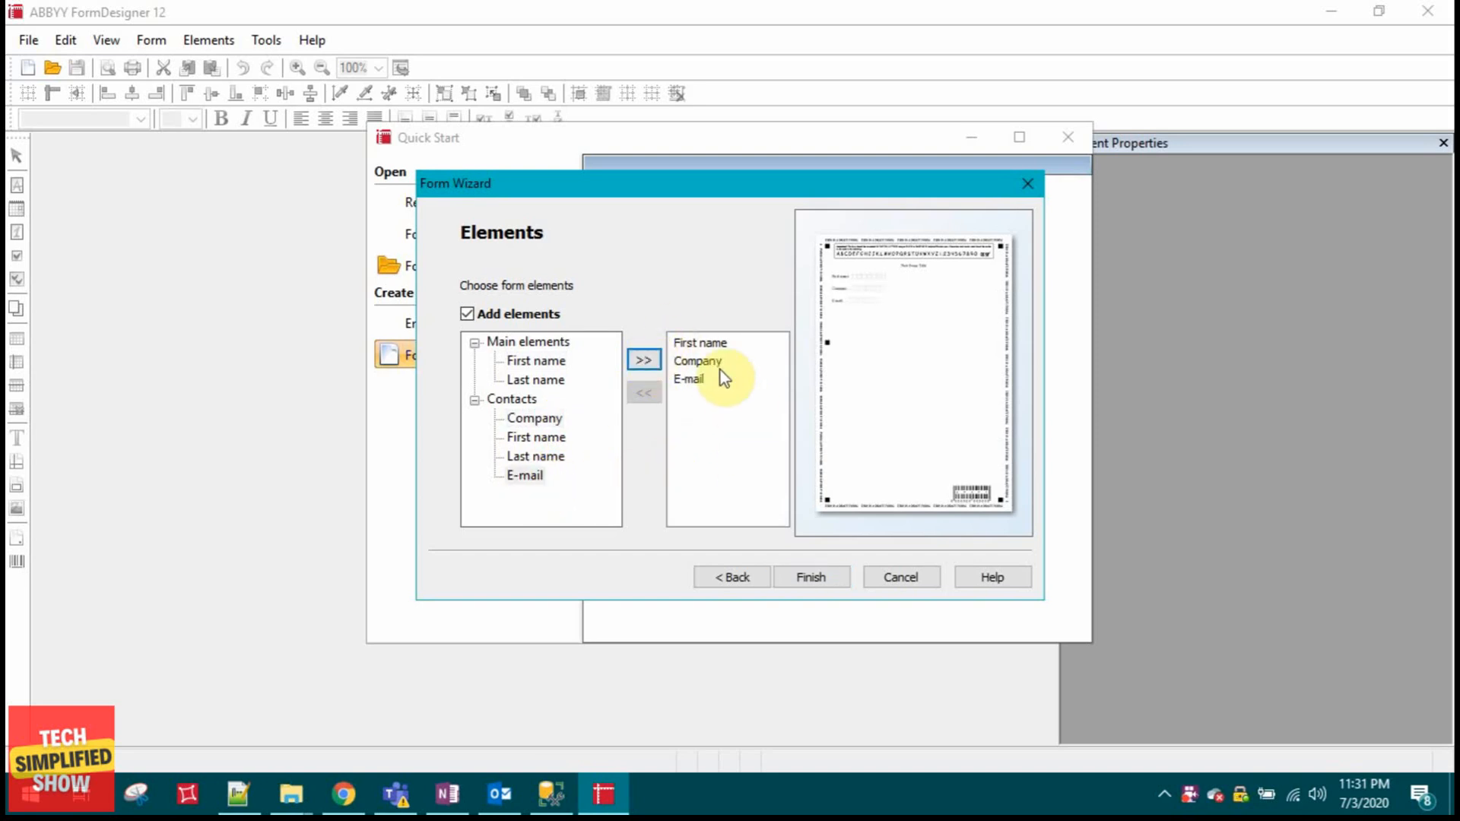
{"action": "left_click", "coordinate": [829, 578]}
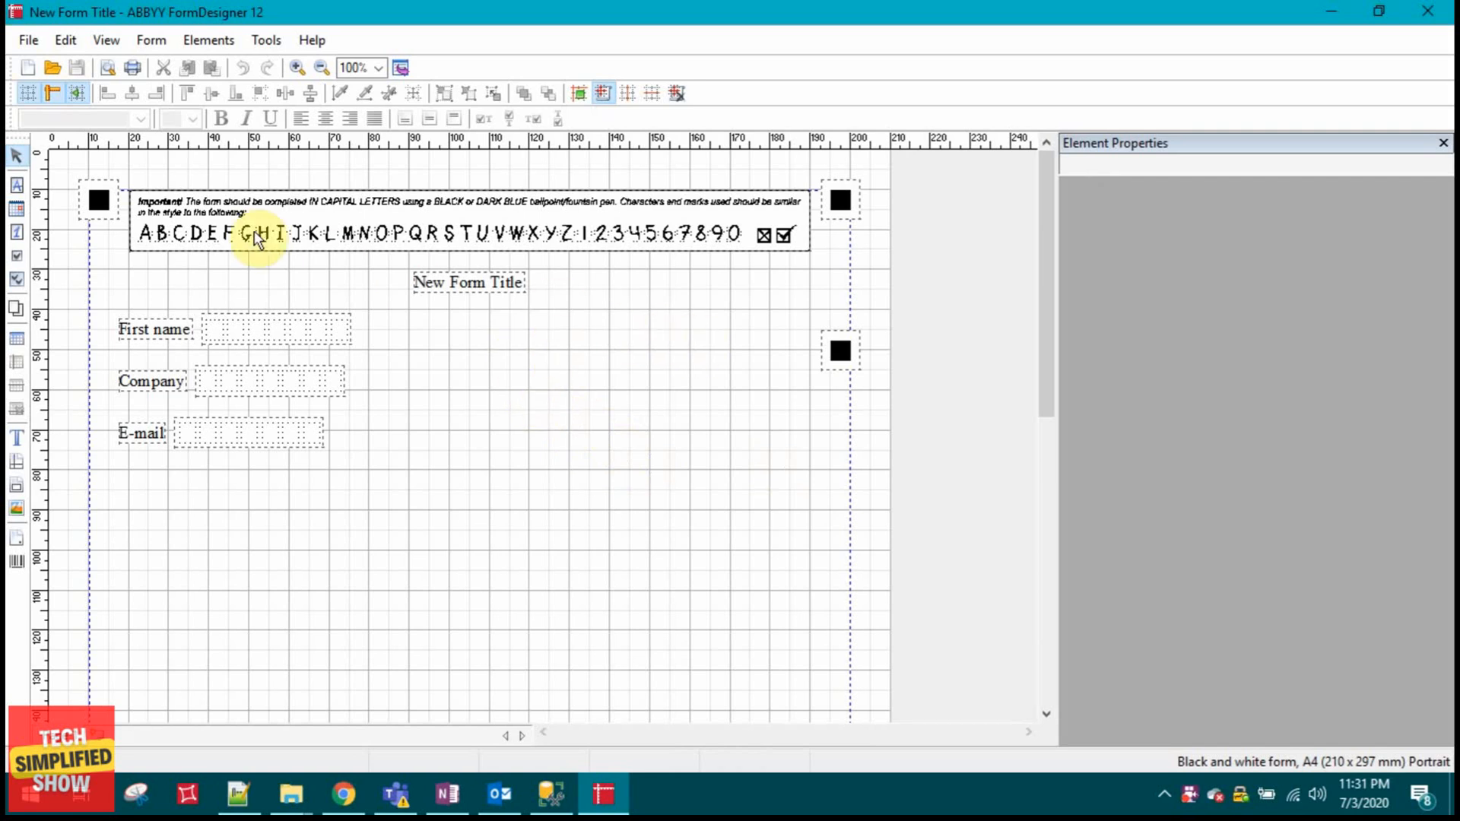
- Place an entry field beside the First name field at 107 mm left, 41 mm top, and widen it to about the 165 mm ruler mark
{"action": "scroll", "coordinate": [650, 464], "scroll_direction": "down", "scroll_amount": 10}
{"action": "scroll", "coordinate": [648, 483], "scroll_direction": "down", "scroll_amount": 5}
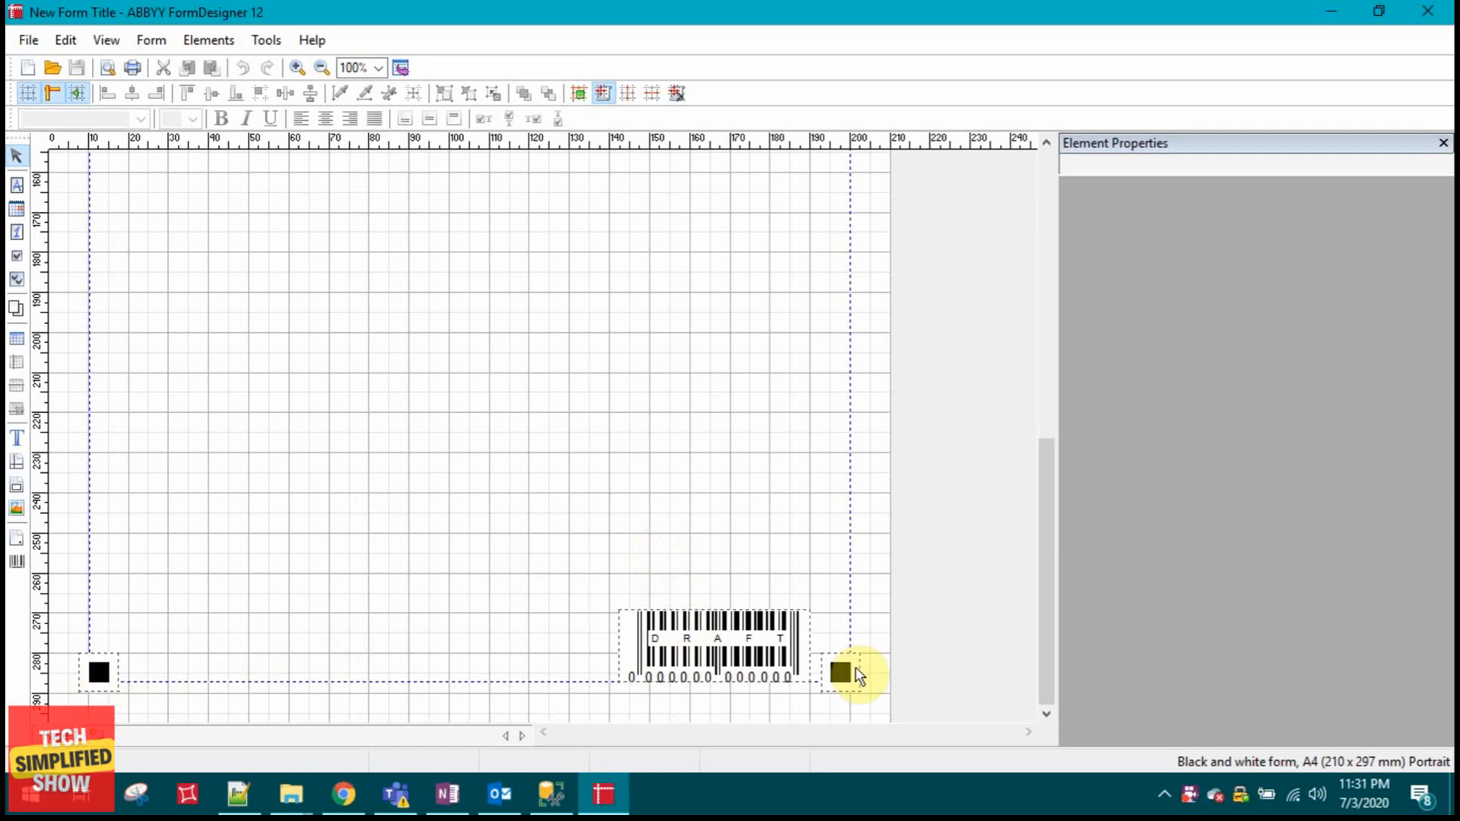
{"action": "scroll", "coordinate": [824, 571], "scroll_direction": "up", "scroll_amount": 15}
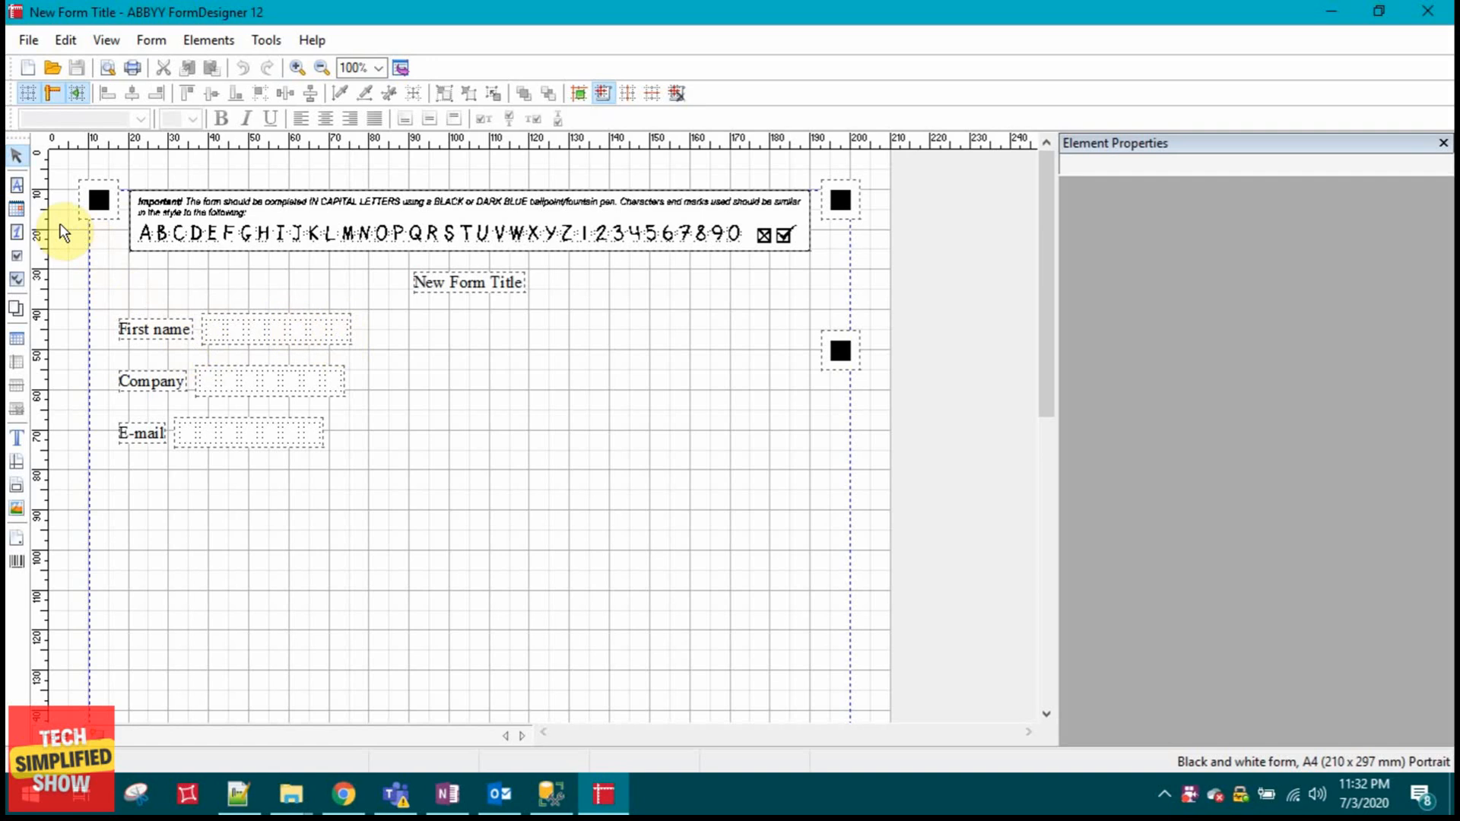
{"action": "left_click", "coordinate": [16, 188]}
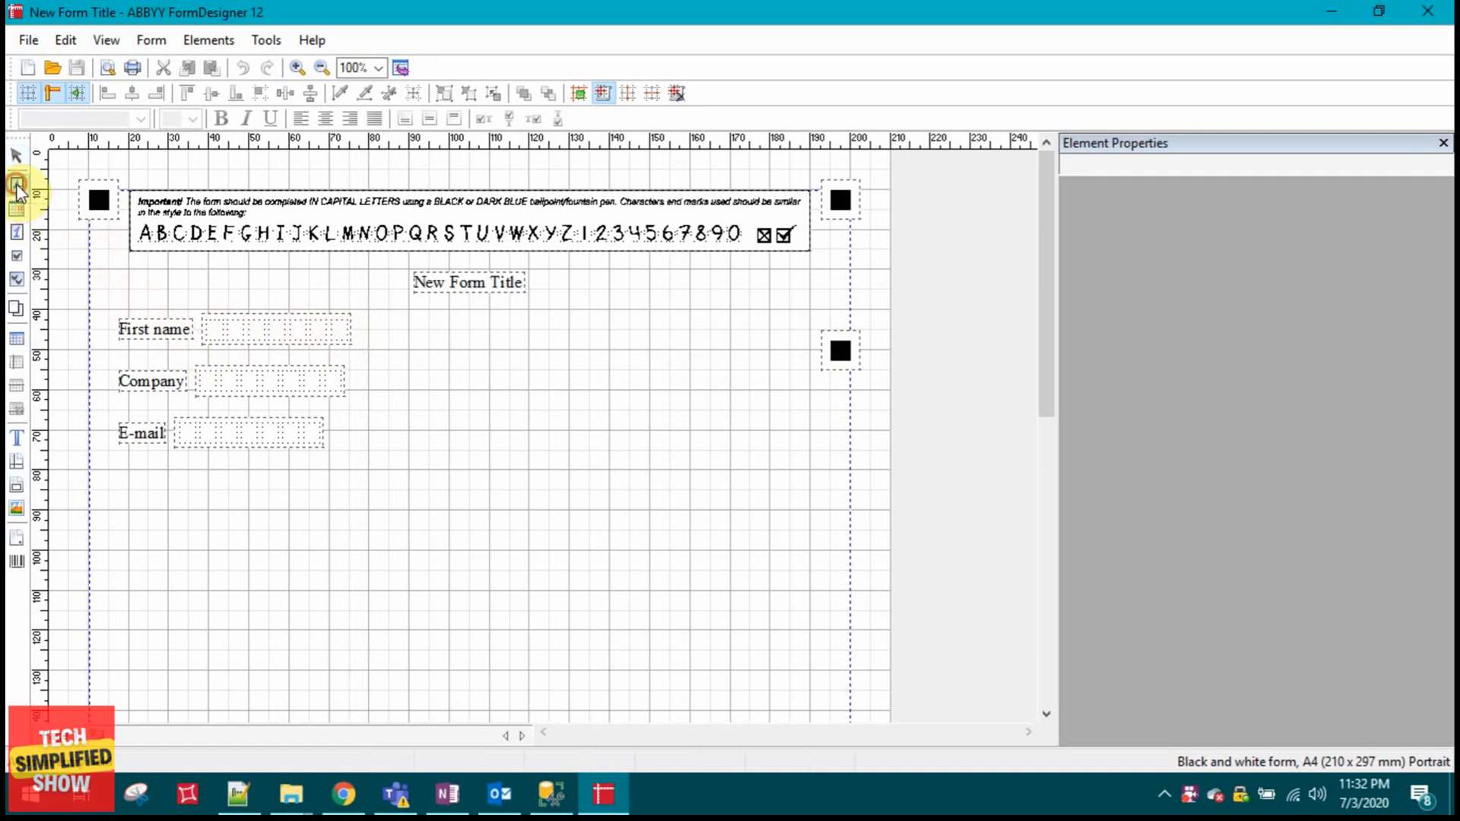
{"action": "left_click", "coordinate": [422, 326]}
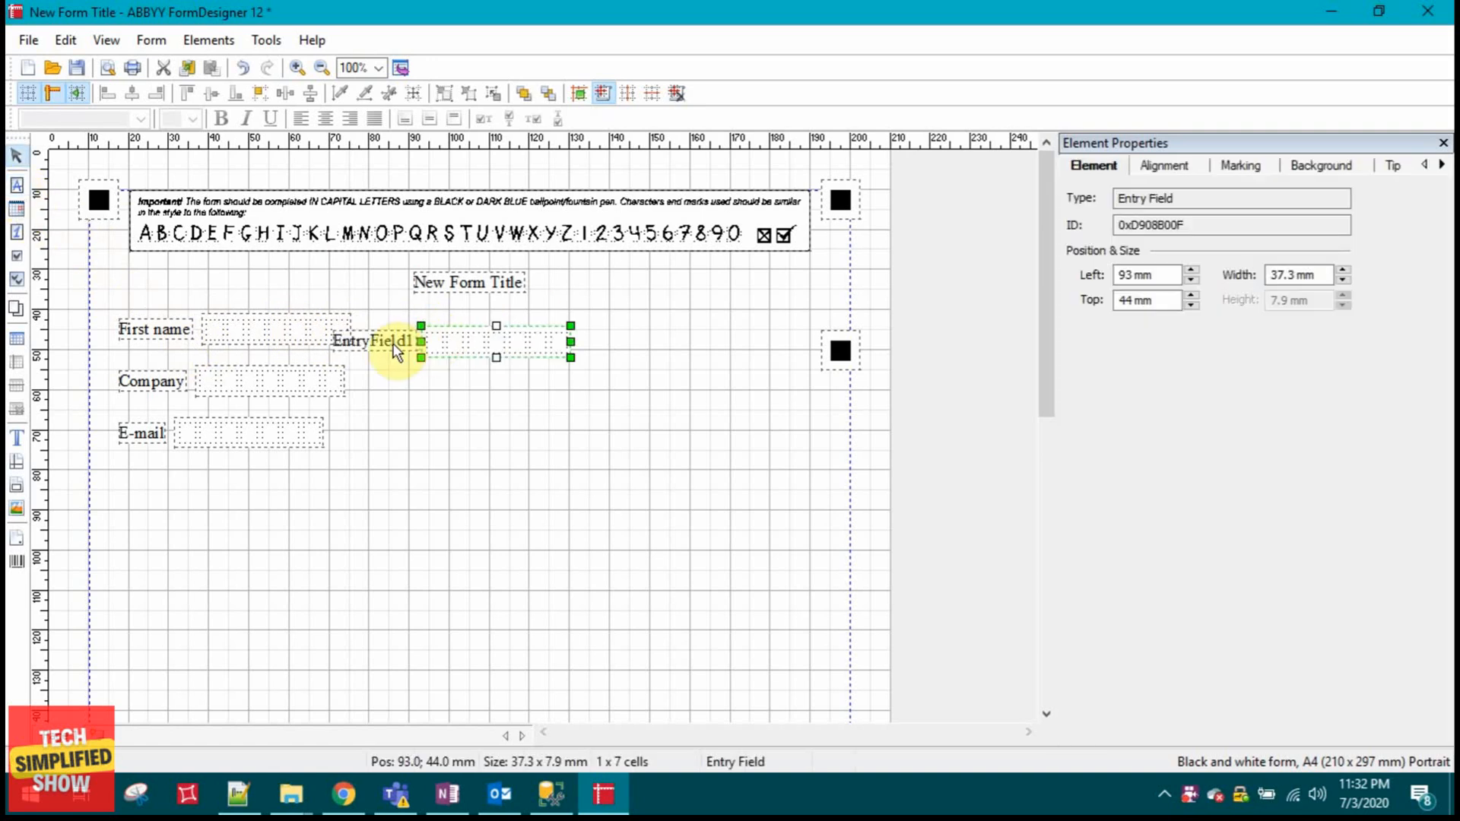
{"action": "left_click_drag", "start_coordinate": [474, 335], "coordinate": [531, 323]}
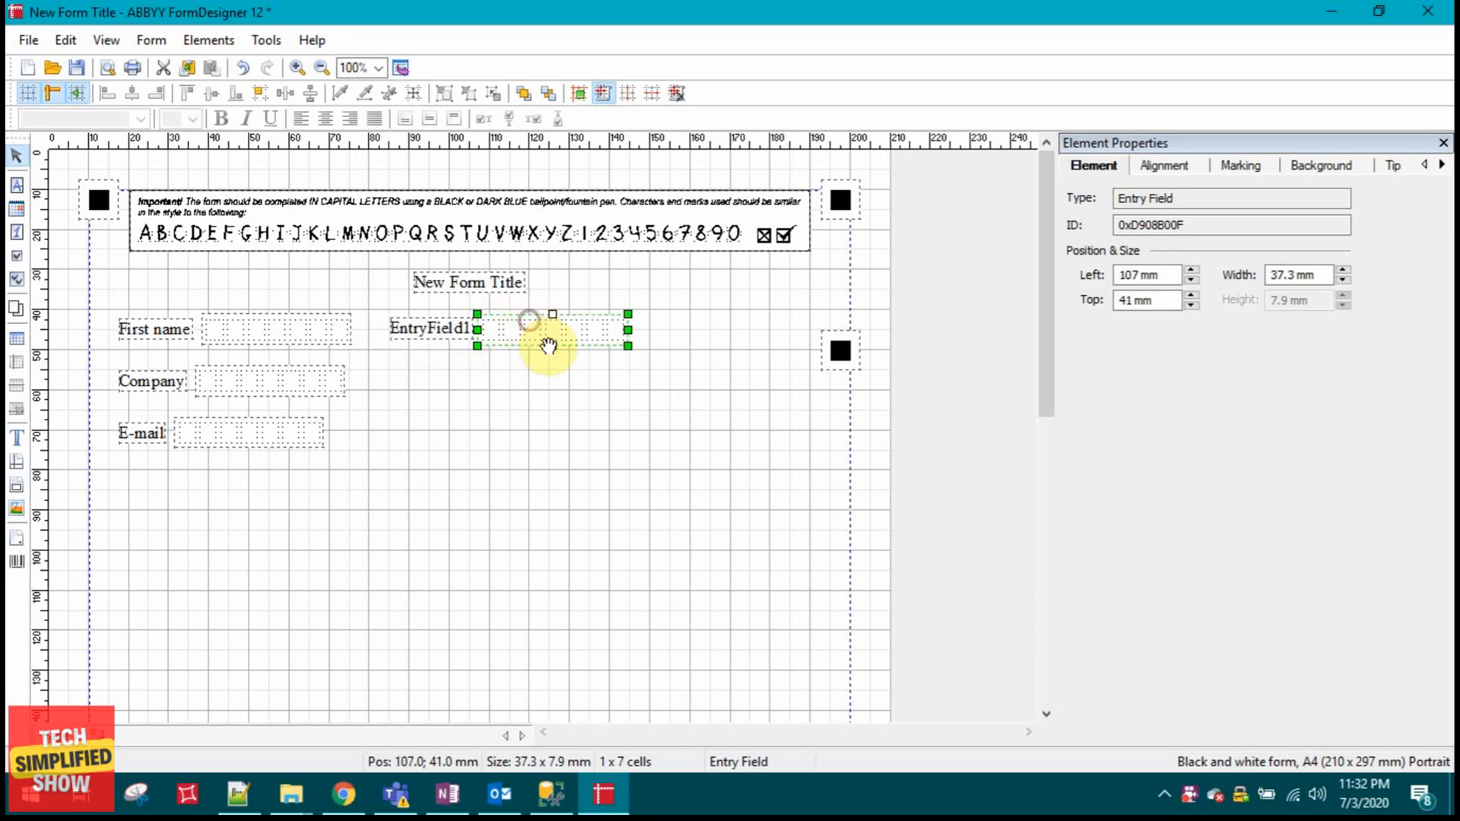
{"action": "left_click", "coordinate": [628, 329]}
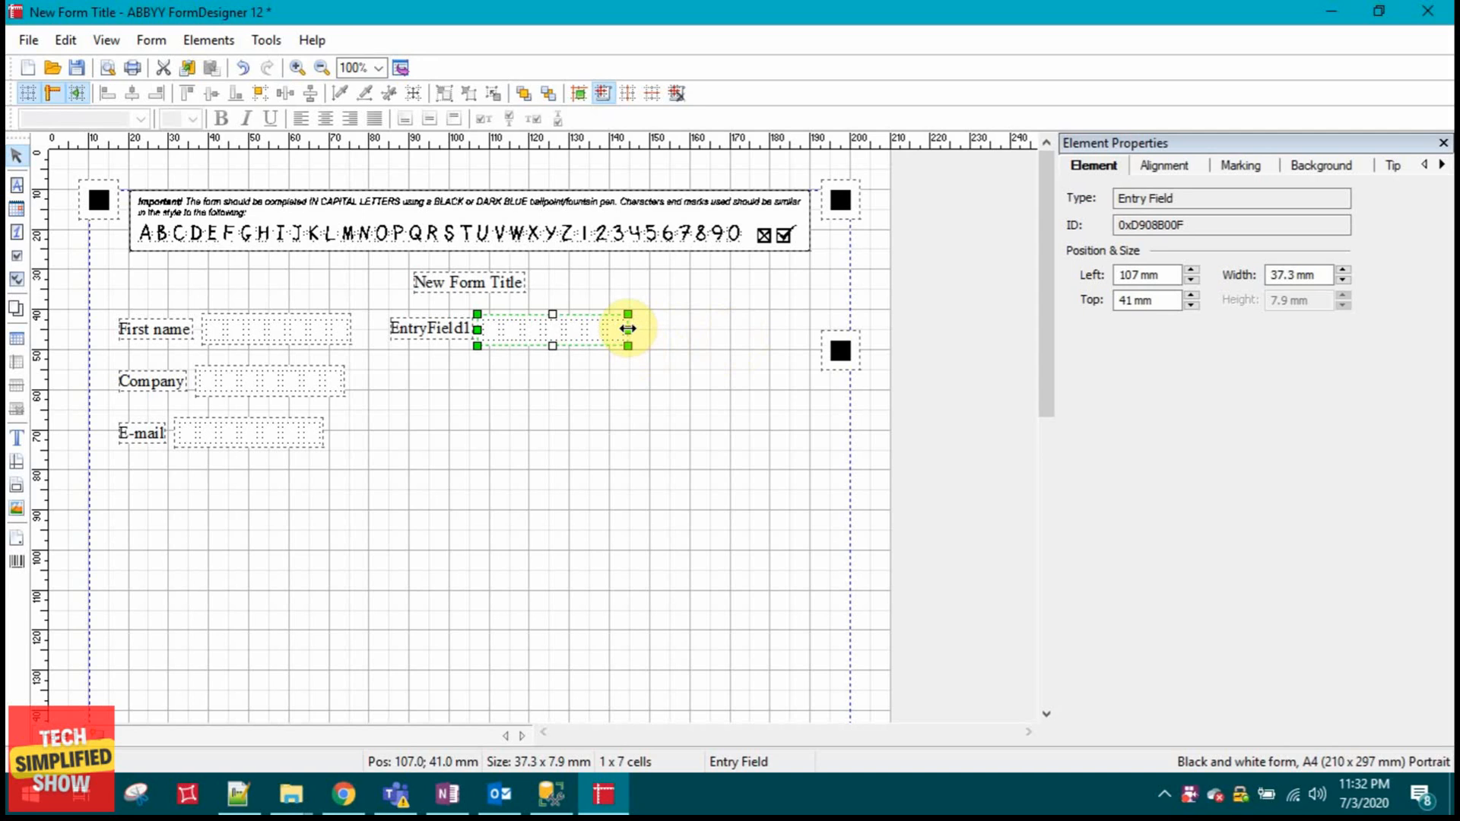
{"action": "left_click_drag", "start_coordinate": [628, 329], "coordinate": [710, 331]}
{"action": "left_click", "coordinate": [755, 335]}
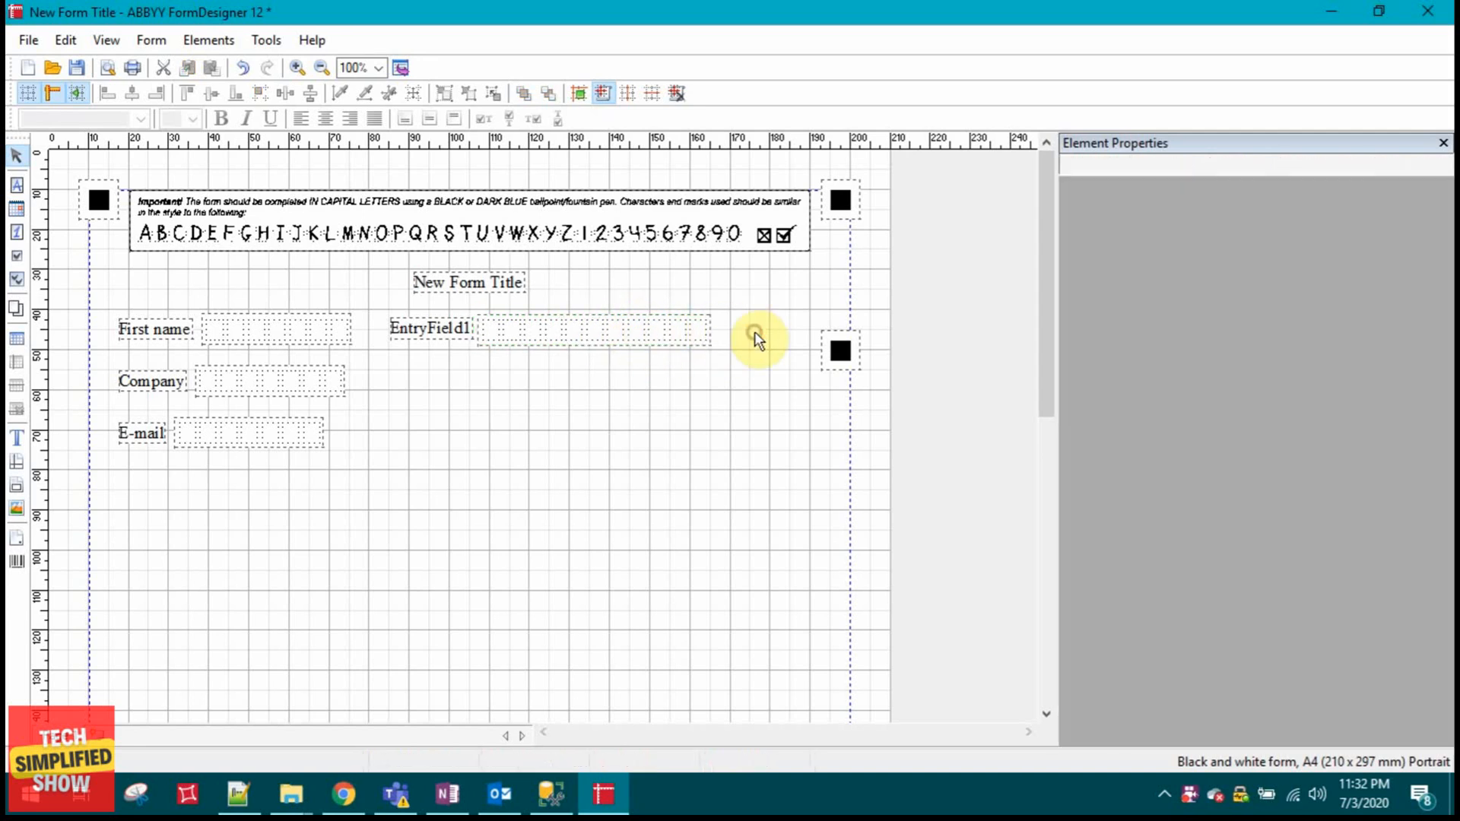
- Replace the new entry field's label text with "Last Name"
{"action": "left_click", "coordinate": [431, 334]}
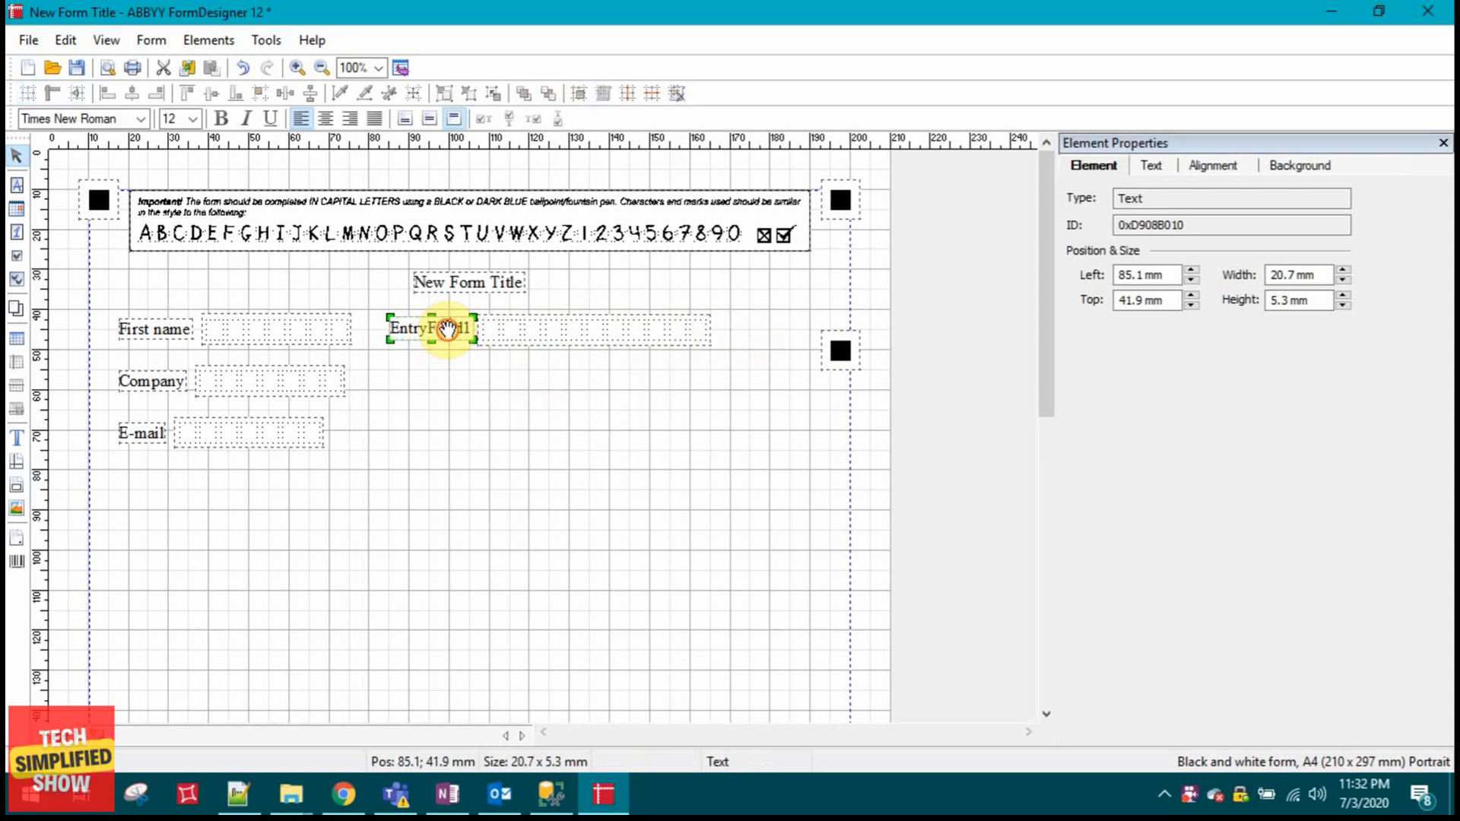
{"action": "left_click", "coordinate": [448, 329]}
{"action": "key", "text": "BackSpace"}
{"action": "key", "text": "BackSpace"}
{"action": "key", "text": "BackSpace"}
{"action": "key", "text": "BackSpace"}
{"action": "key", "text": "BackSpace"}
{"action": "key", "text": "BackSpace"}
{"action": "key", "text": "BackSpace"}
{"action": "key", "text": "BackSpace"}
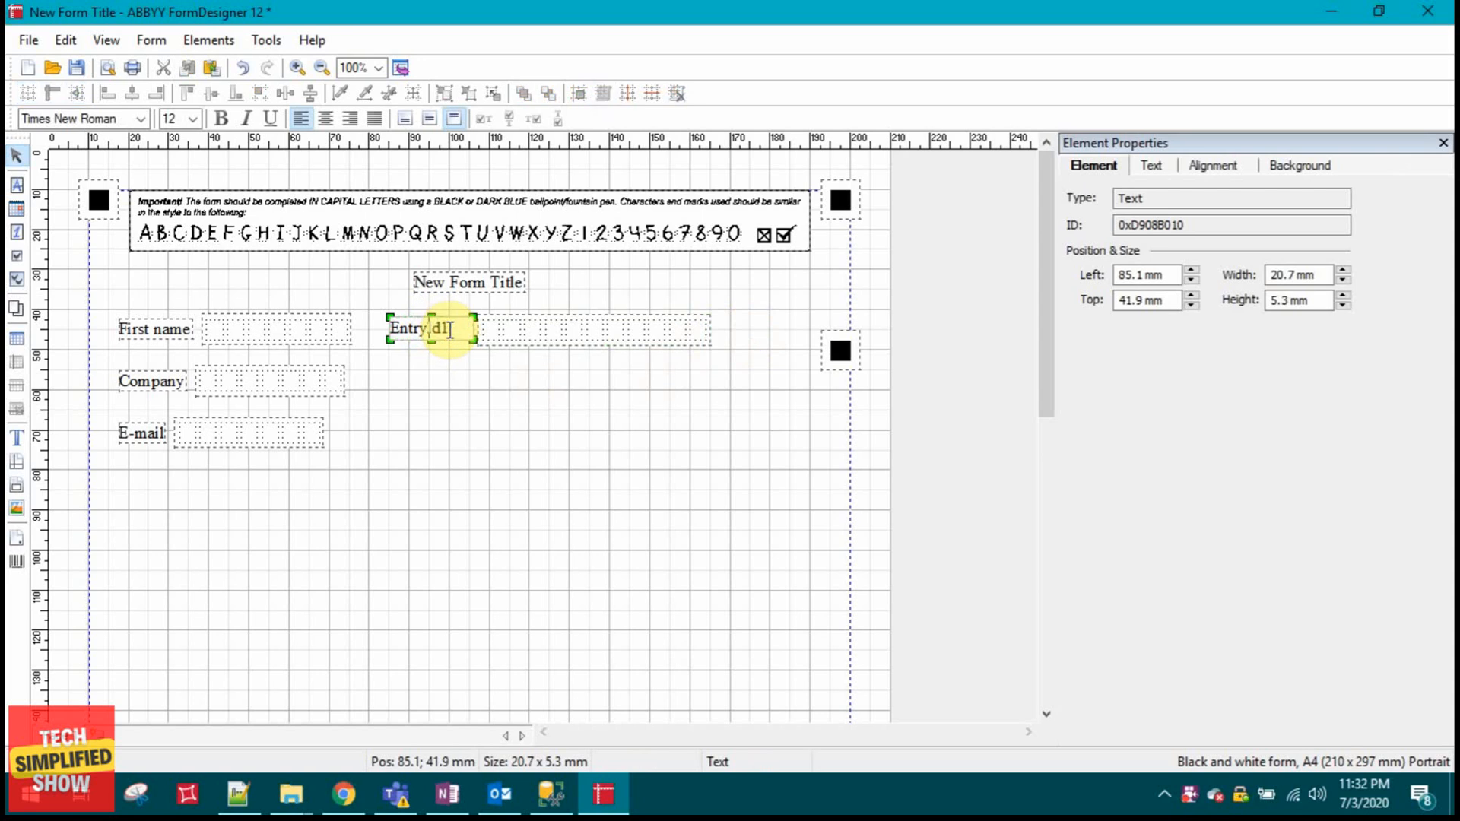
{"action": "type", "text": "Last Name"}
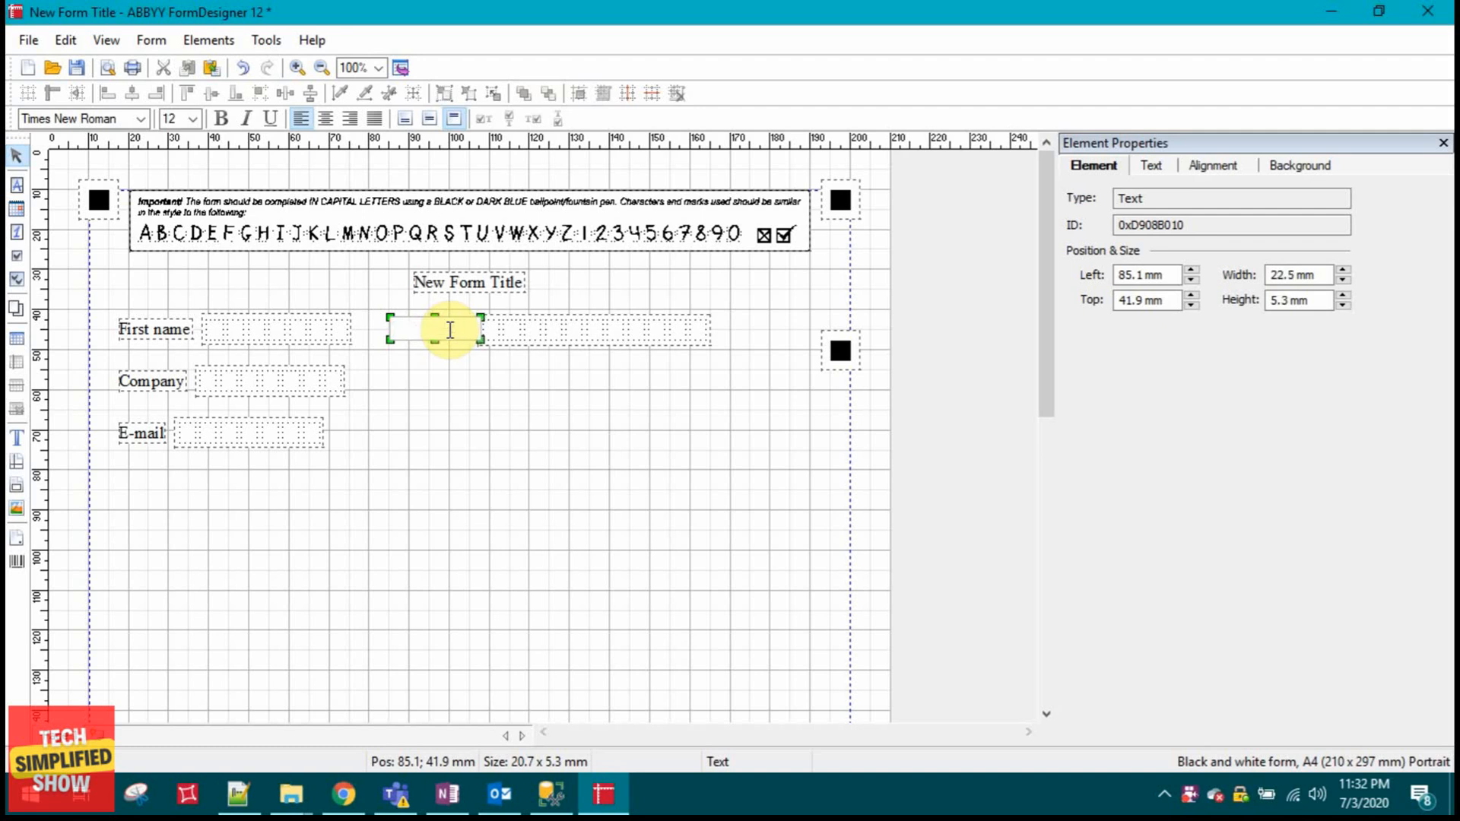
{"action": "key", "text": "Delete"}
{"action": "key", "text": "Delete"}
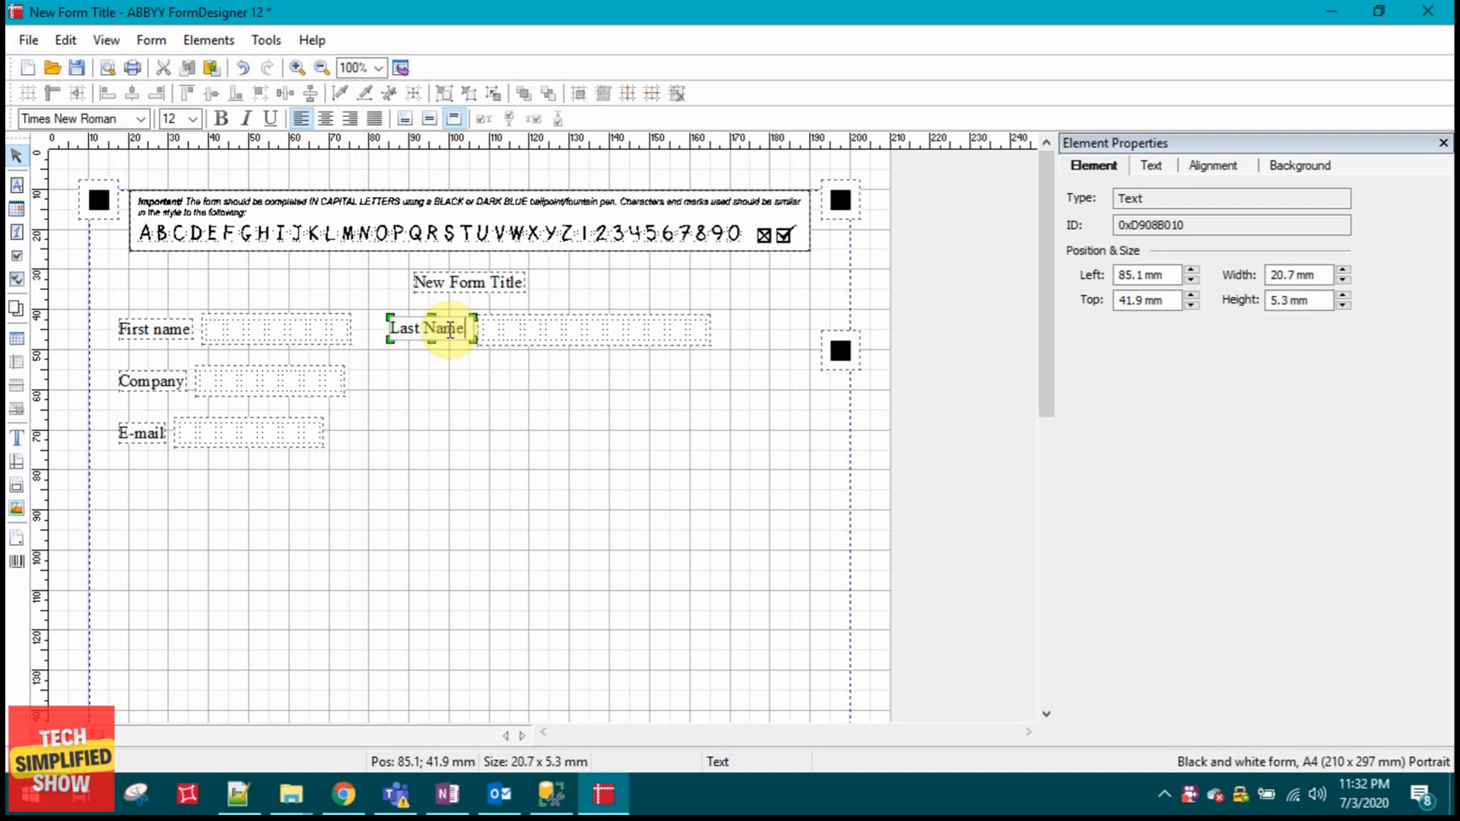
{"action": "left_click", "coordinate": [563, 403]}
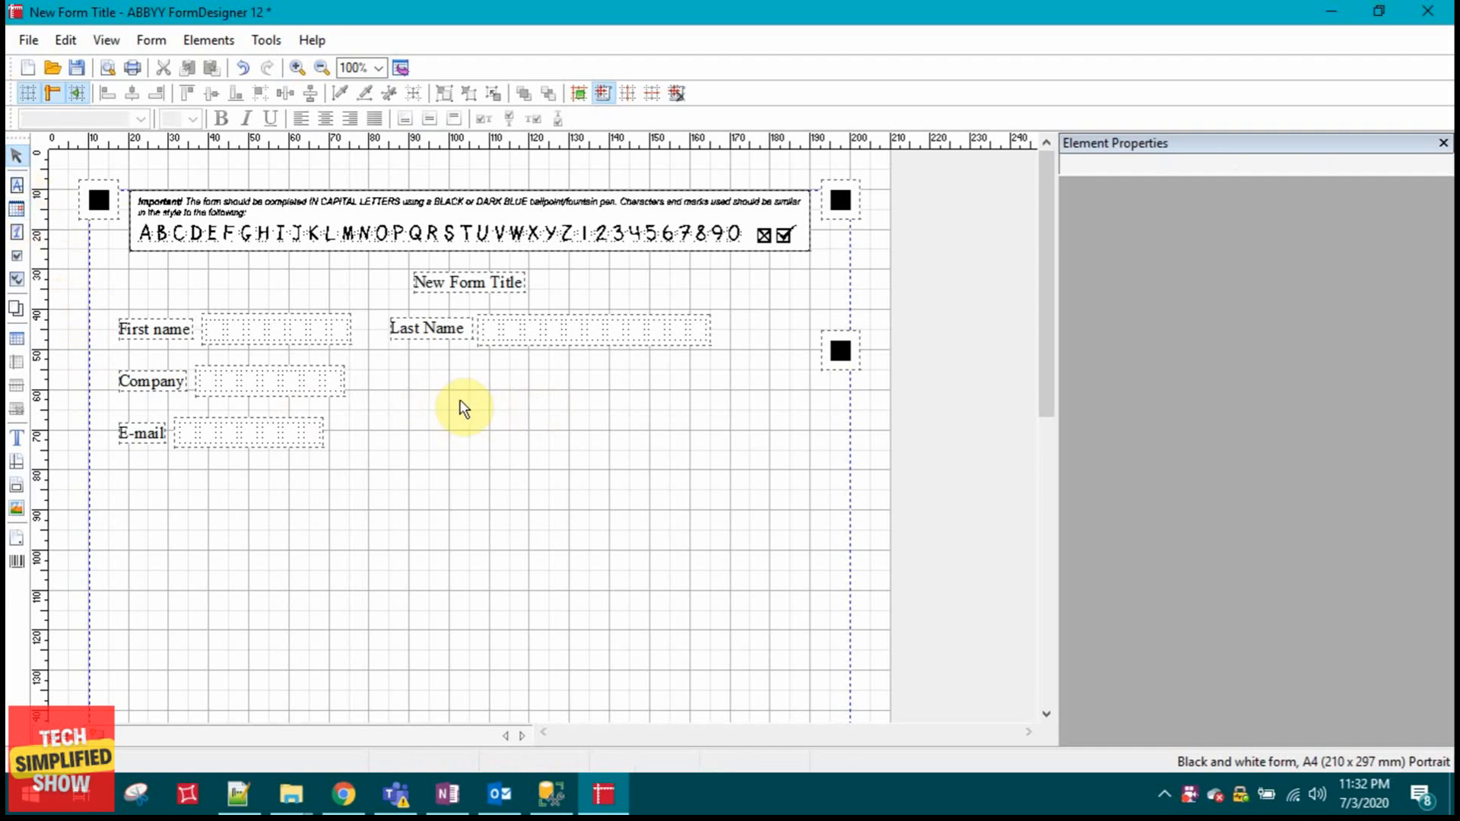
- Place a date field below the Last Name field and position it at 110 mm left, 58 mm top
{"action": "left_click", "coordinate": [17, 210]}
{"action": "left_click", "coordinate": [418, 378]}
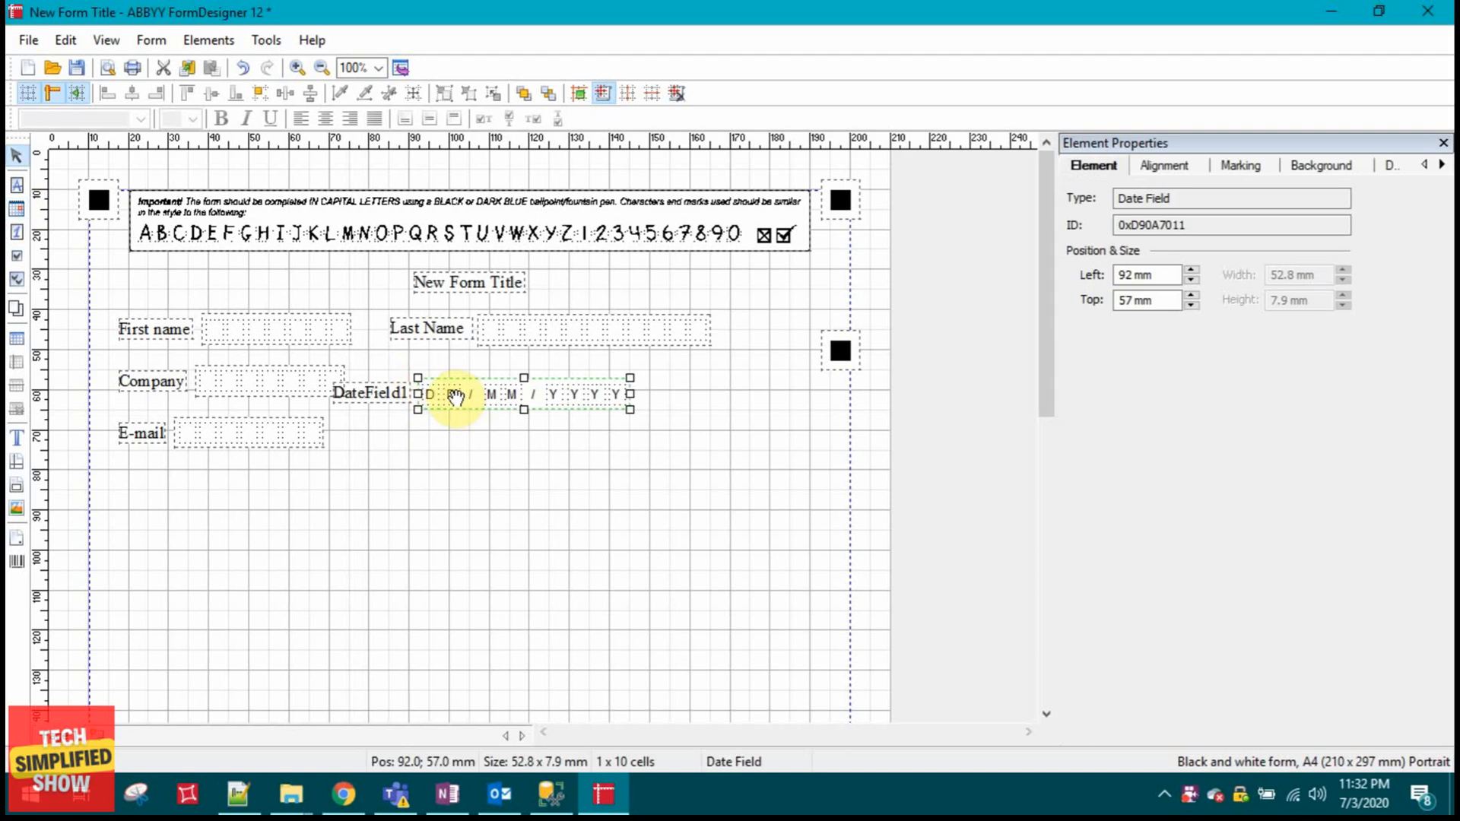
{"action": "left_click_drag", "start_coordinate": [466, 381], "coordinate": [561, 388]}
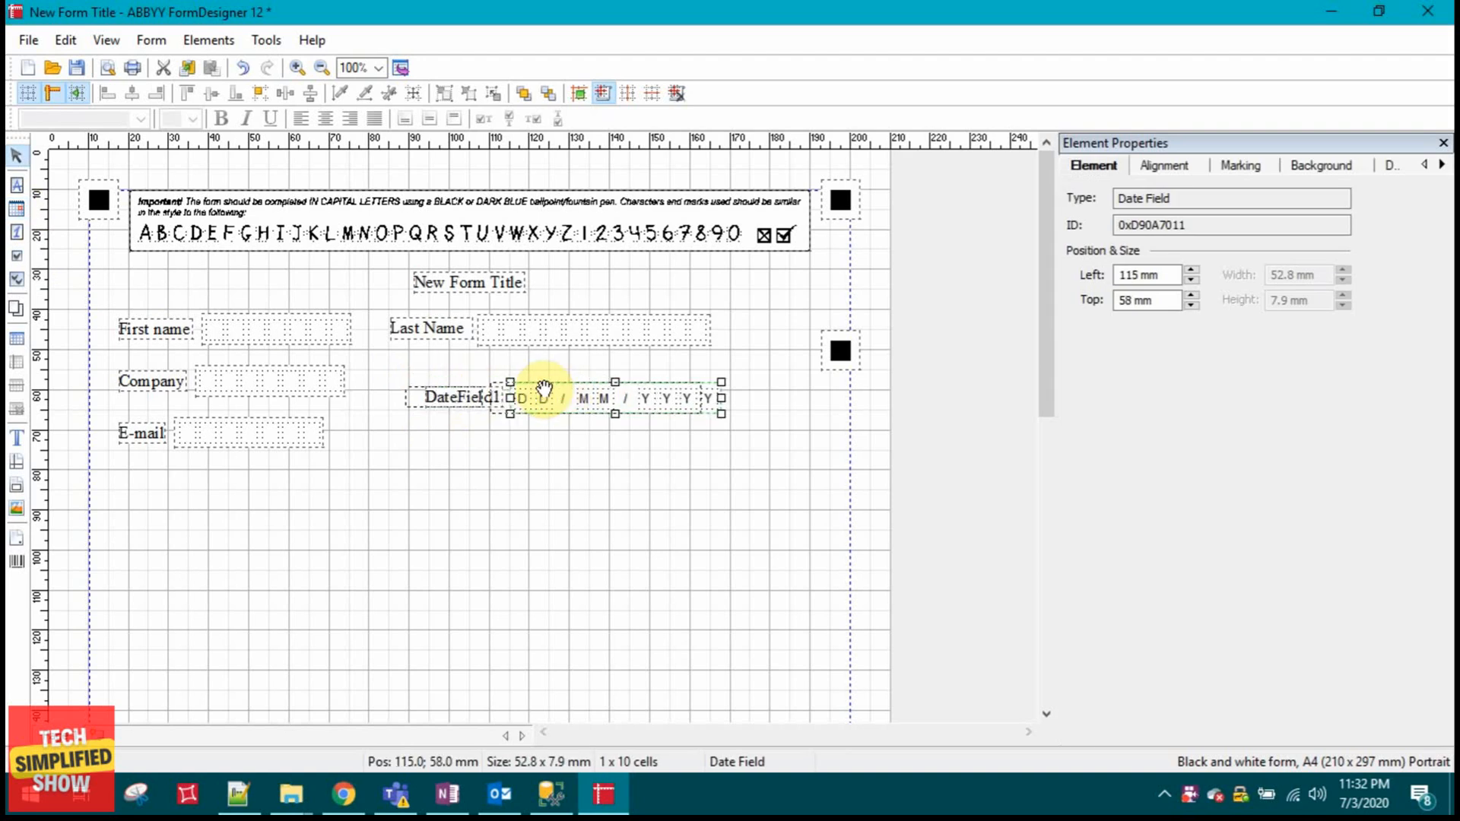
- Shorten the date field's label text to "Date"
{"action": "left_click", "coordinate": [448, 399]}
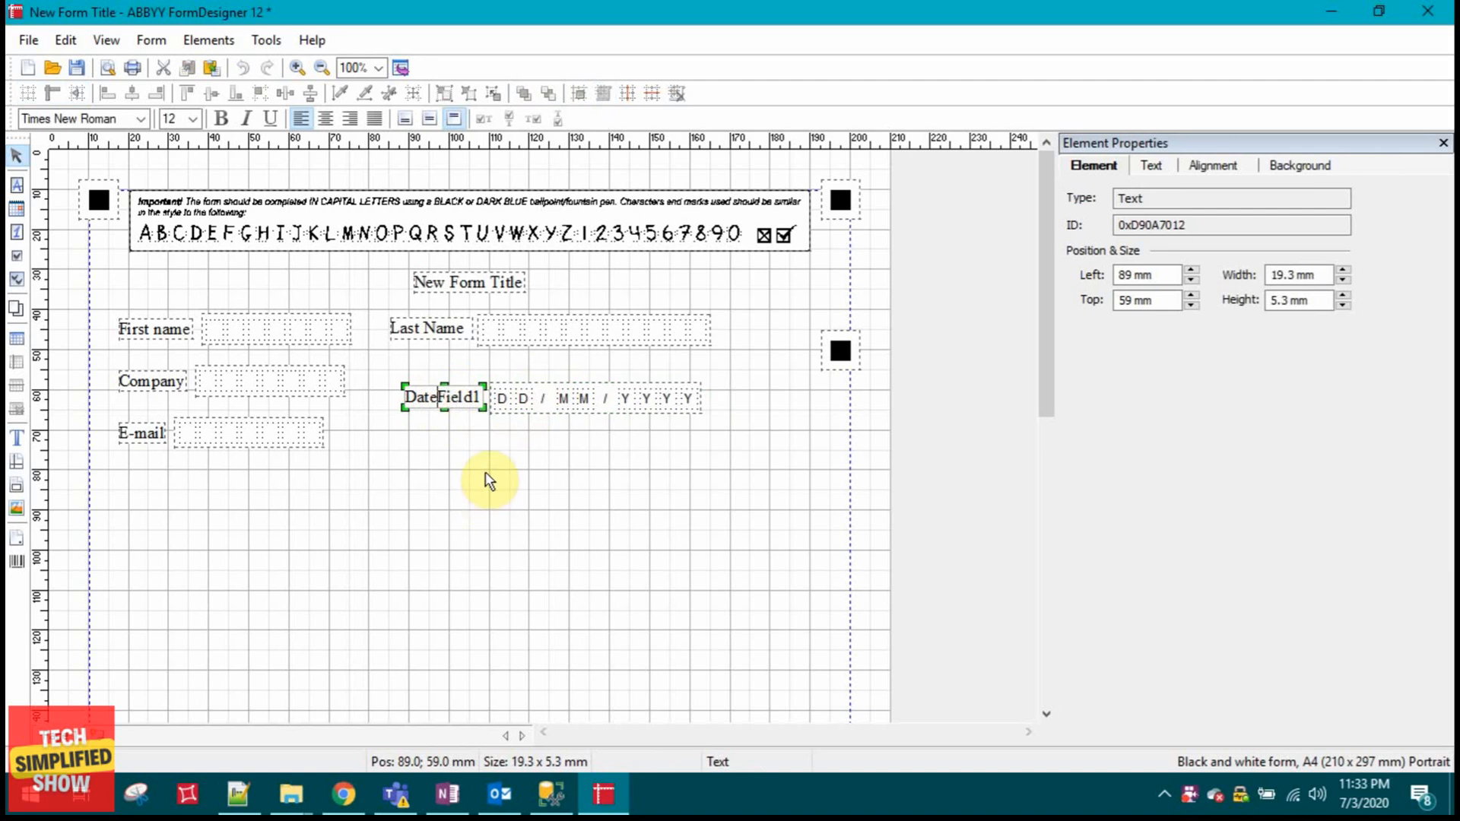
{"action": "key", "text": "Delete"}
{"action": "key", "text": "Delete"}
{"action": "key", "text": "Delete"}
{"action": "left_click", "coordinate": [549, 465]}
- Set the date field's marking type to Letters in Frames
{"action": "left_click", "coordinate": [572, 400]}
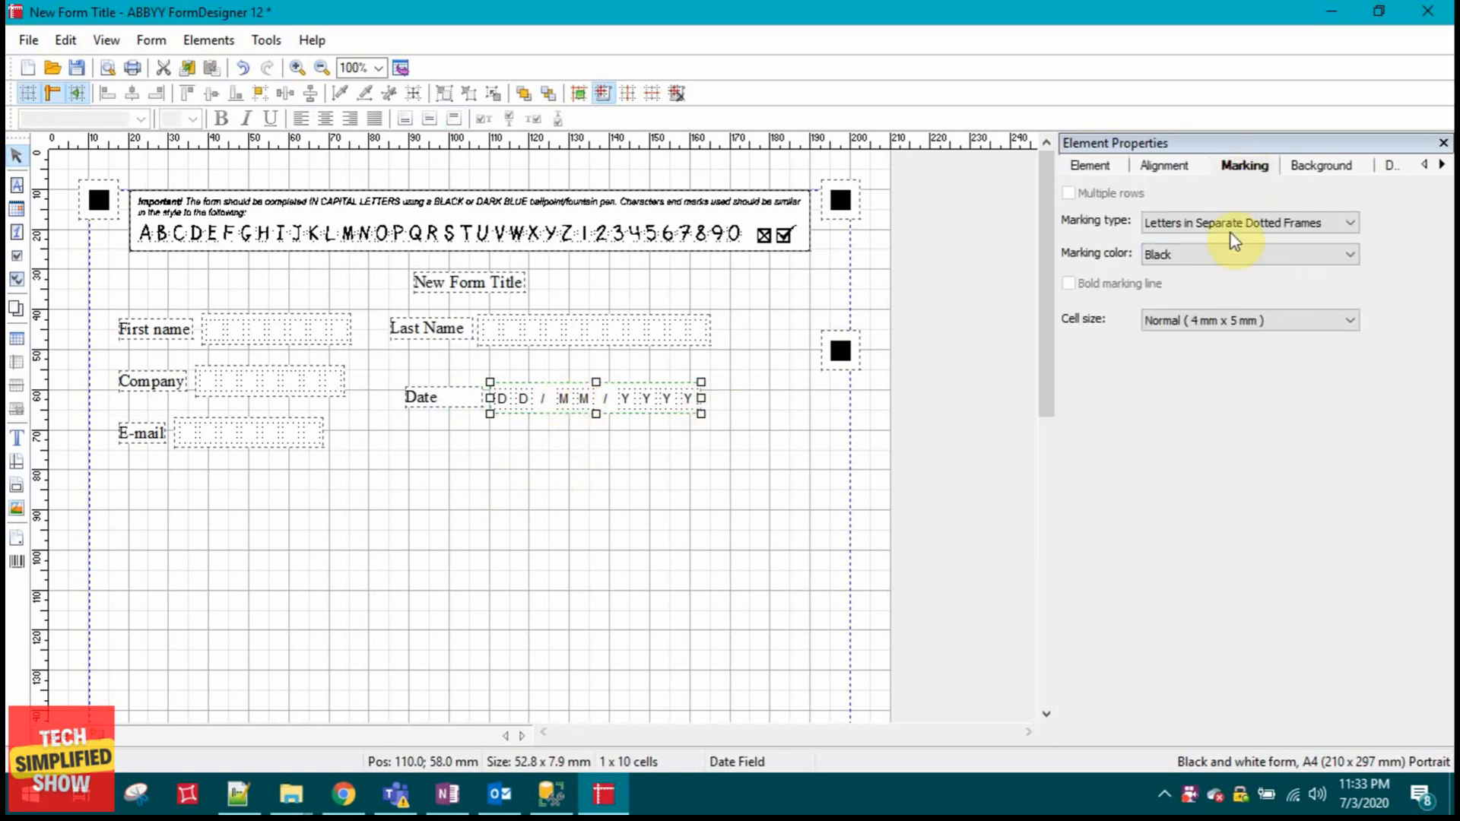
{"action": "left_click", "coordinate": [1232, 236]}
{"action": "left_click", "coordinate": [1226, 280]}
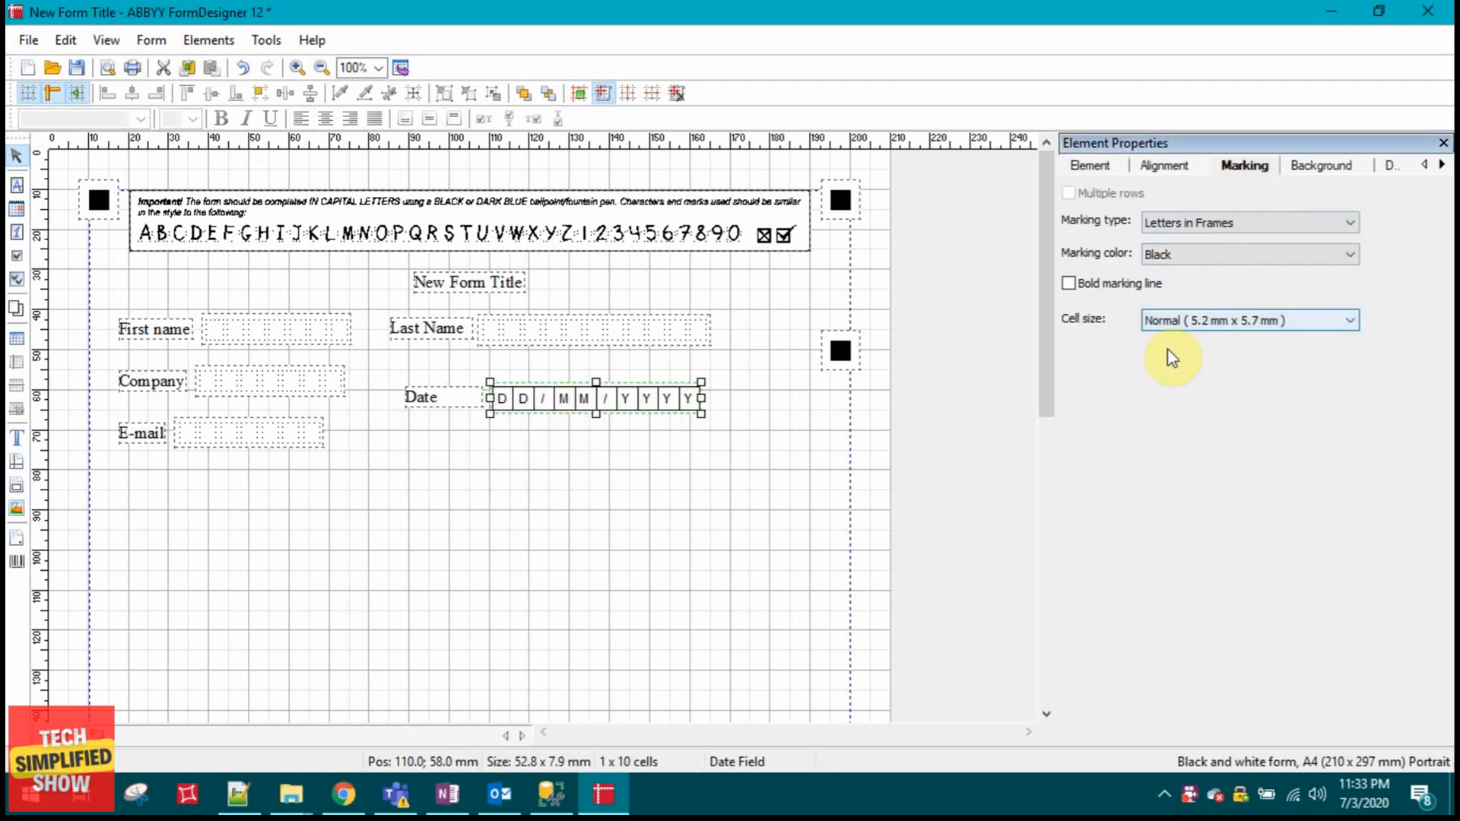
- Set the date field's format to YYYY/MM/DD
{"action": "left_click", "coordinate": [1389, 165]}
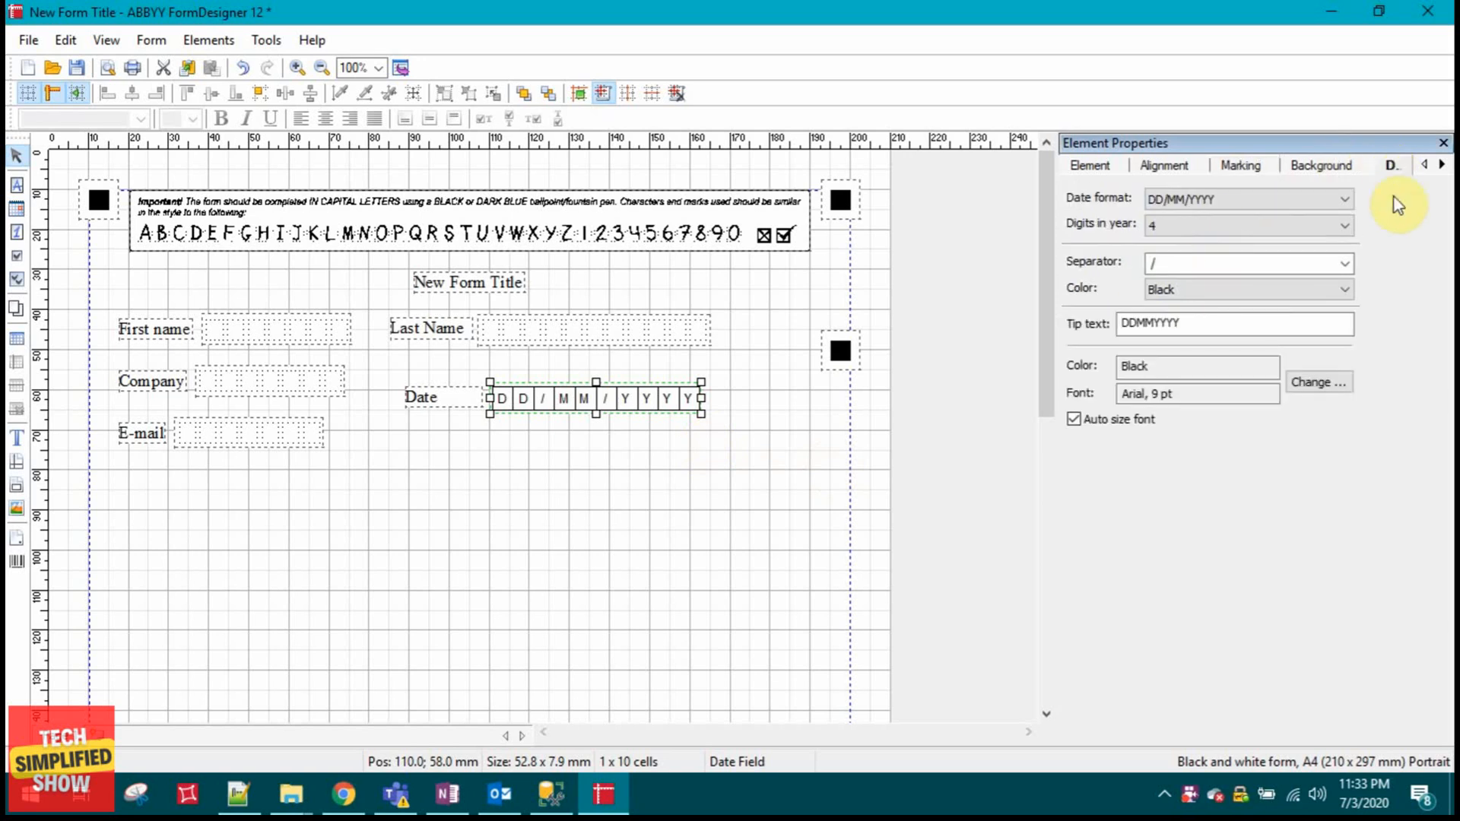
{"action": "left_click", "coordinate": [1210, 199]}
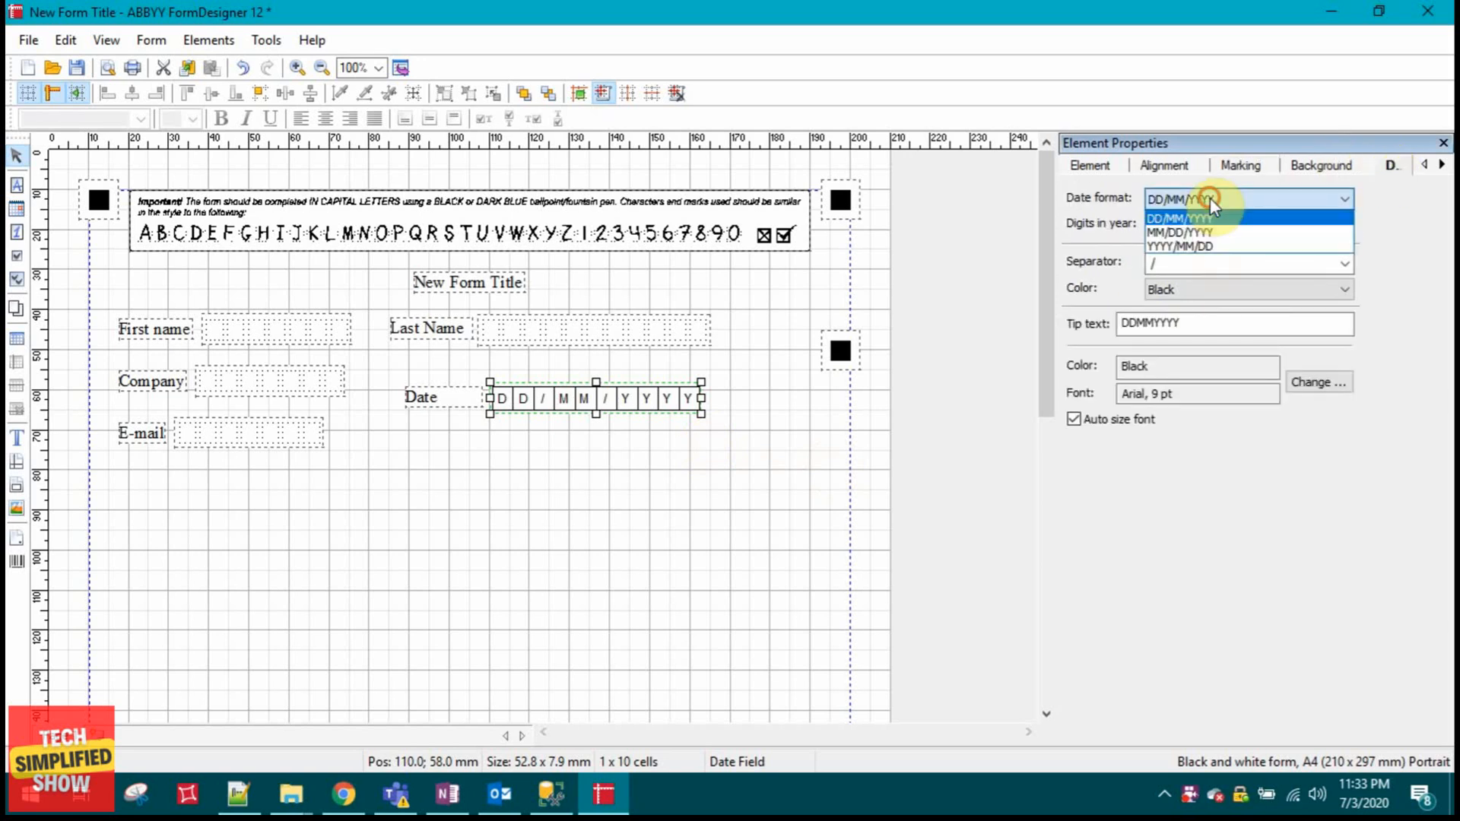
{"action": "left_click", "coordinate": [1212, 246]}
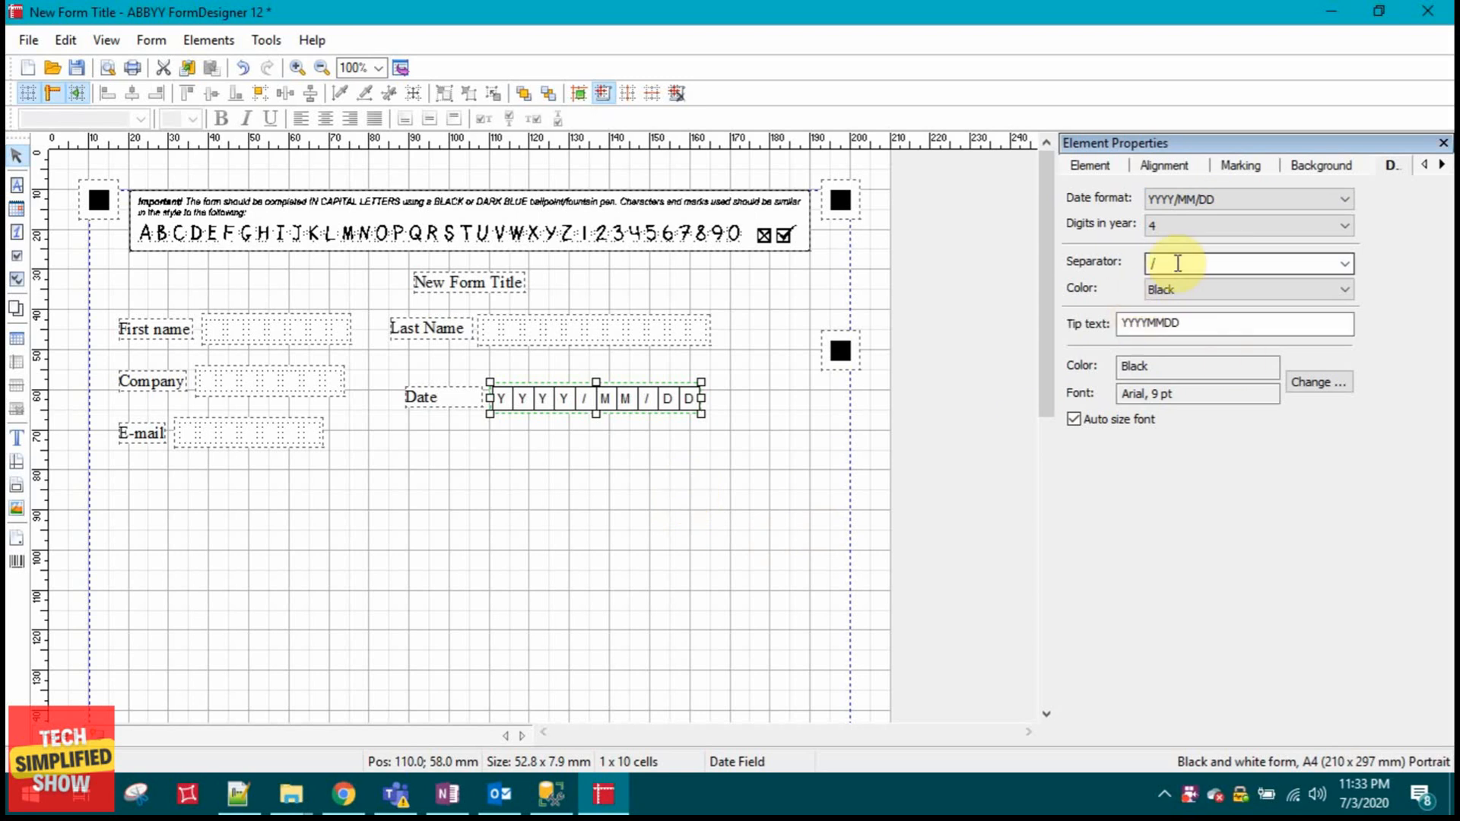
{"action": "left_click", "coordinate": [693, 536]}
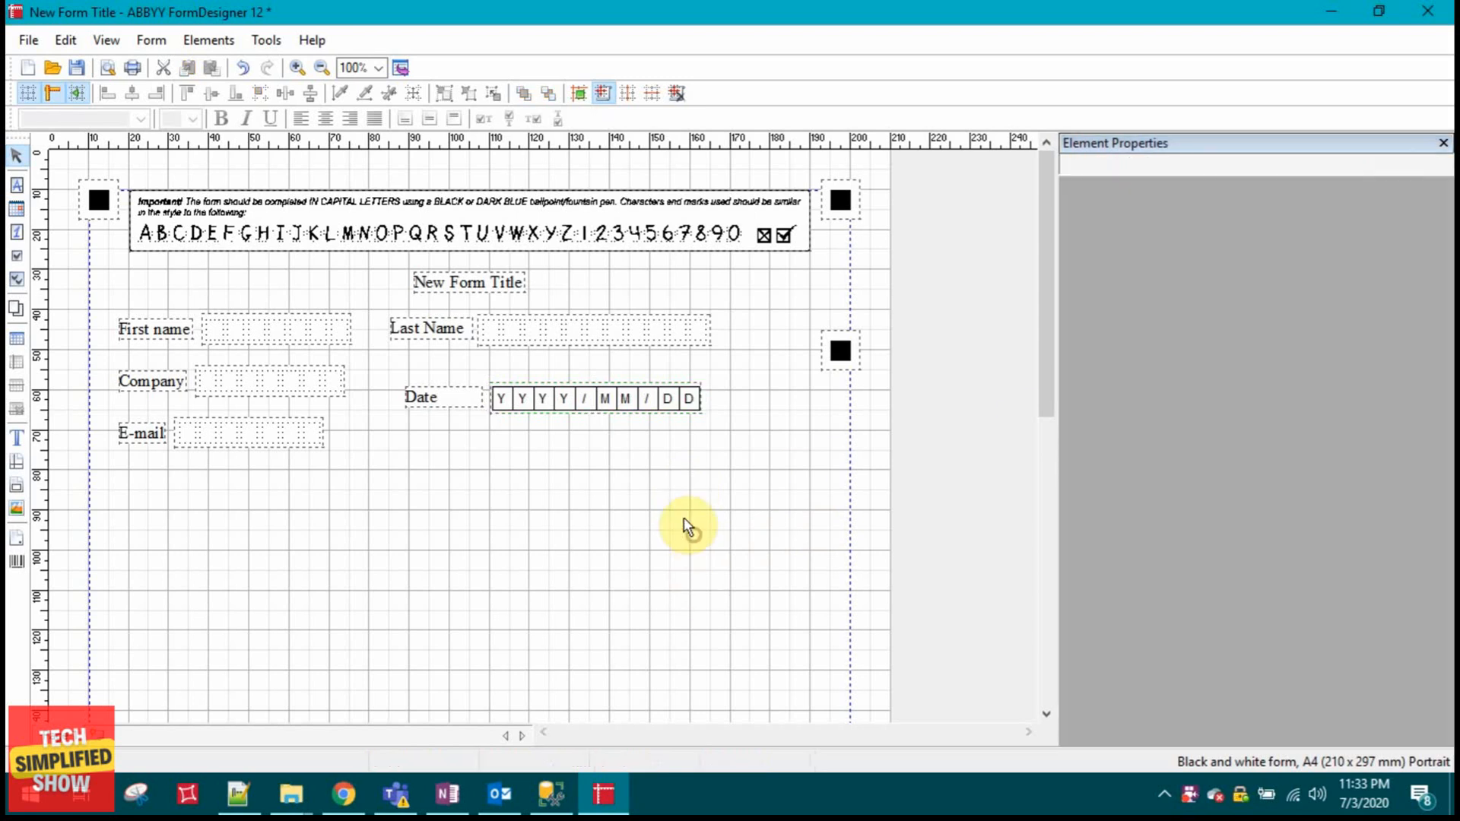
- Set the marking type of the Last Name, First name and Company entry fields to Letters in Frames
{"action": "left_click", "coordinate": [559, 343]}
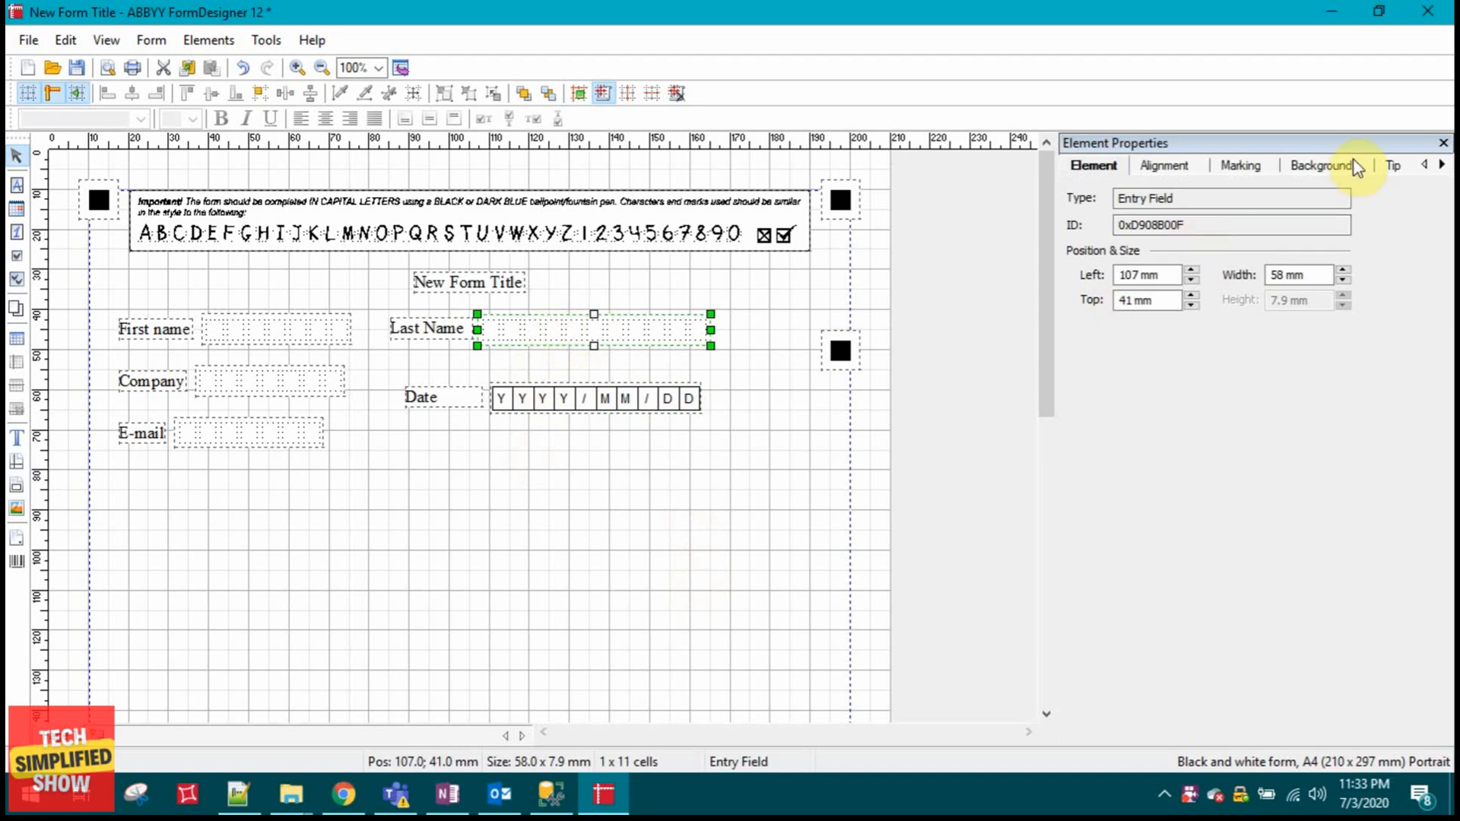
{"action": "left_click", "coordinate": [1241, 164]}
{"action": "left_click", "coordinate": [1236, 223]}
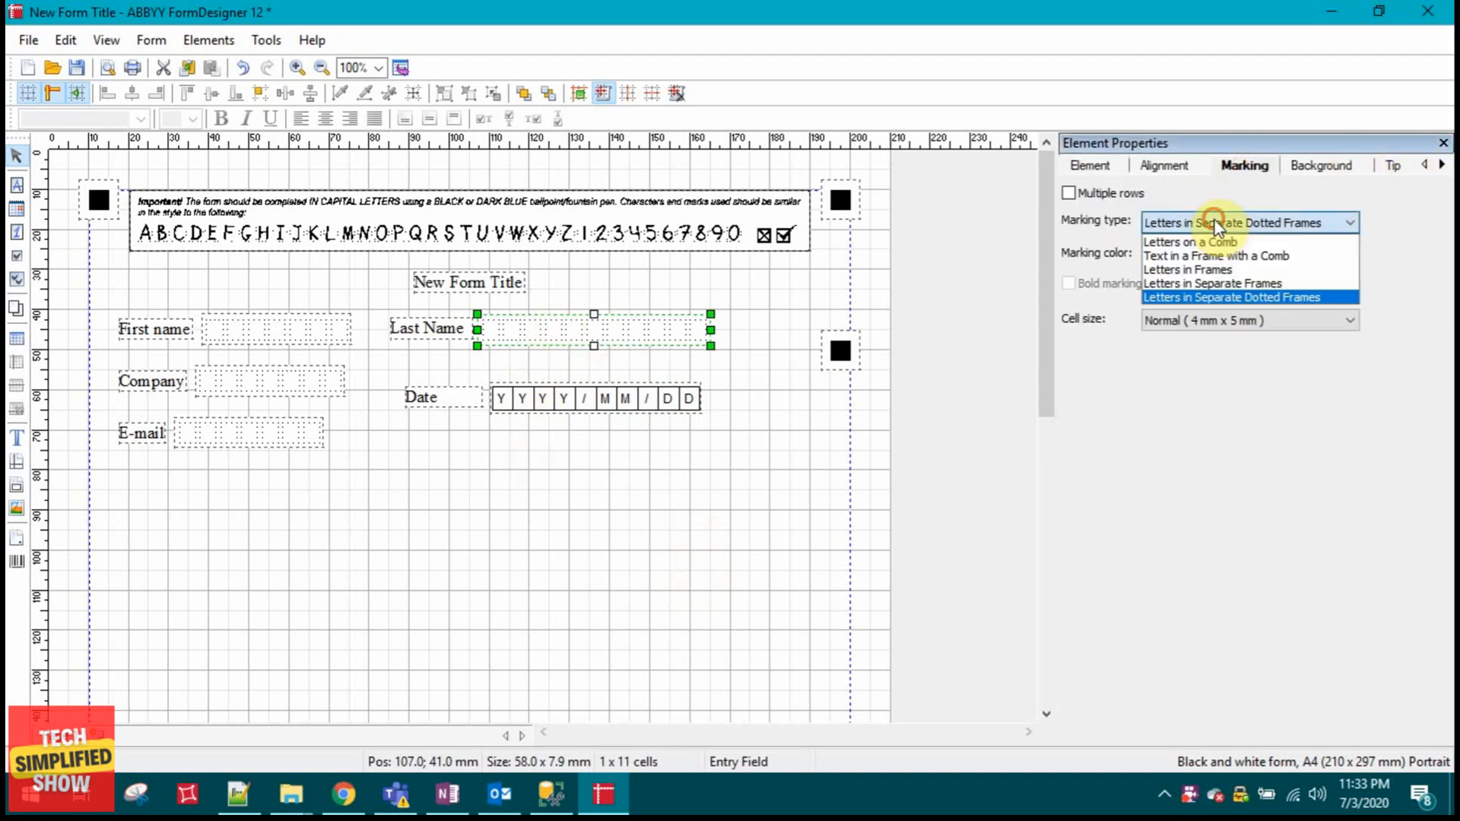
{"action": "left_click", "coordinate": [1204, 265]}
{"action": "left_click", "coordinate": [282, 328]}
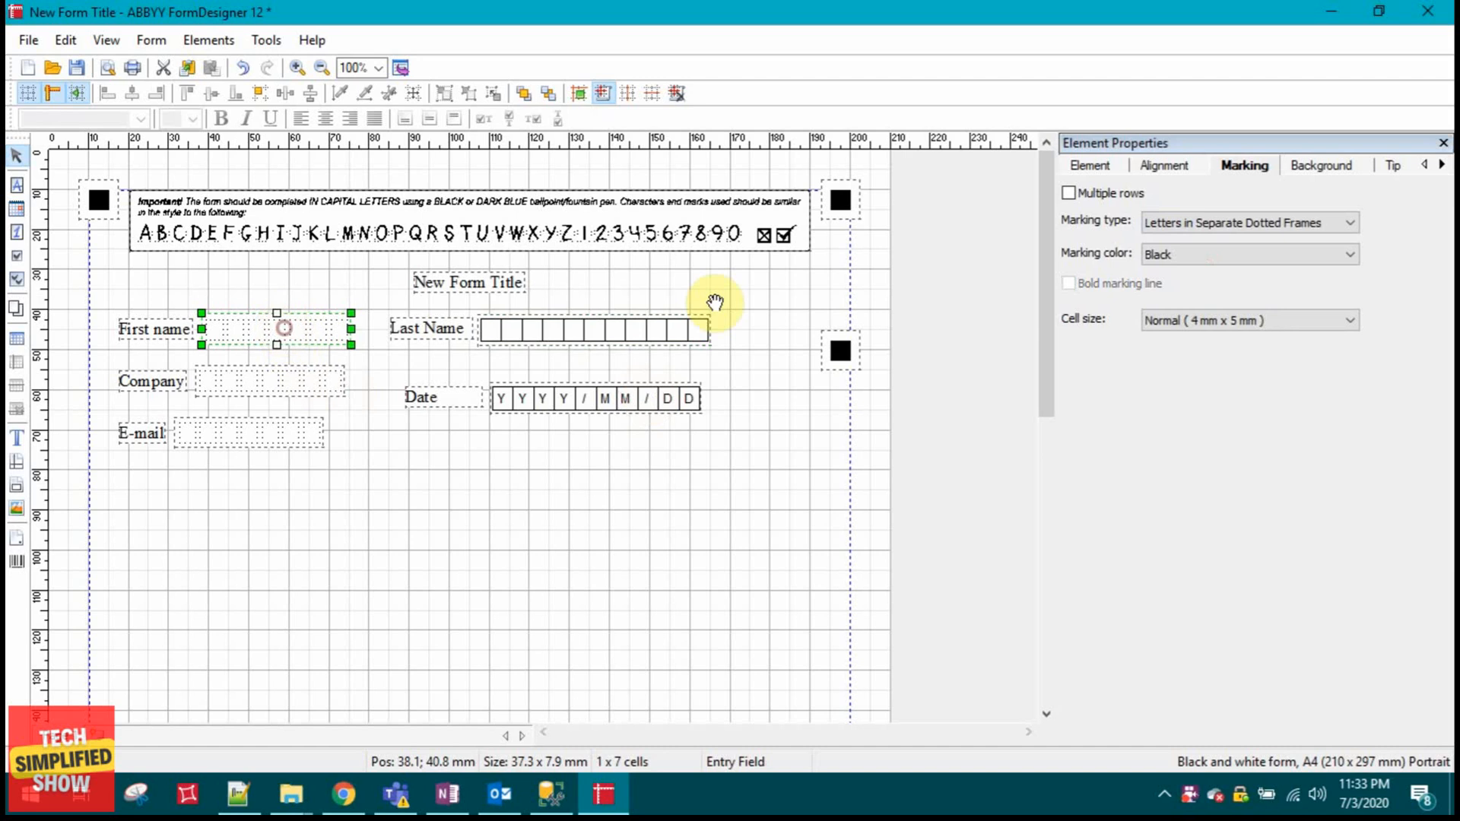
{"action": "left_click", "coordinate": [1226, 242]}
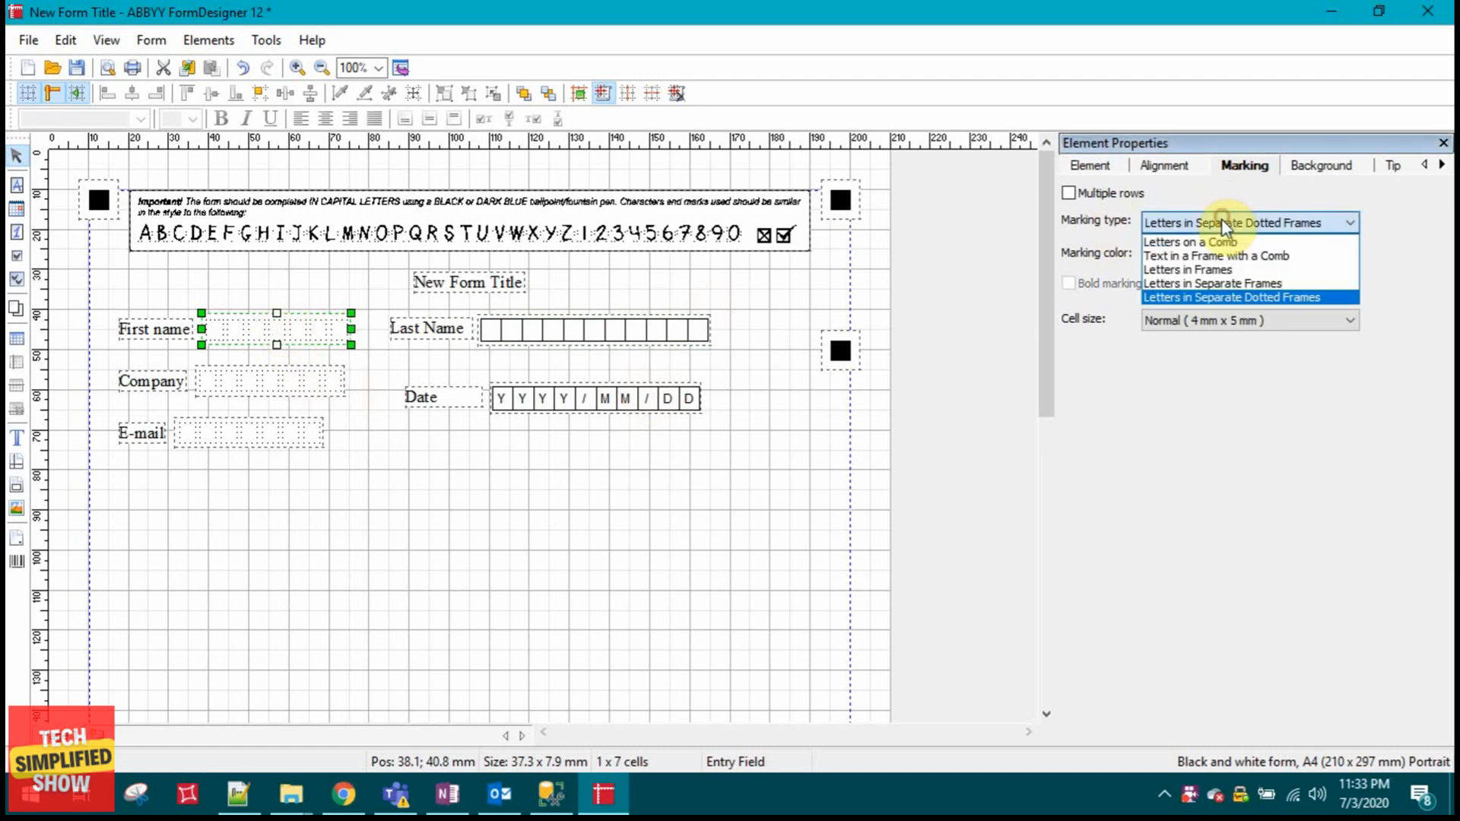
{"action": "left_click", "coordinate": [1226, 267]}
{"action": "left_click", "coordinate": [300, 377]}
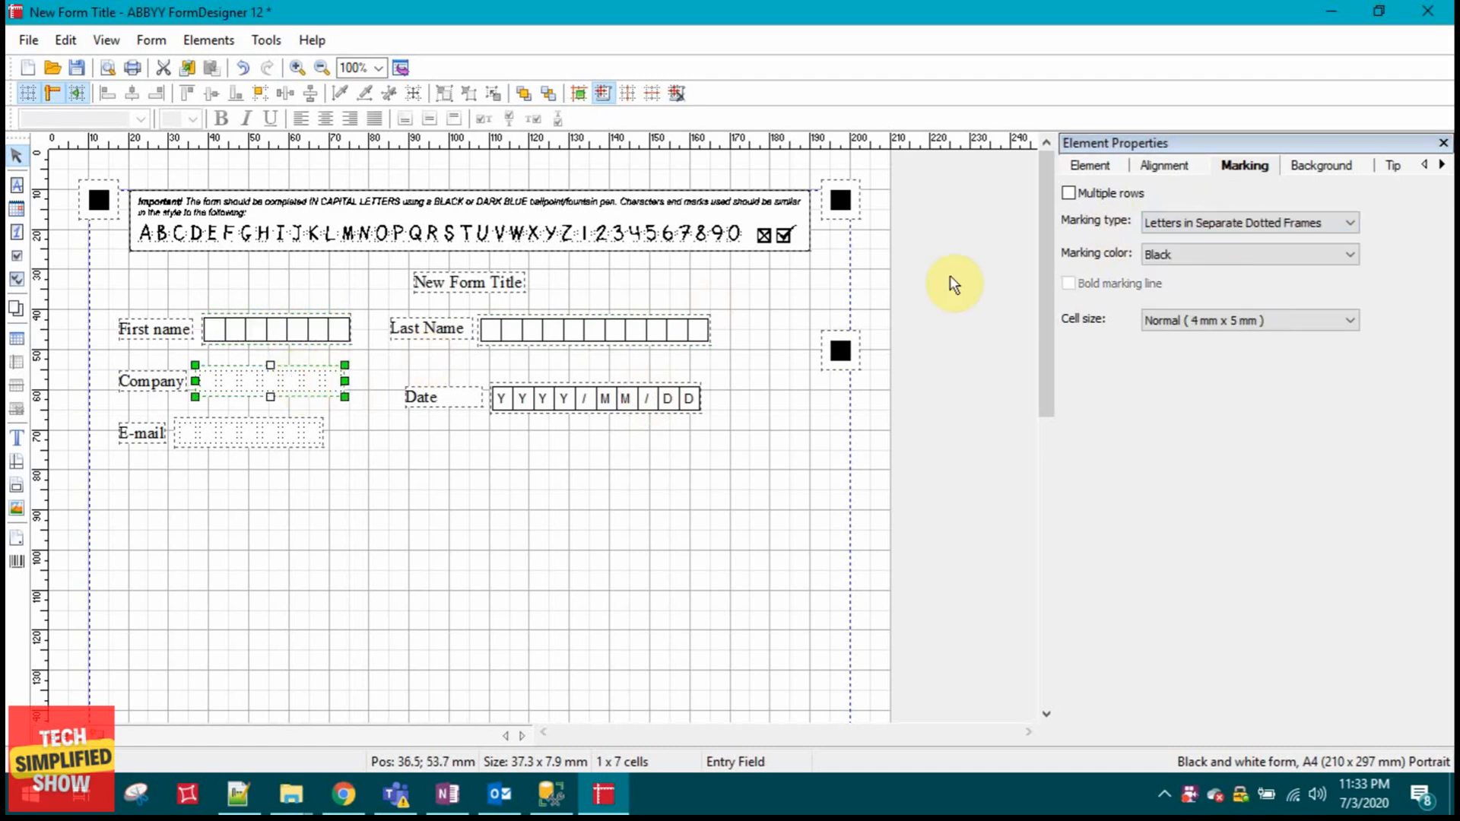
{"action": "left_click", "coordinate": [1189, 222]}
{"action": "left_click", "coordinate": [1212, 270]}
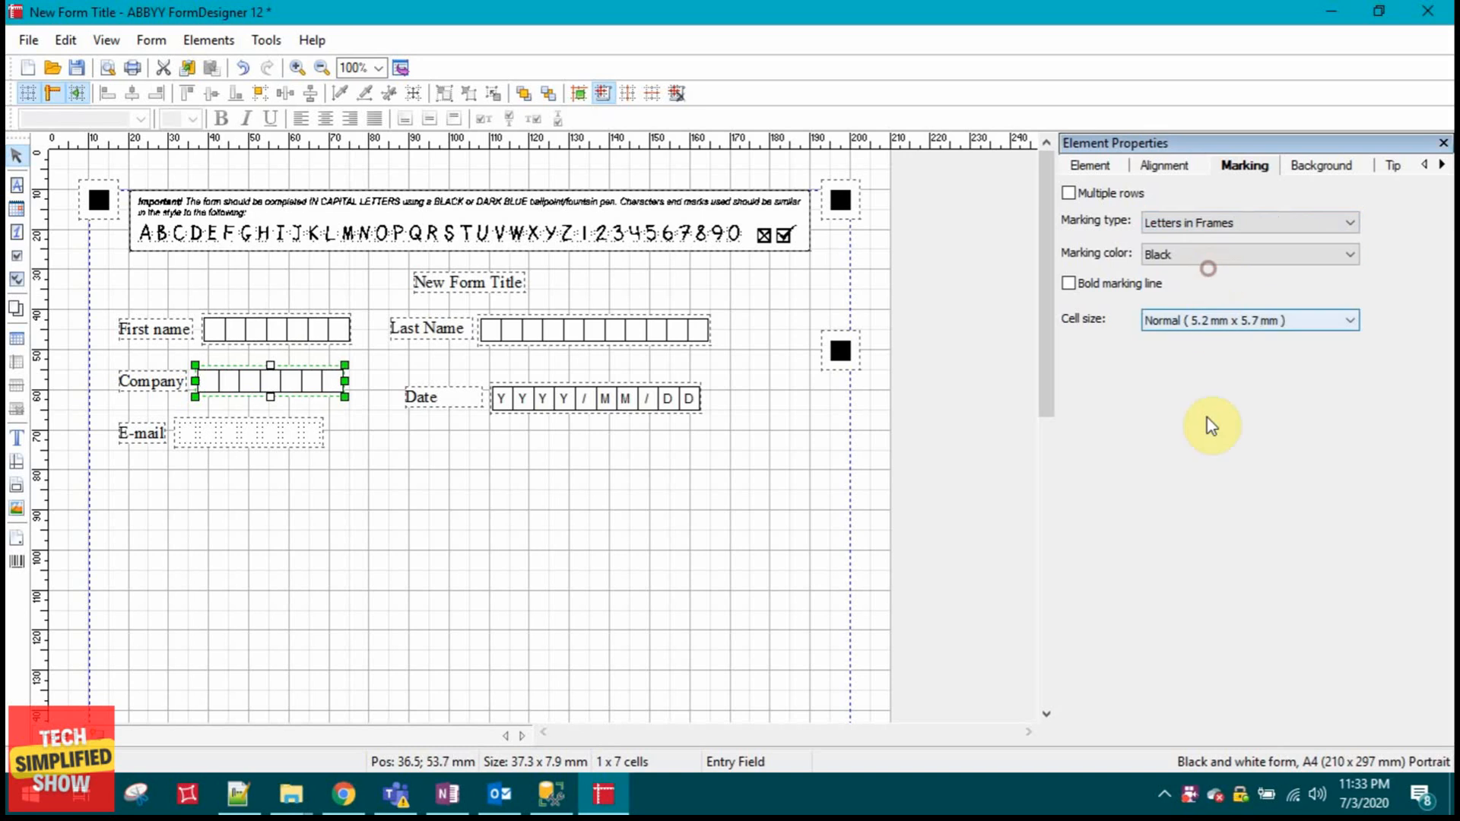
{"action": "left_click", "coordinate": [340, 475]}
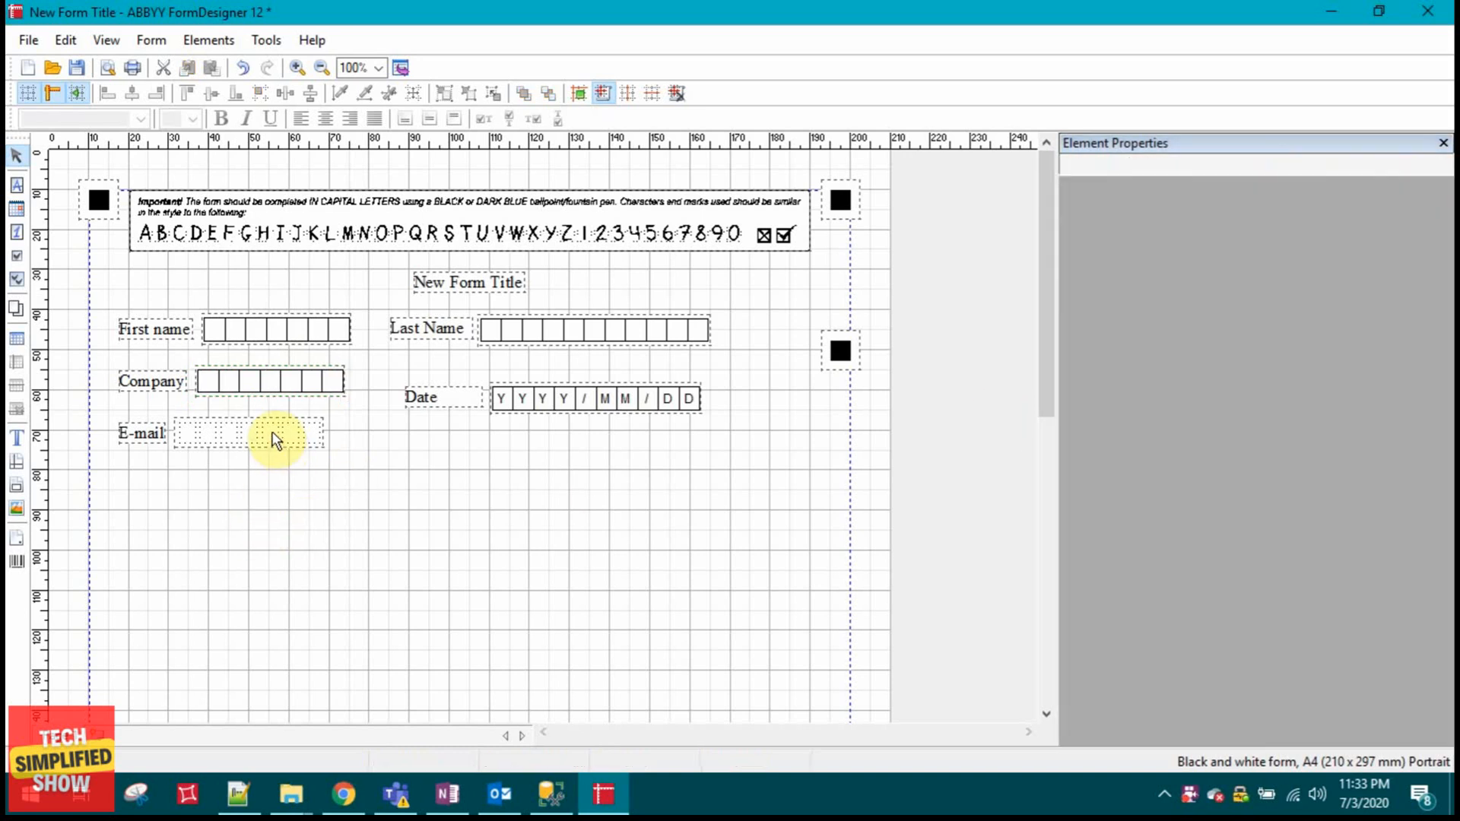
- Widen the E-mail entry field to about the 145 mm ruler mark
{"action": "left_click", "coordinate": [274, 433]}
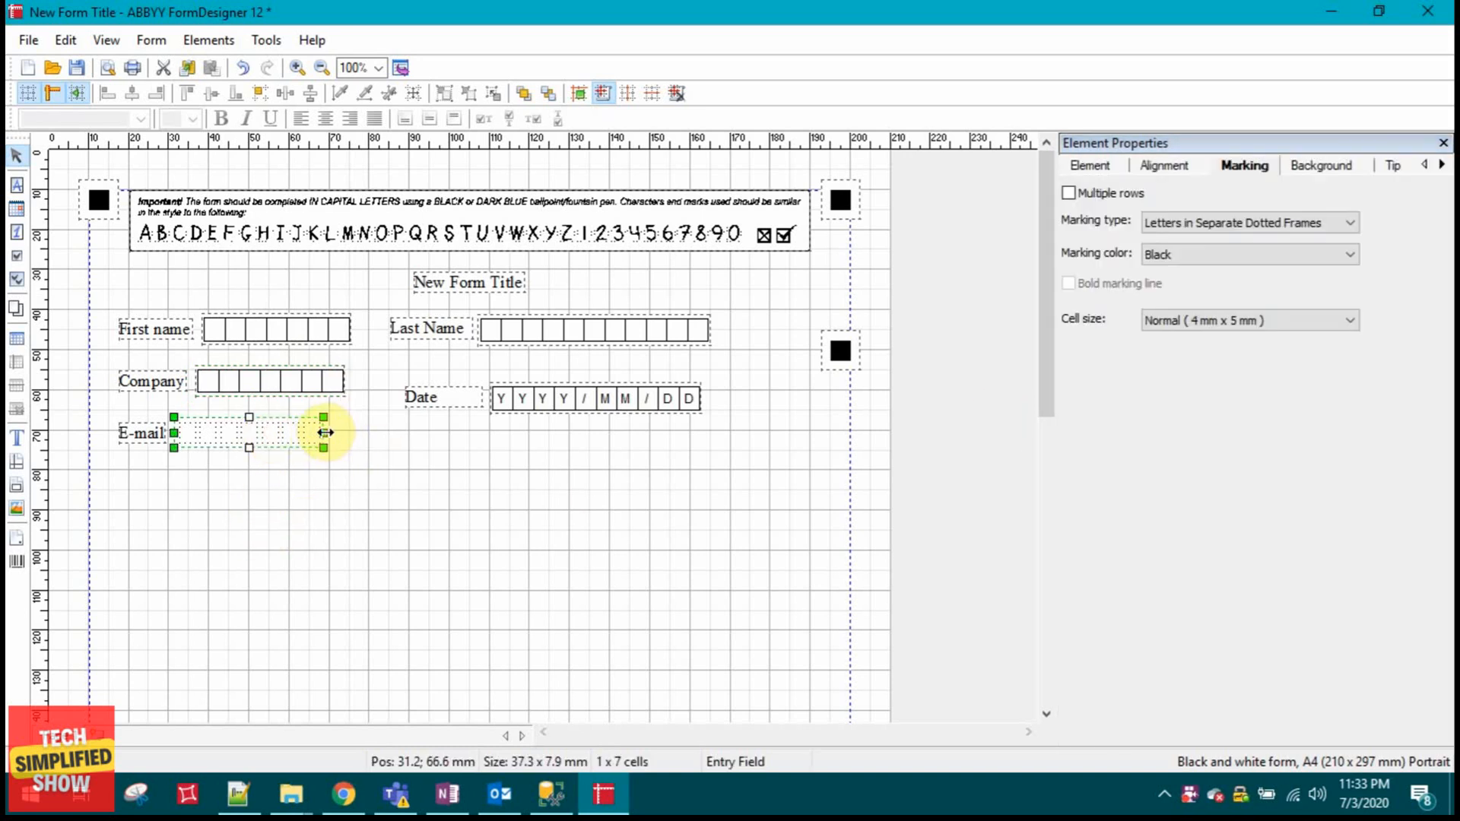
{"action": "left_click_drag", "start_coordinate": [329, 432], "coordinate": [482, 433]}
{"action": "left_click", "coordinate": [645, 429]}
{"action": "left_click", "coordinate": [325, 437]}
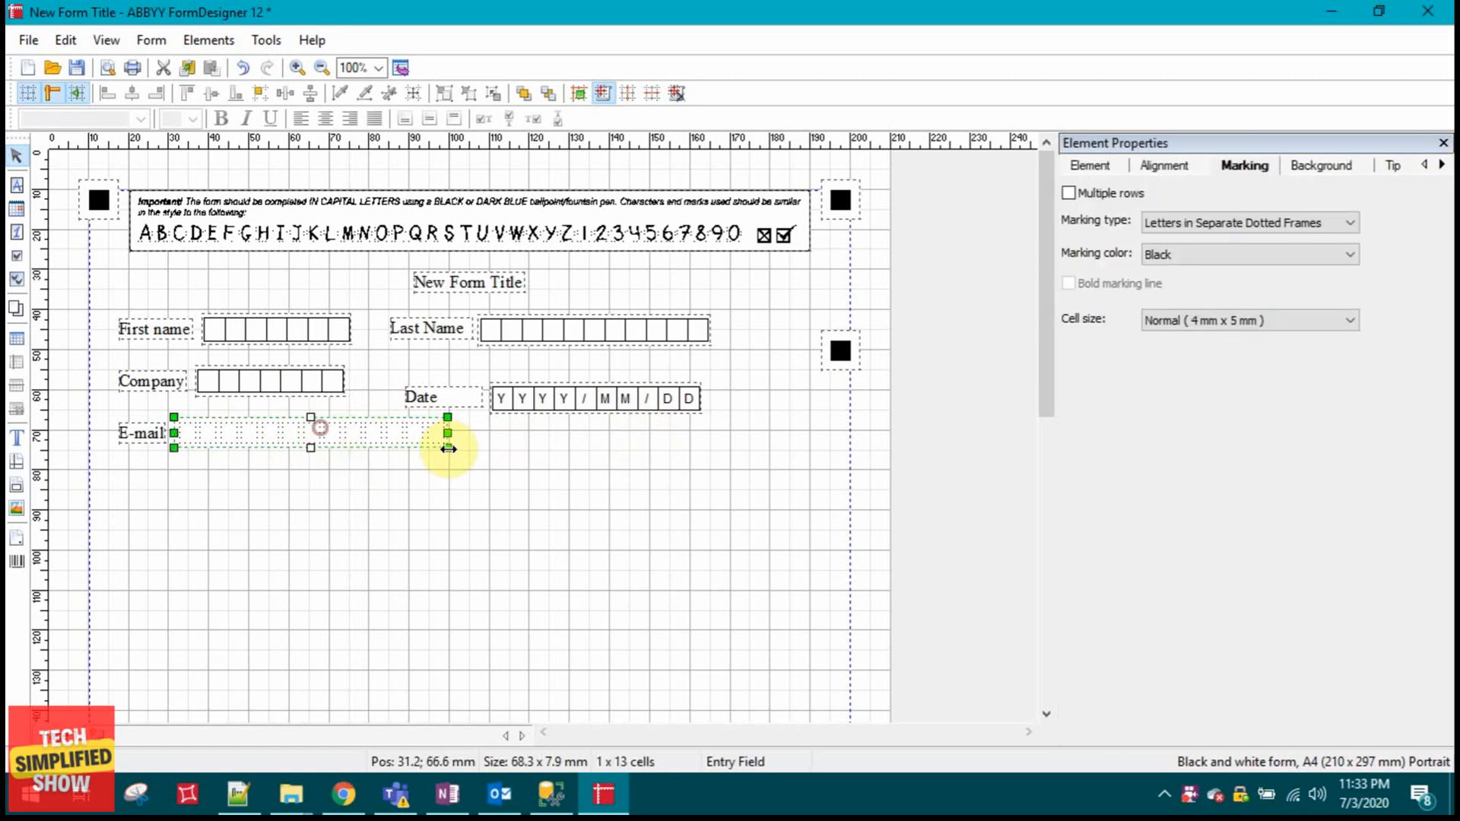
{"action": "left_click_drag", "start_coordinate": [463, 433], "coordinate": [634, 433]}
{"action": "left_click", "coordinate": [328, 507]}
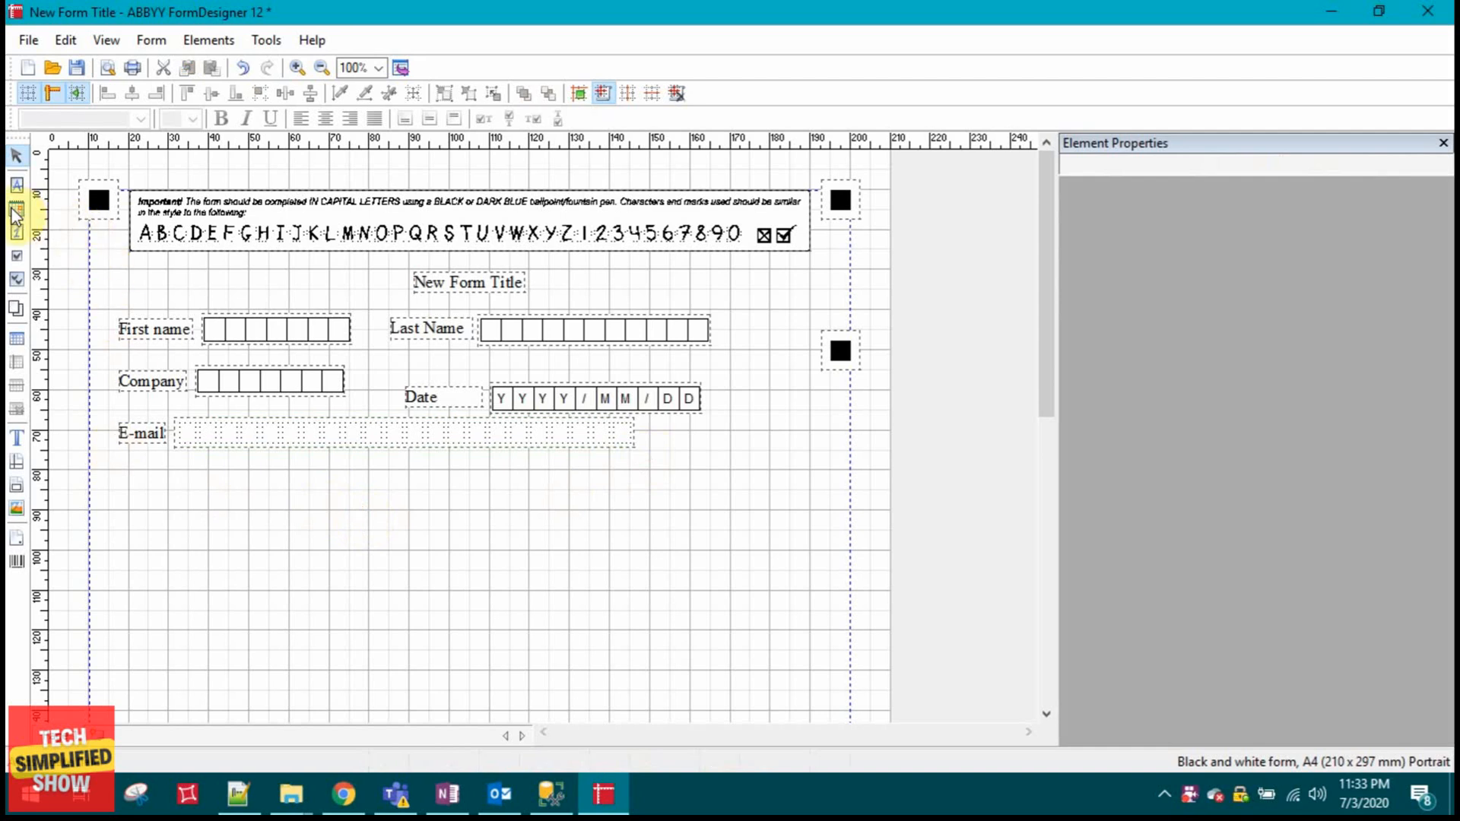
- Place a checkmark field at 24 mm left, 81 mm top, and a numeric field beside it at 85 mm left, 81 mm top
{"action": "left_click", "coordinate": [16, 255]}
{"action": "left_click", "coordinate": [145, 475]}
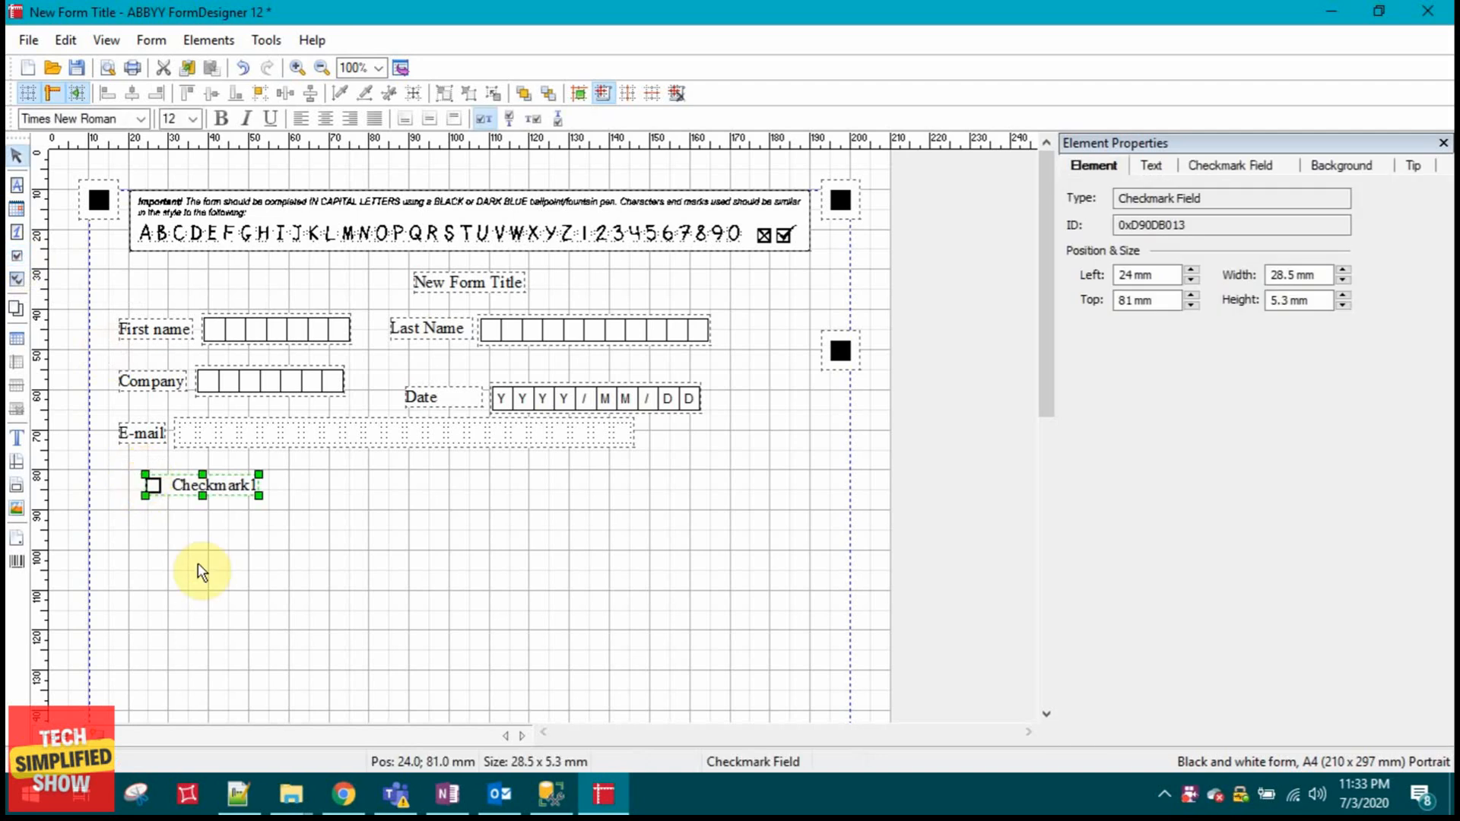
{"action": "left_click", "coordinate": [17, 235]}
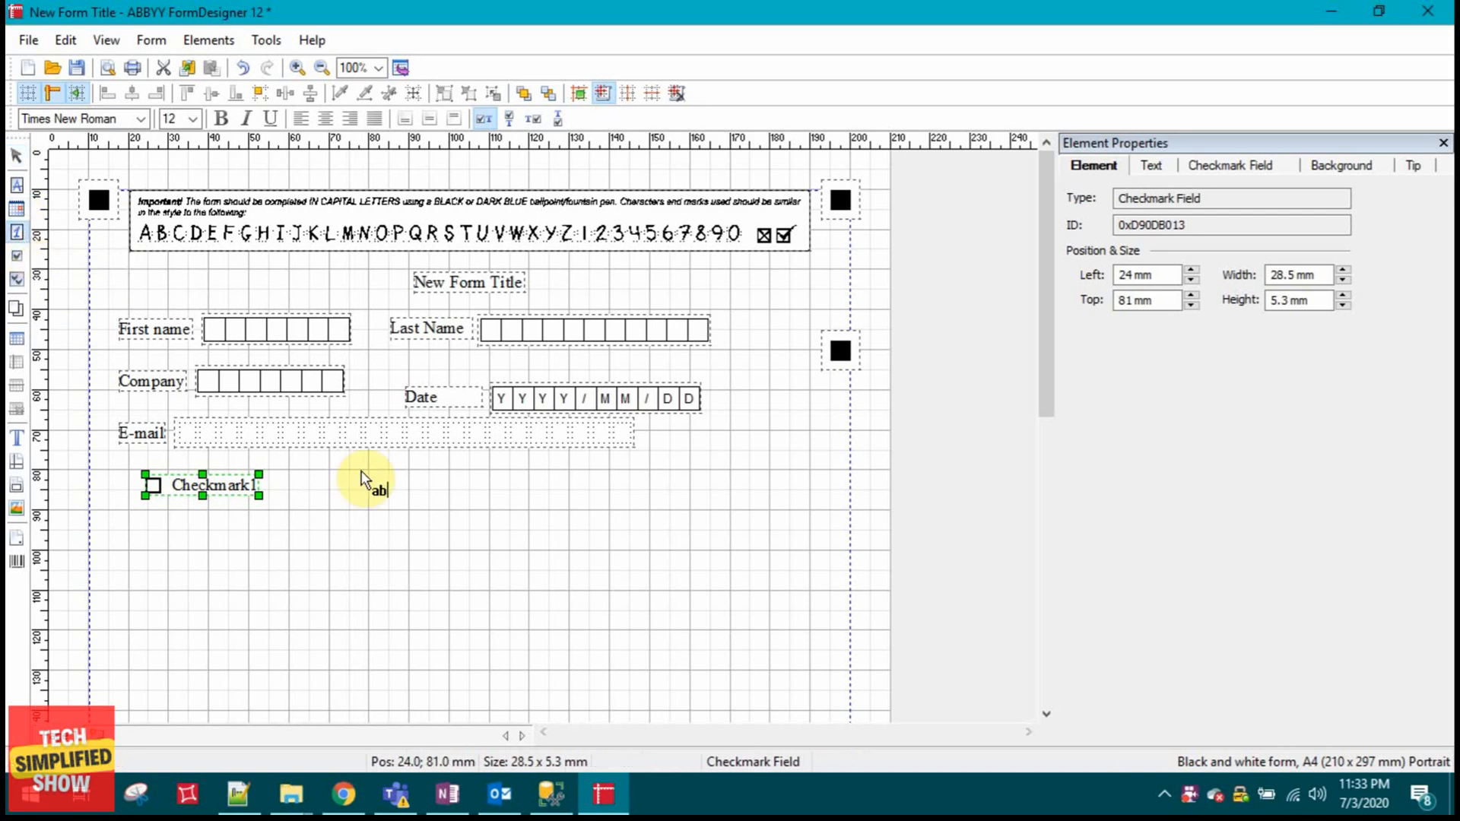
{"action": "left_click", "coordinate": [389, 476]}
- Replace the numeric field's label text with "Phone Number"
{"action": "left_click", "coordinate": [317, 487]}
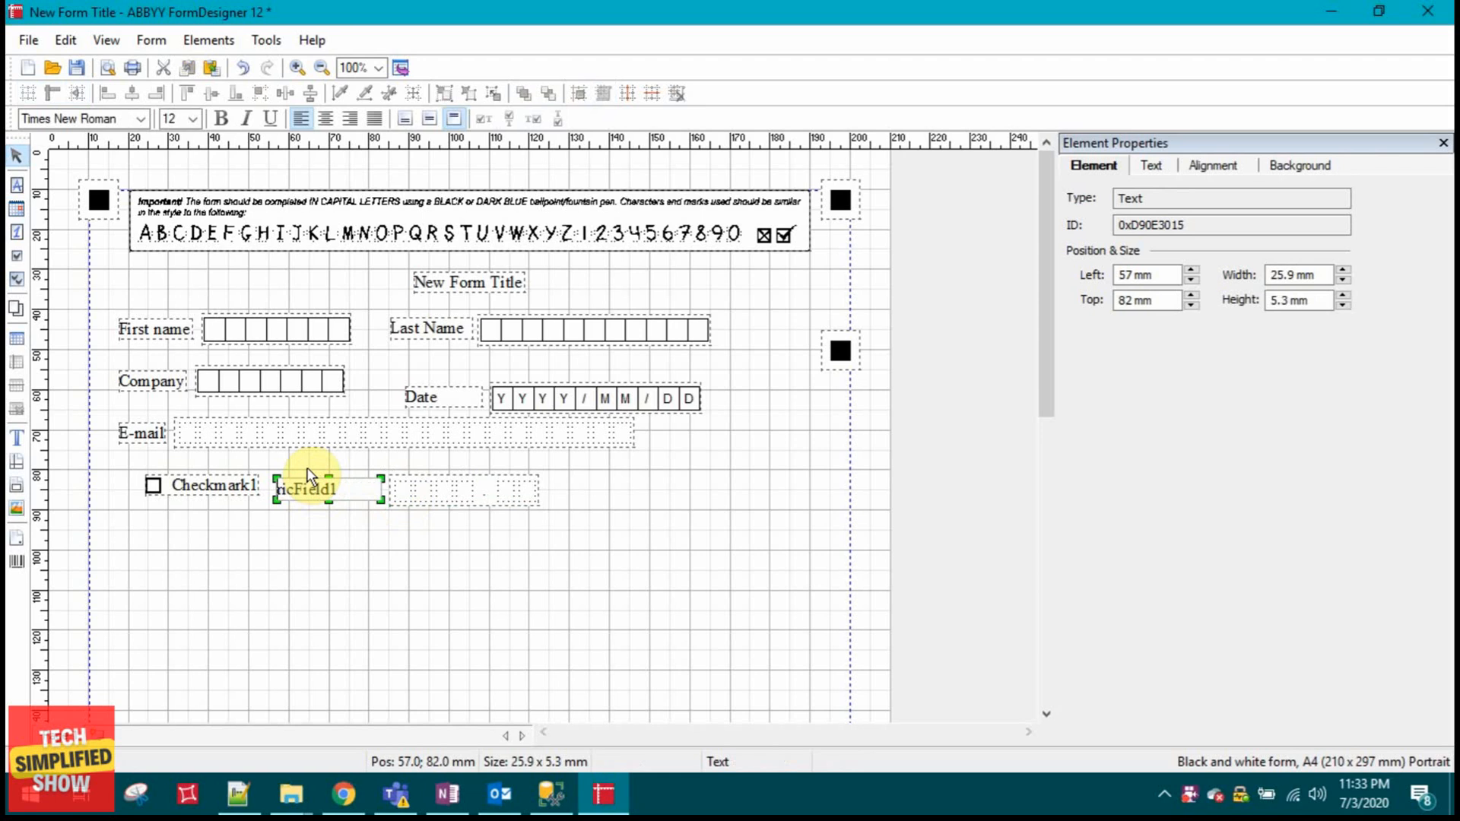
{"action": "type", "text": "Phone Number"}
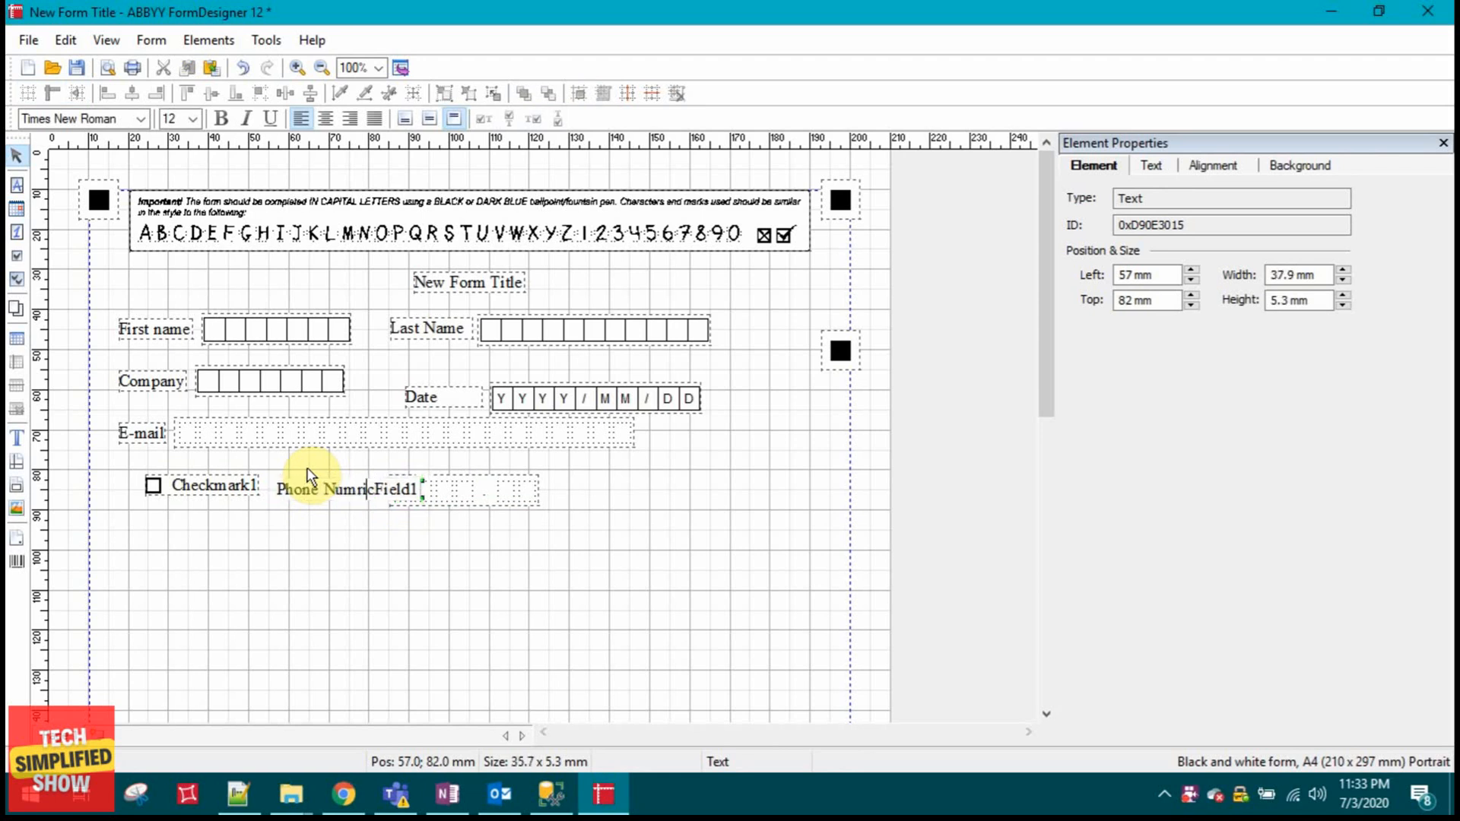
{"action": "key", "text": "Delete"}
{"action": "key", "text": "Delete"}
{"action": "key", "text": "Delete"}
{"action": "key", "text": "Delete"}
{"action": "key", "text": "Delete"}
{"action": "key", "text": "Delete"}
{"action": "key", "text": "Delete"}
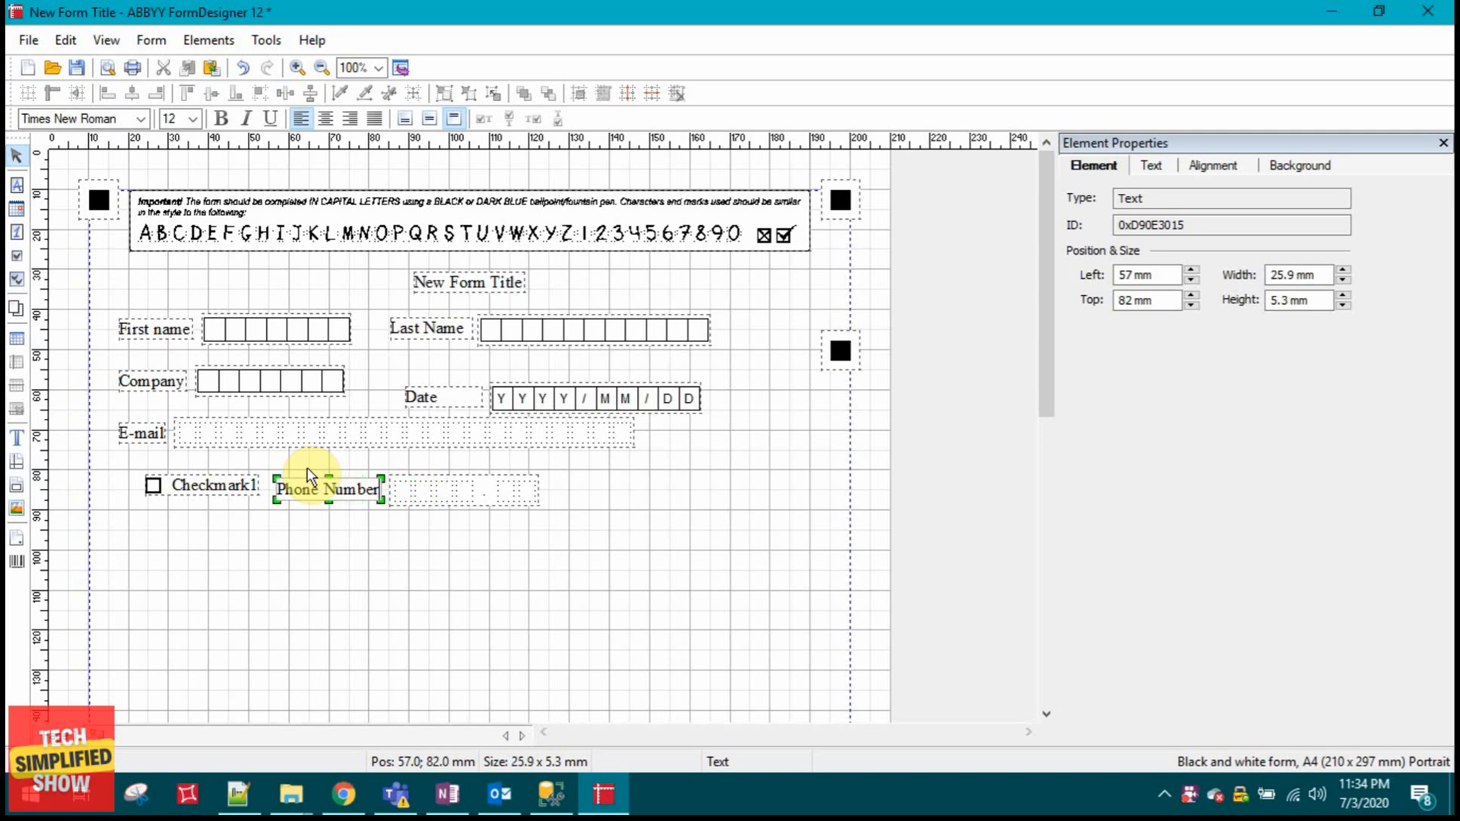
- Widen the Phone Number numeric field to about 84 mm
{"action": "left_click", "coordinate": [456, 494]}
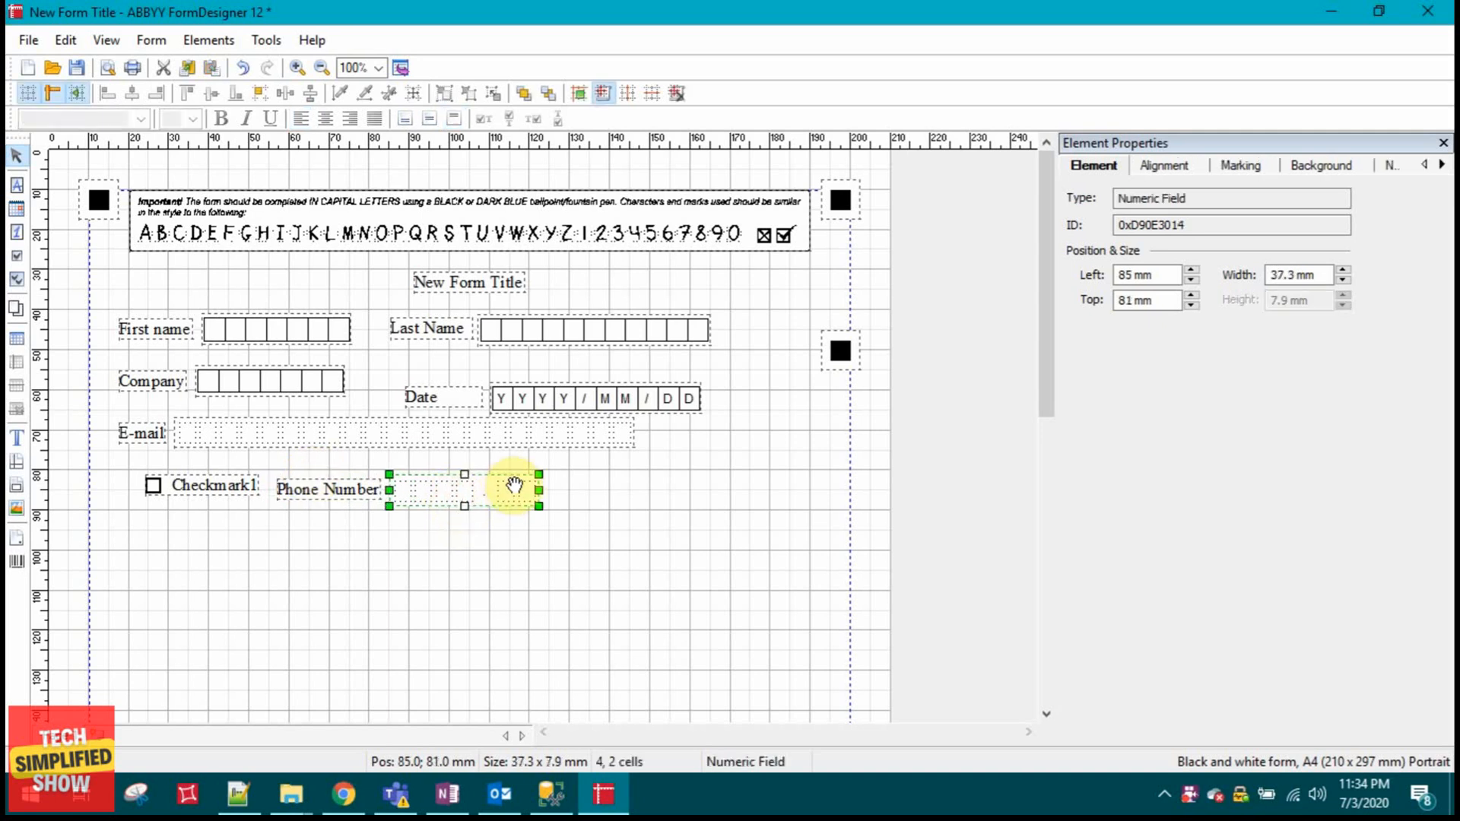
{"action": "right_click", "coordinate": [668, 486]}
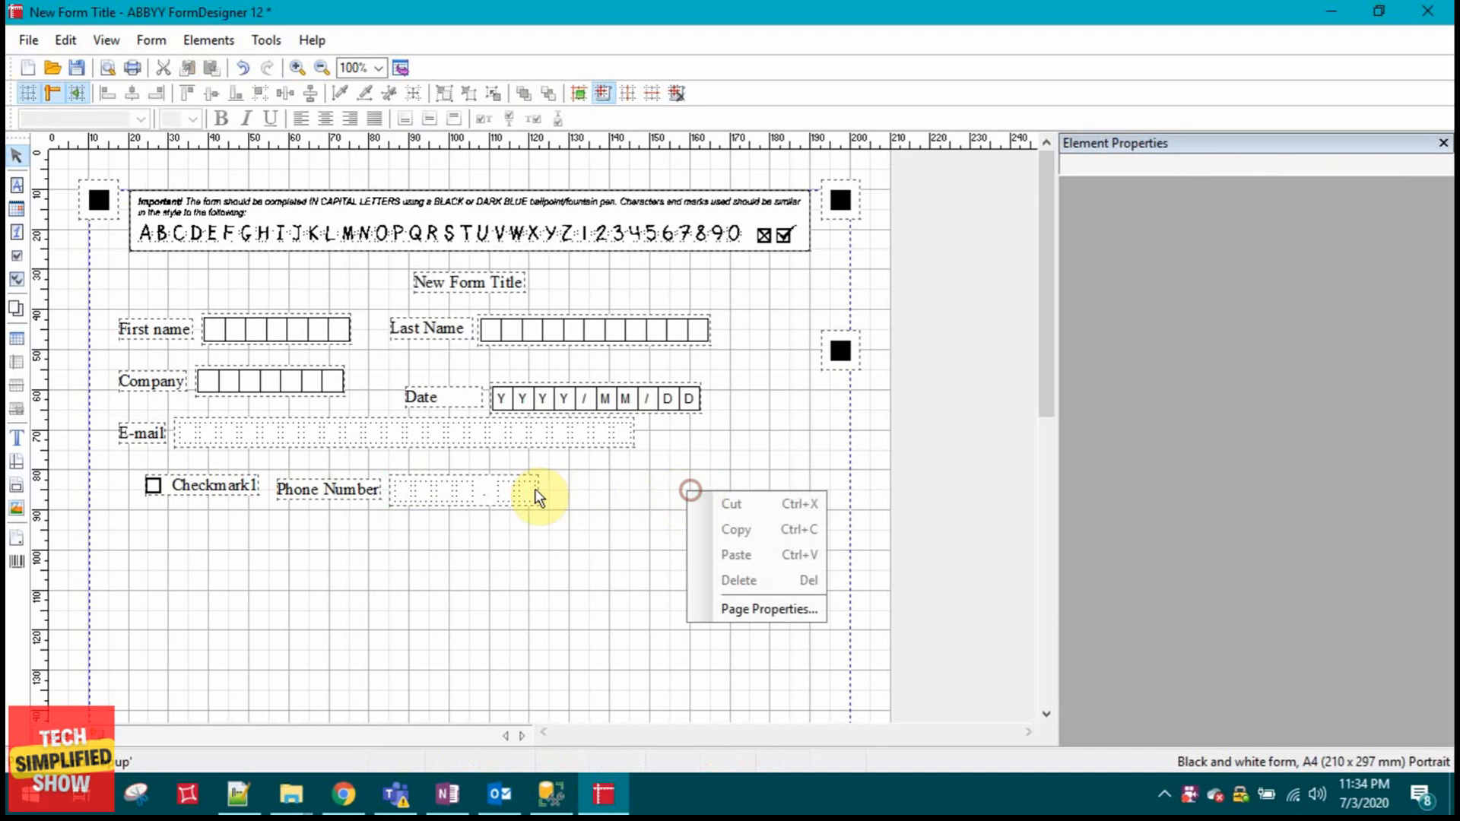
{"action": "left_click", "coordinate": [505, 489]}
{"action": "left_click_drag", "start_coordinate": [539, 491], "coordinate": [584, 492]}
{"action": "left_click_drag", "start_coordinate": [625, 498], "coordinate": [692, 500]}
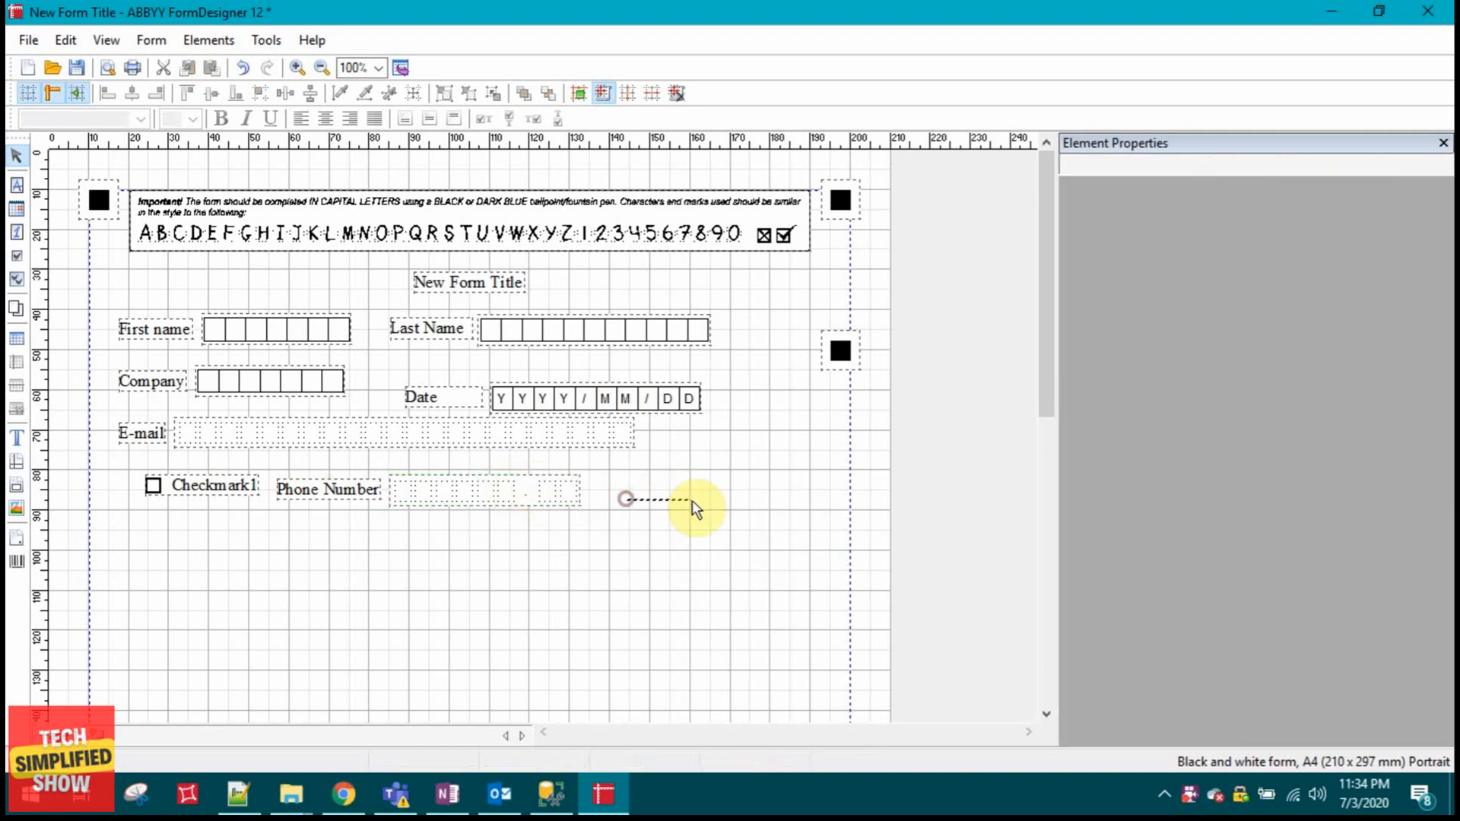
{"action": "left_click", "coordinate": [529, 485]}
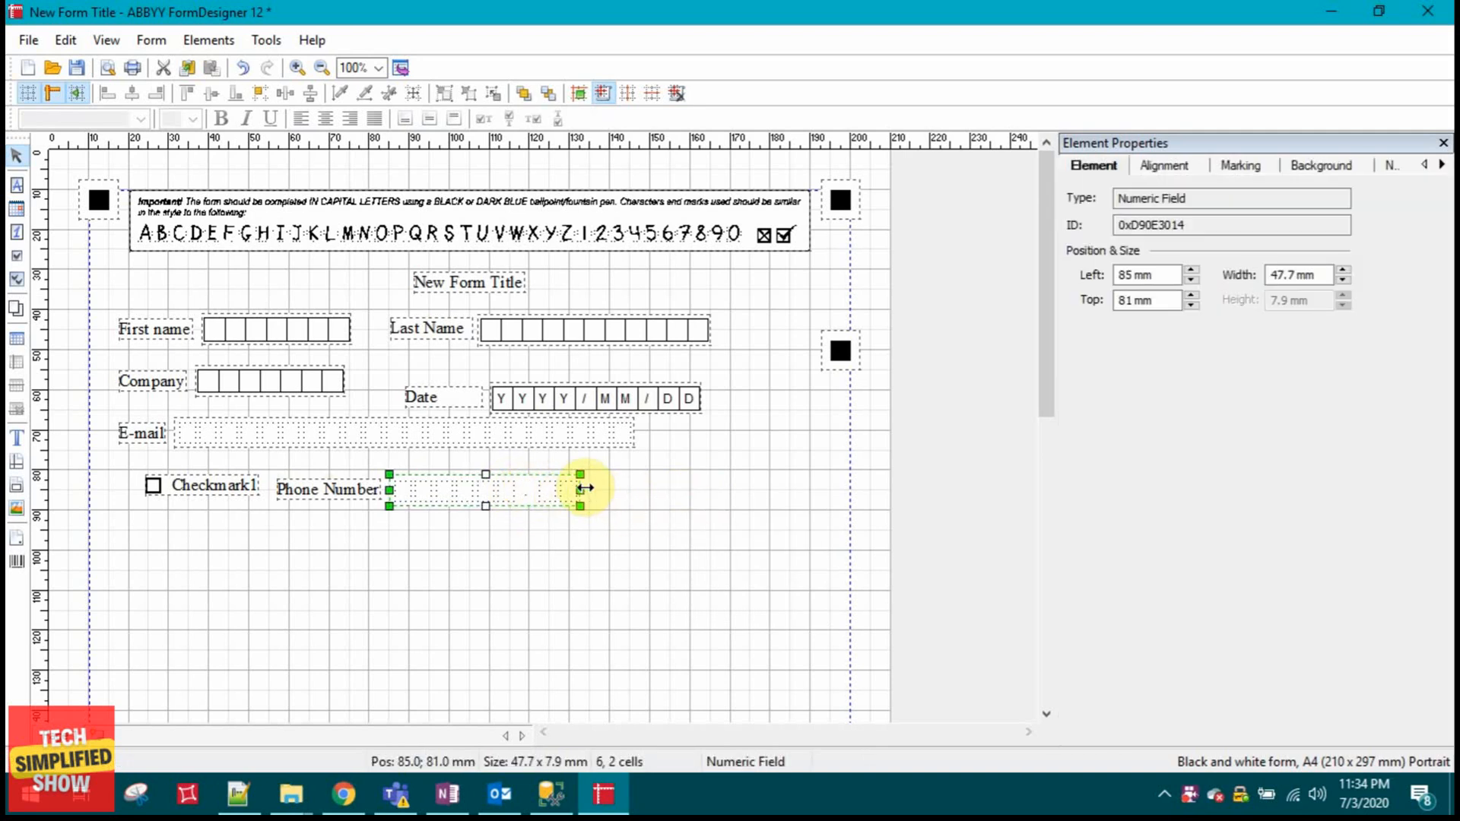
{"action": "left_click_drag", "start_coordinate": [578, 489], "coordinate": [639, 489]}
{"action": "right_click", "coordinate": [661, 489]}
{"action": "left_click", "coordinate": [682, 488]}
{"action": "left_click", "coordinate": [609, 559]}
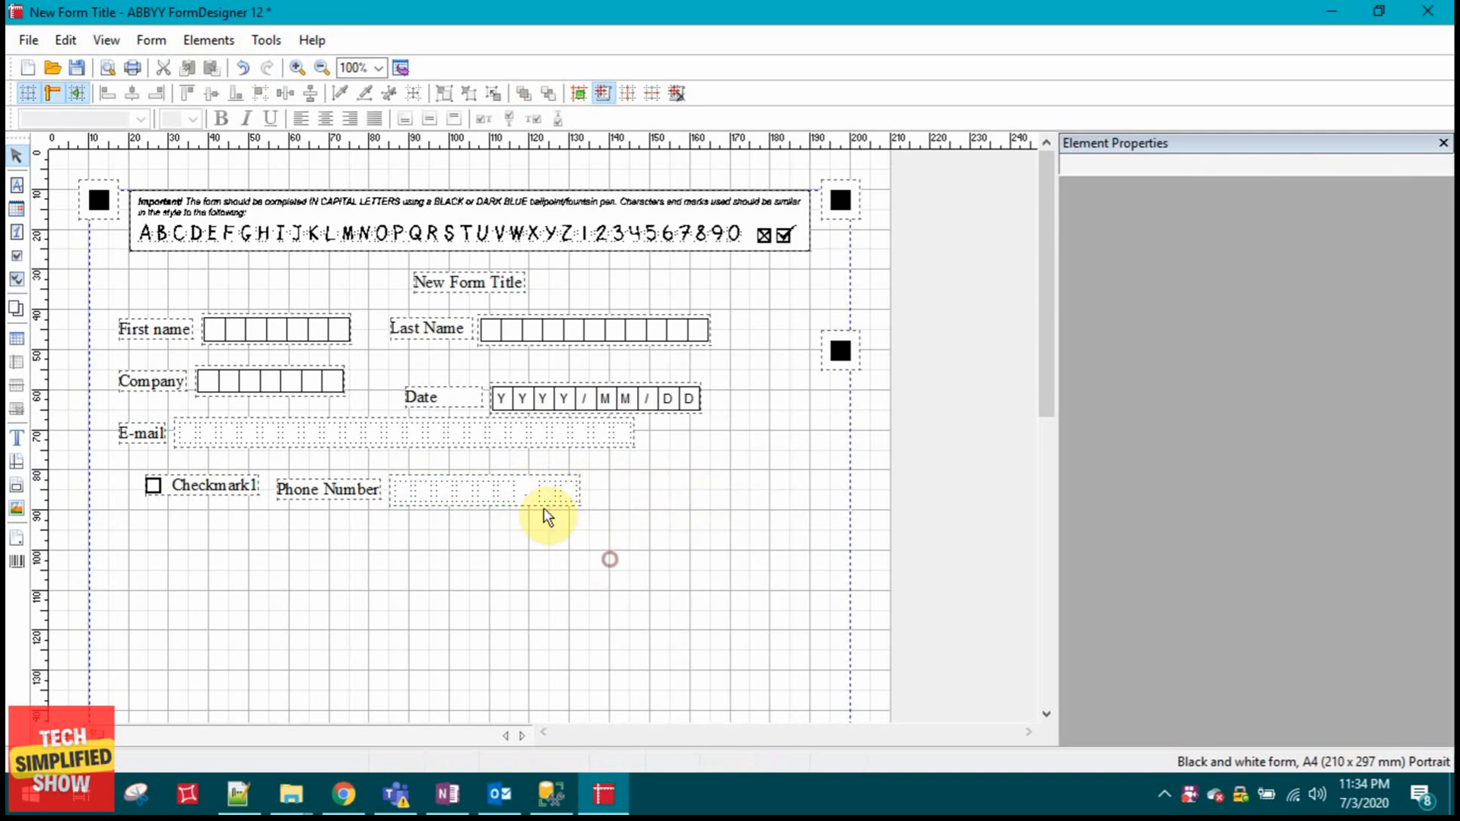
{"action": "left_click", "coordinate": [505, 487]}
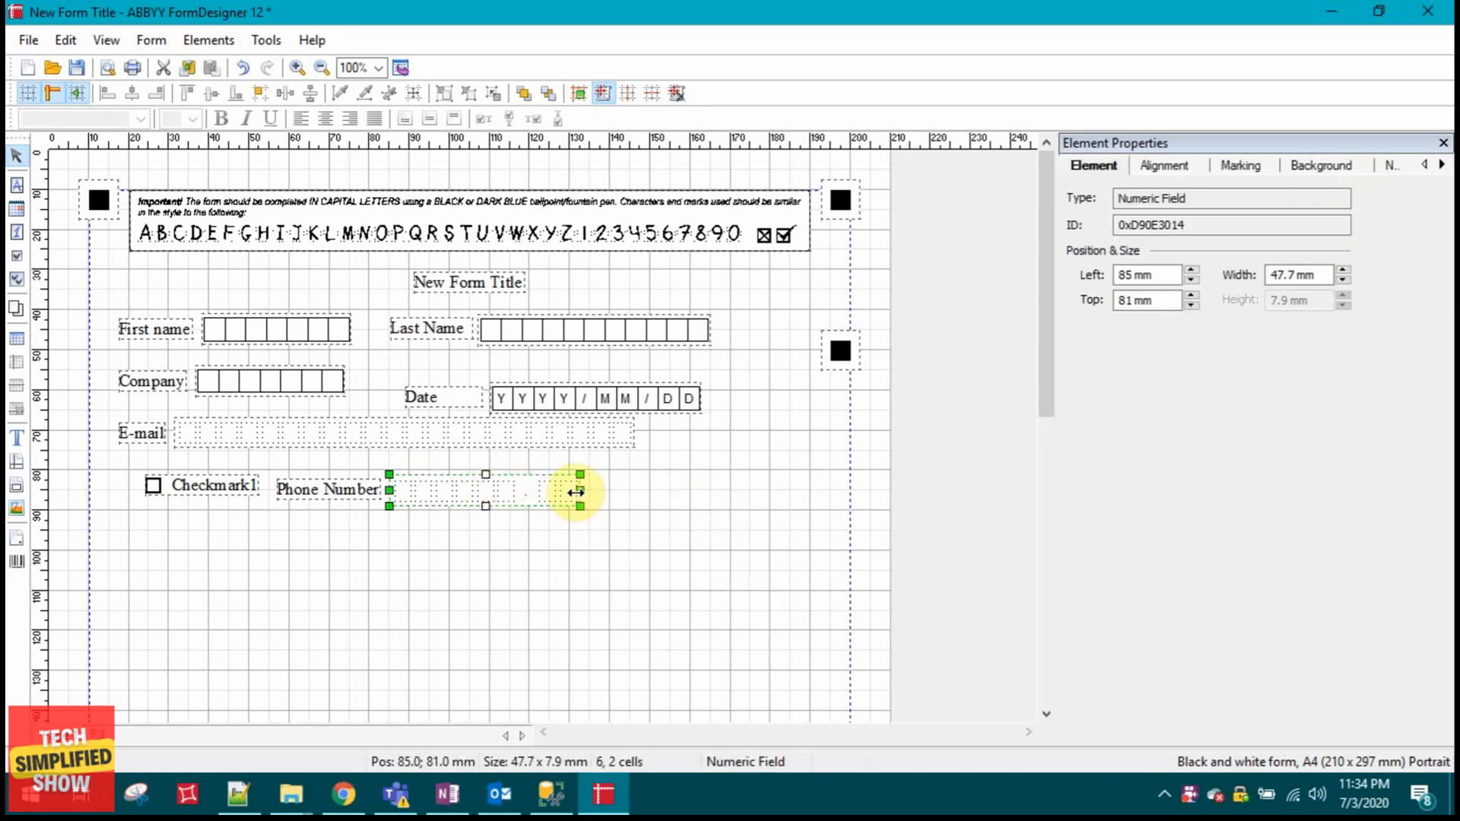
{"action": "left_click_drag", "start_coordinate": [579, 492], "coordinate": [725, 502]}
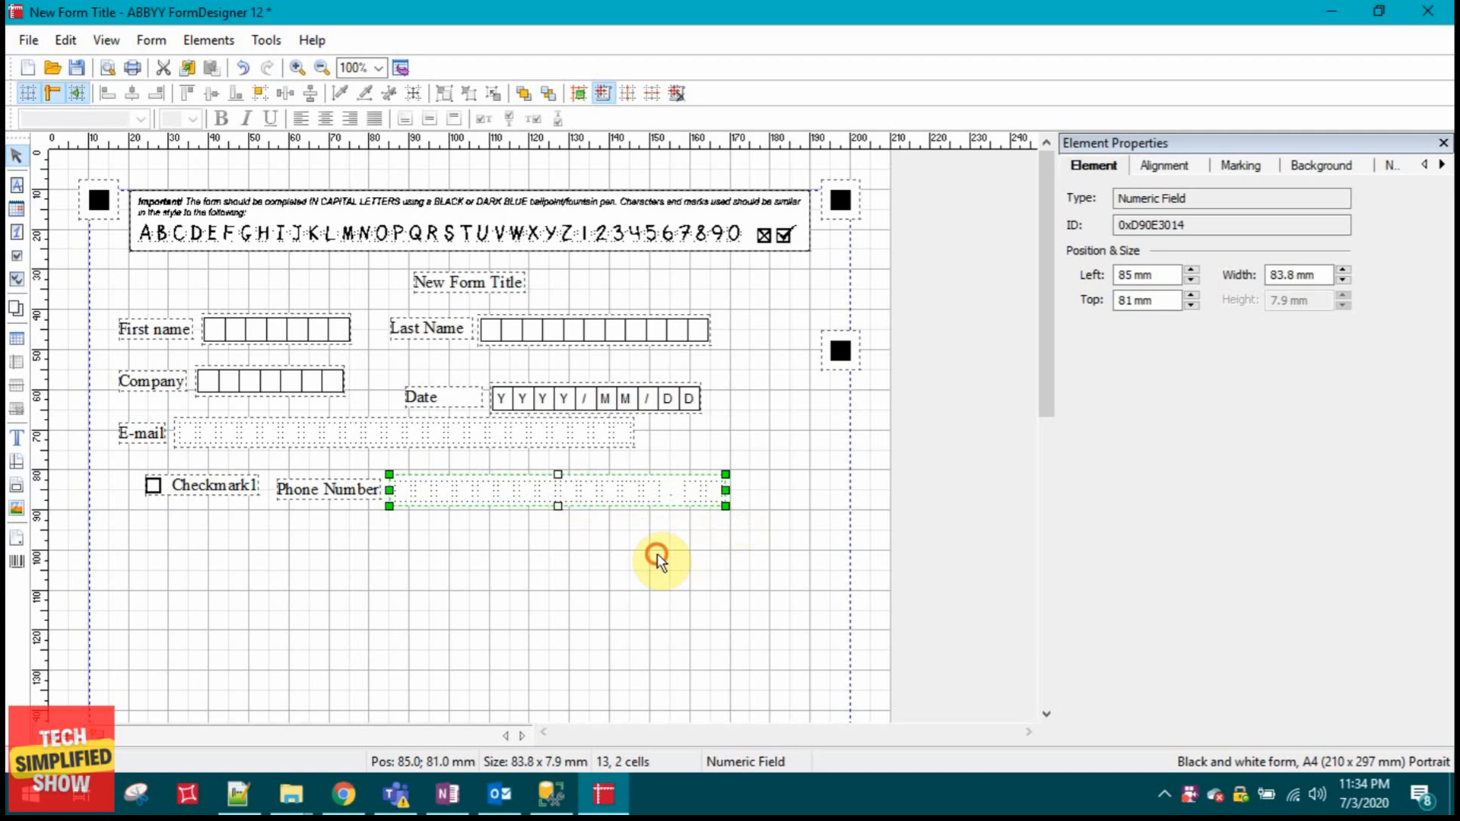
{"action": "left_click", "coordinate": [639, 559]}
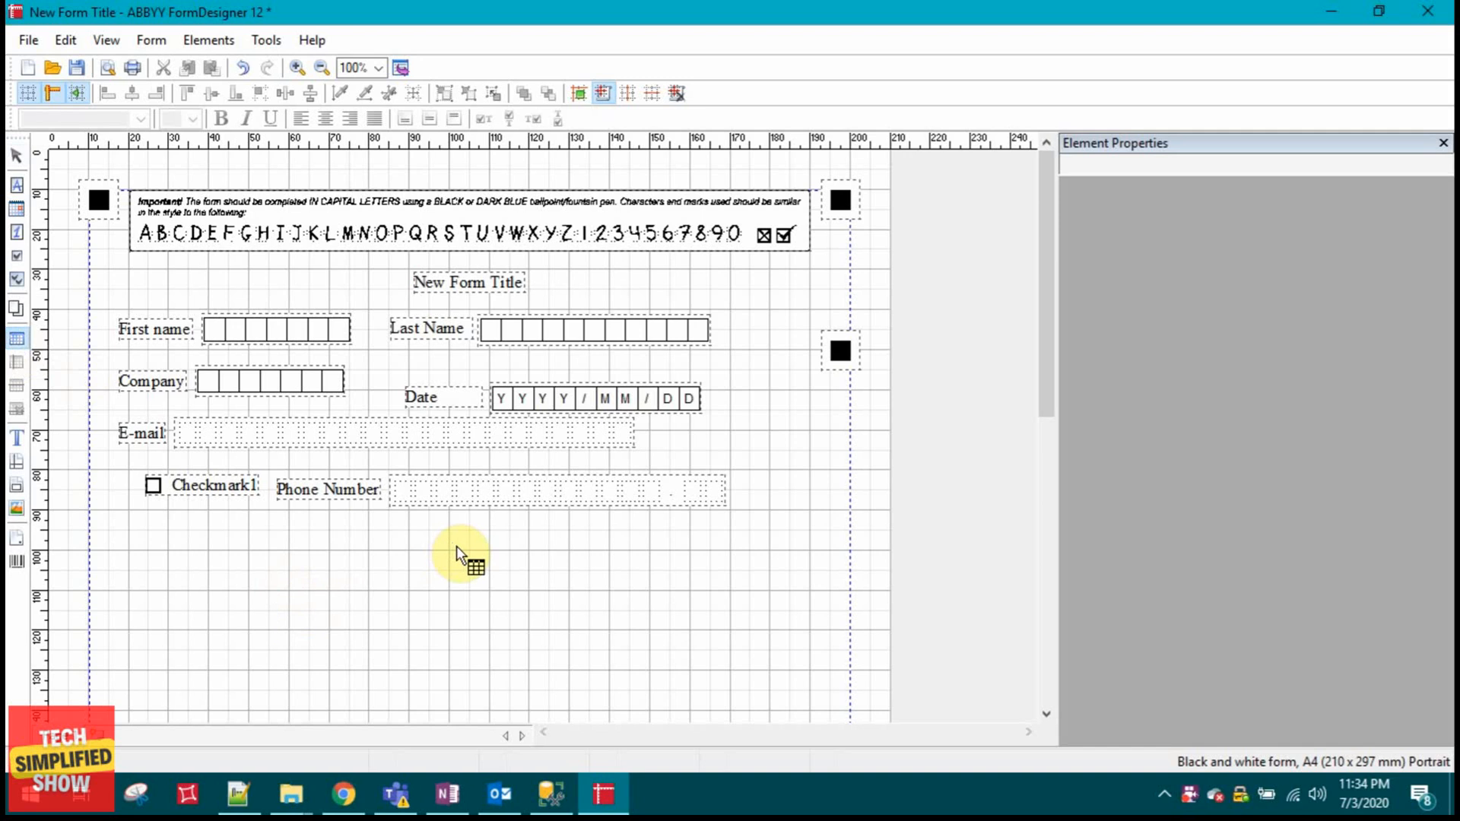
- Start a table at 33 mm left, 104 mm top, and name its two entry field columns City and Address
{"action": "left_click", "coordinate": [181, 567]}
{"action": "left_click", "coordinate": [688, 342]}
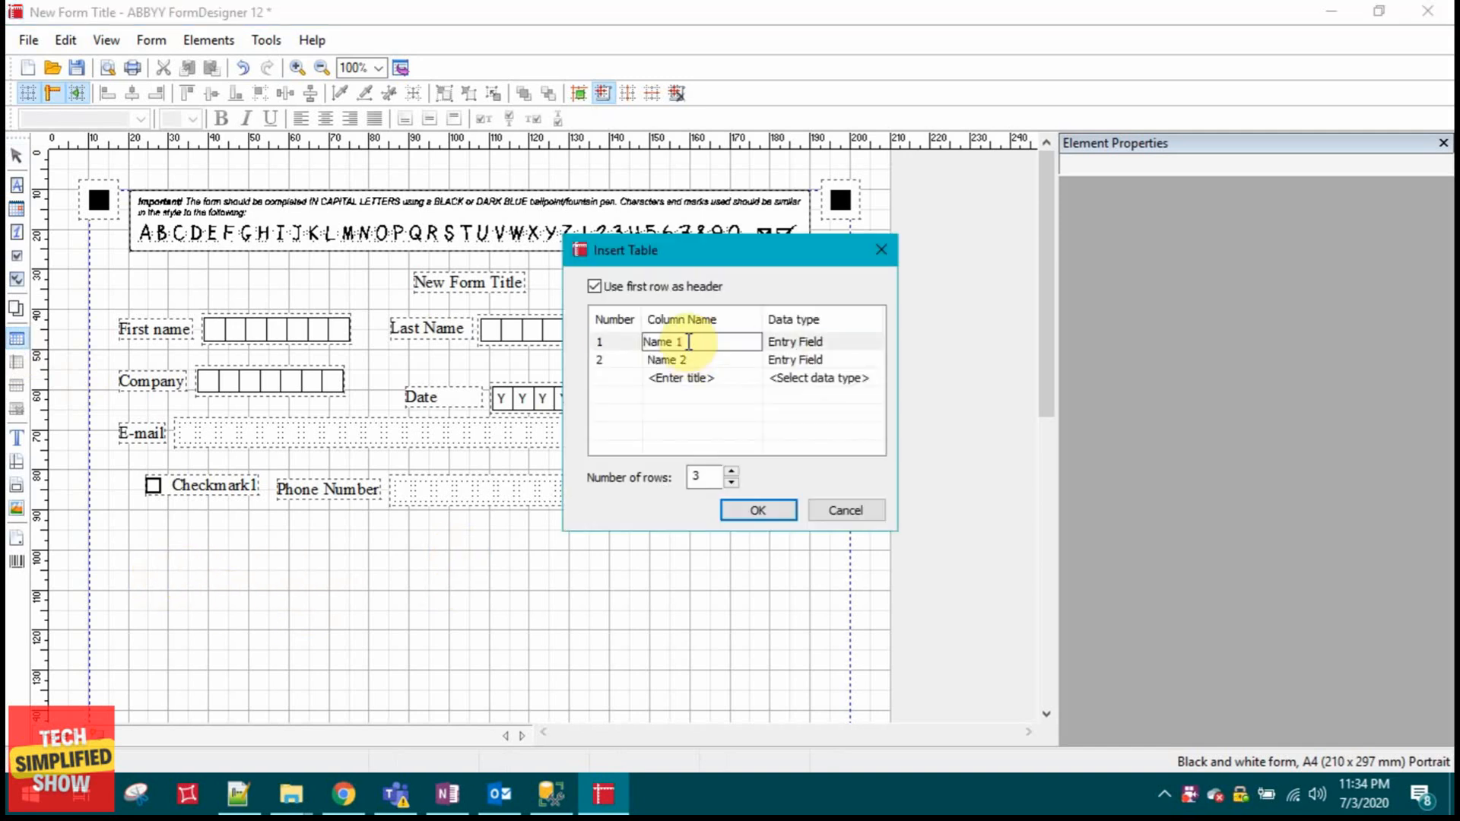
{"action": "left_click_drag", "start_coordinate": [688, 342], "coordinate": [637, 349]}
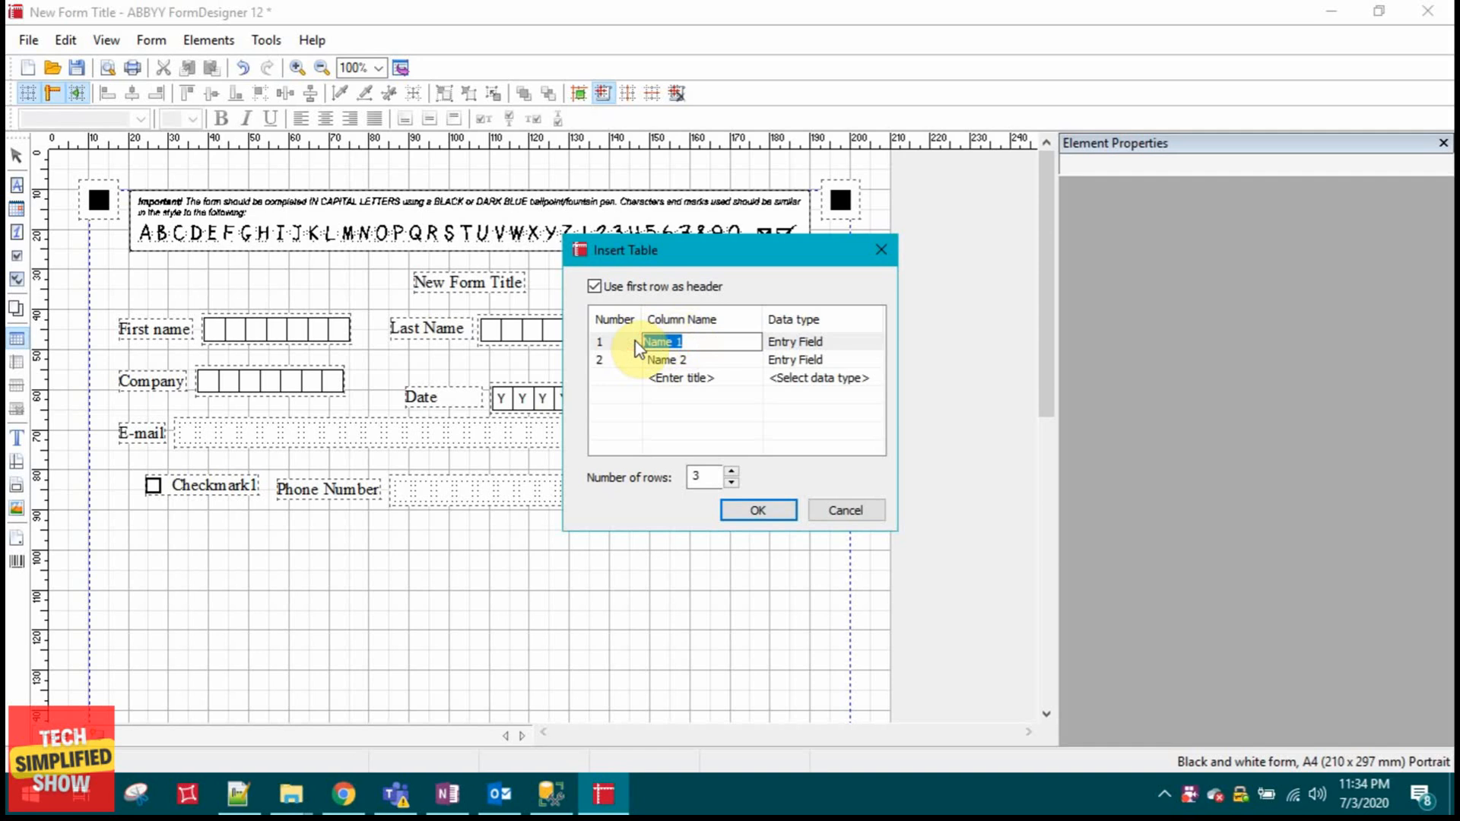
{"action": "type", "text": "City"}
{"action": "left_click", "coordinate": [700, 362]}
{"action": "left_click", "coordinate": [705, 357]}
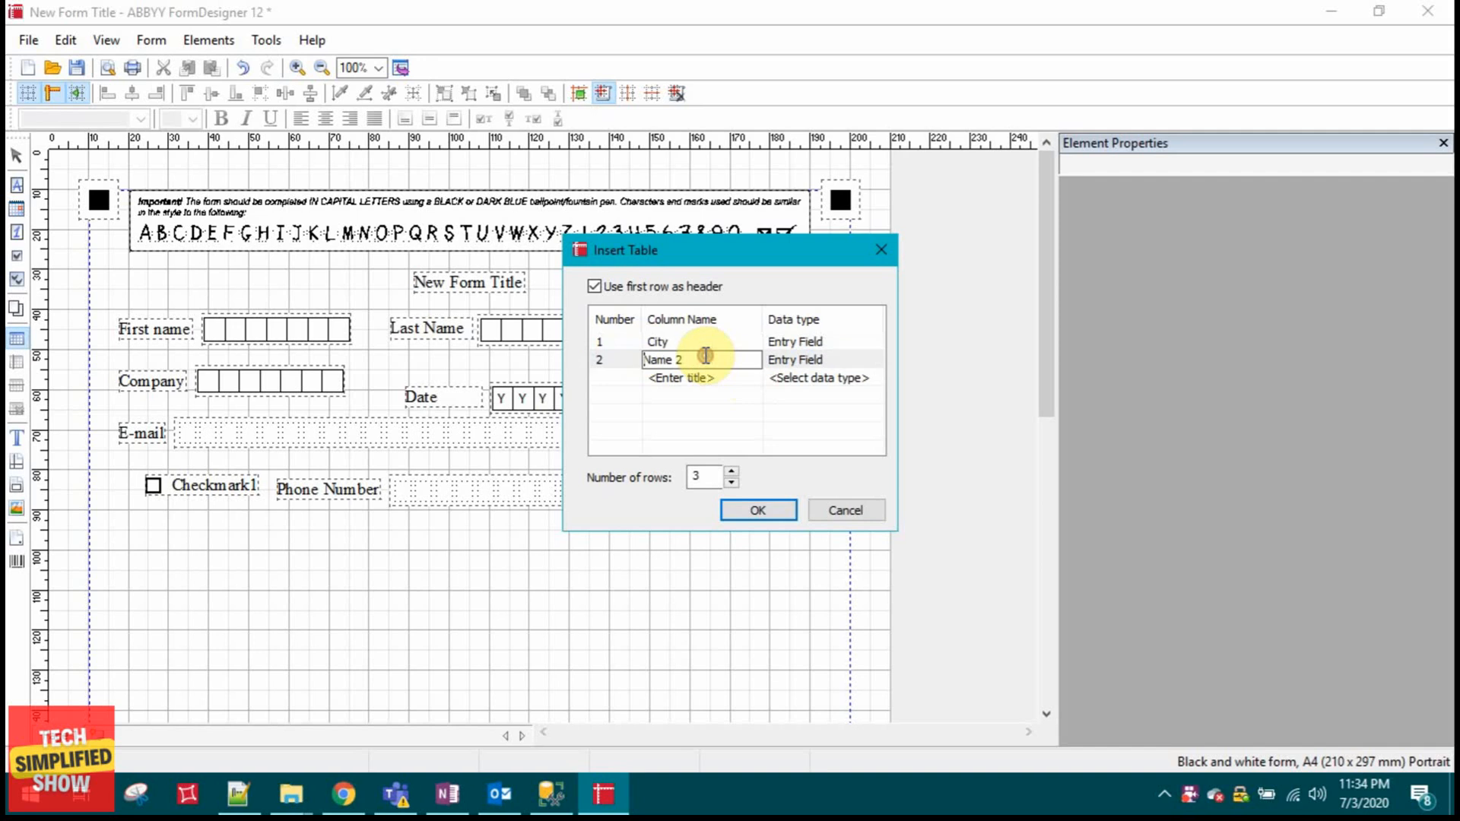
{"action": "left_click_drag", "start_coordinate": [700, 355], "coordinate": [659, 363]}
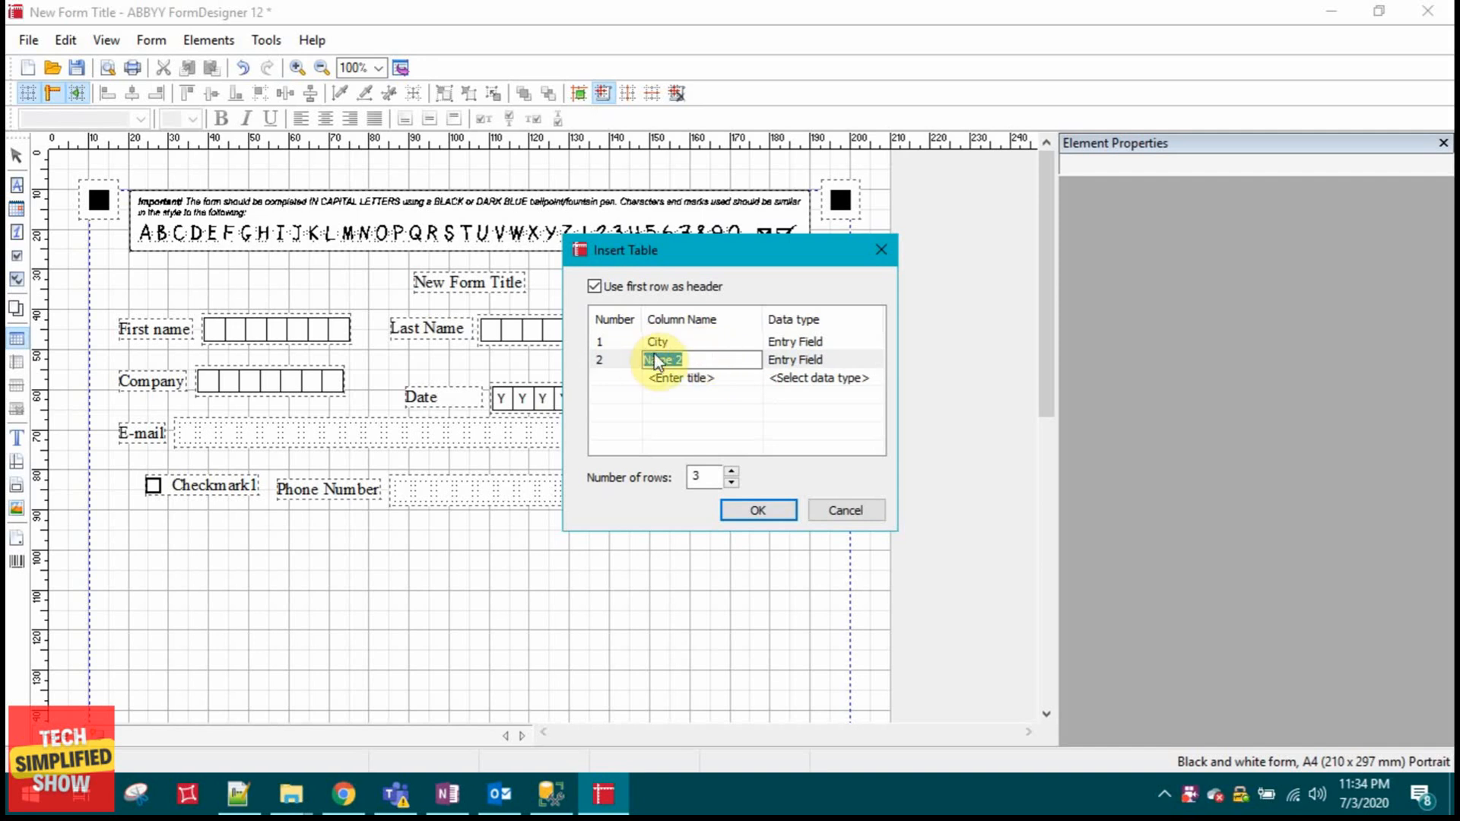
{"action": "type", "text": "Address"}
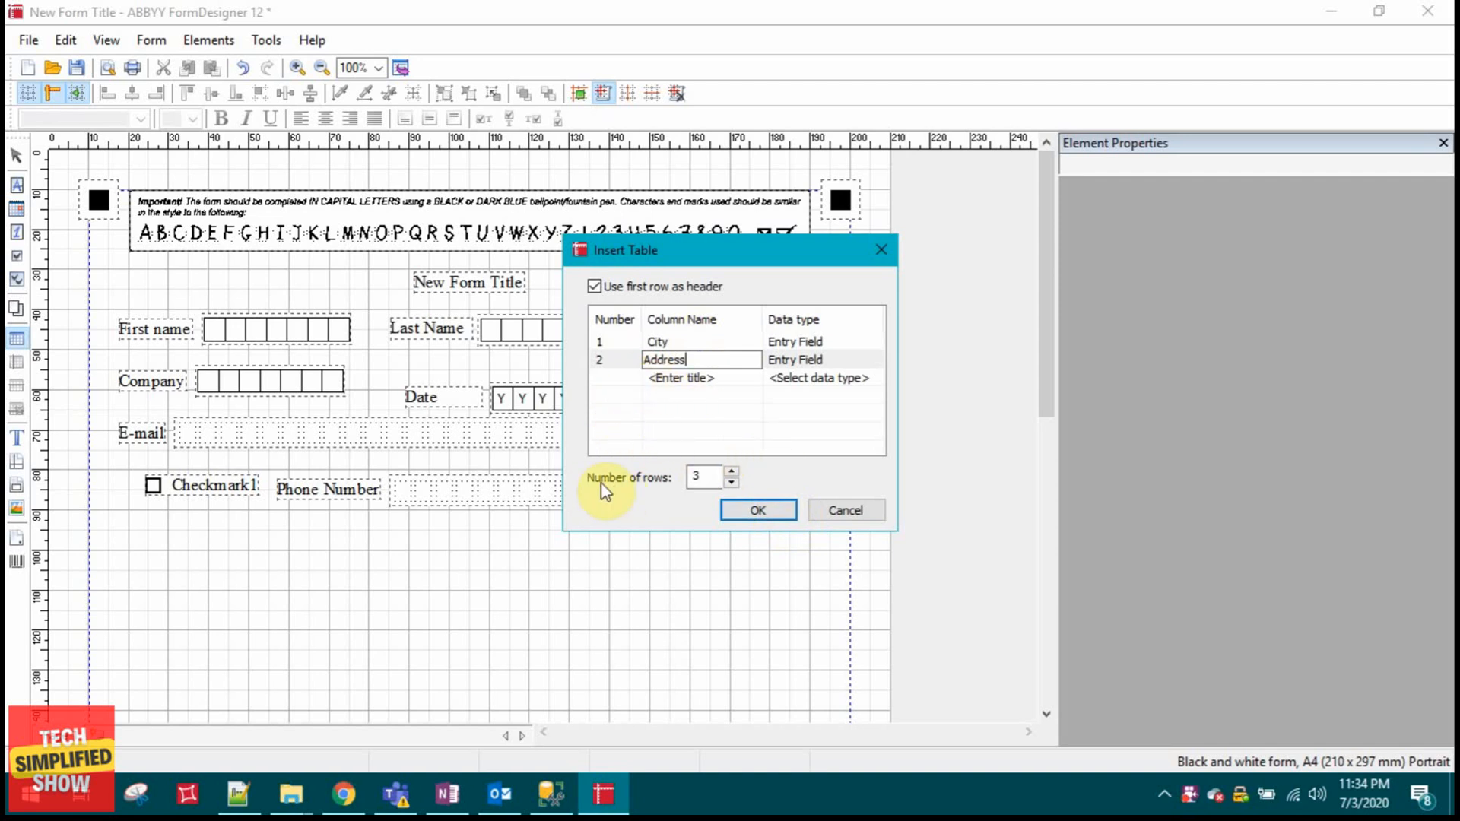
- Set the table's number of rows to 4 and insert it with the first row as header
{"action": "left_click", "coordinate": [713, 478]}
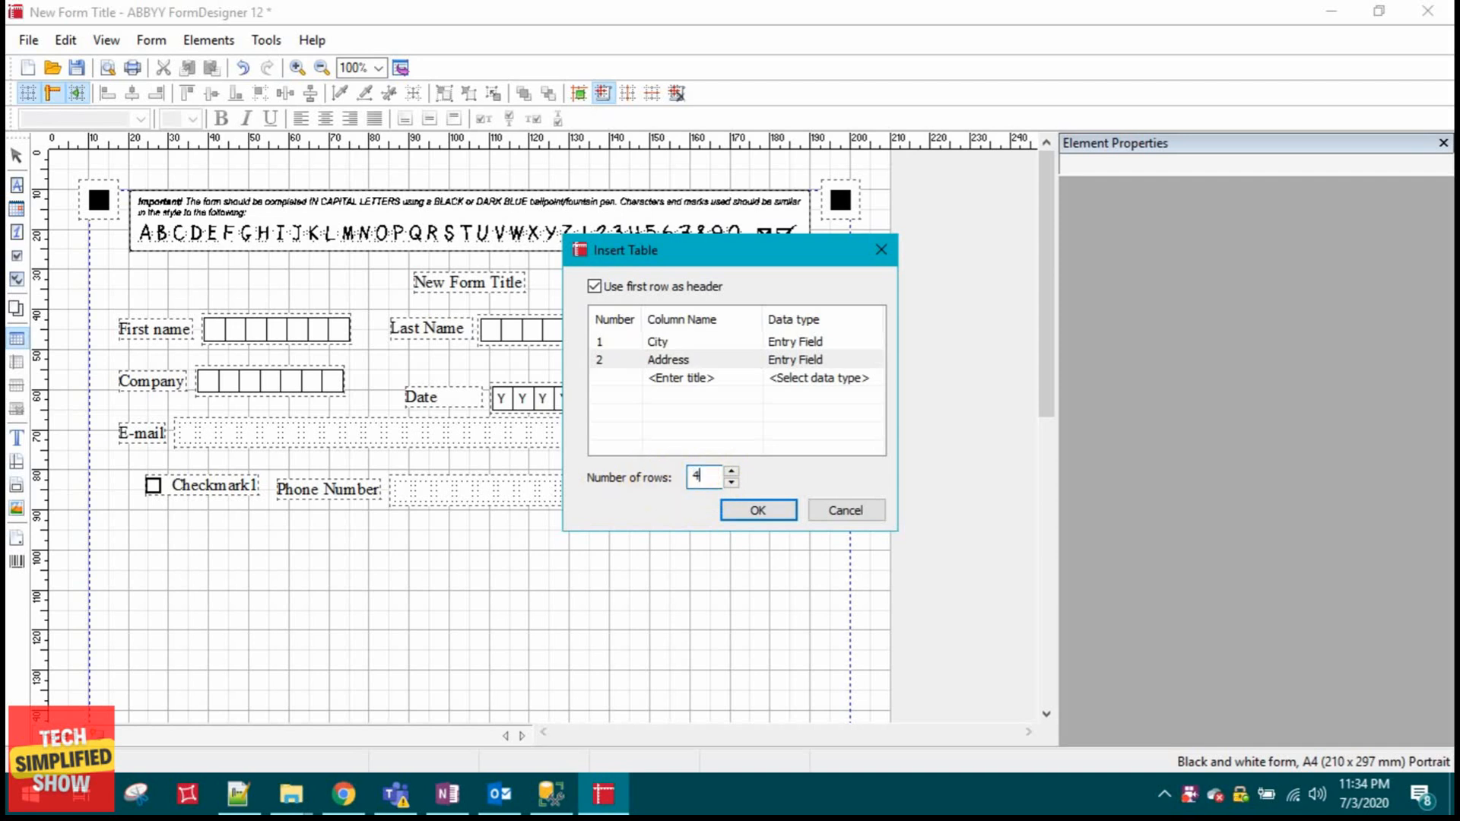
{"action": "type", "text": "4"}
{"action": "left_click", "coordinate": [768, 511]}
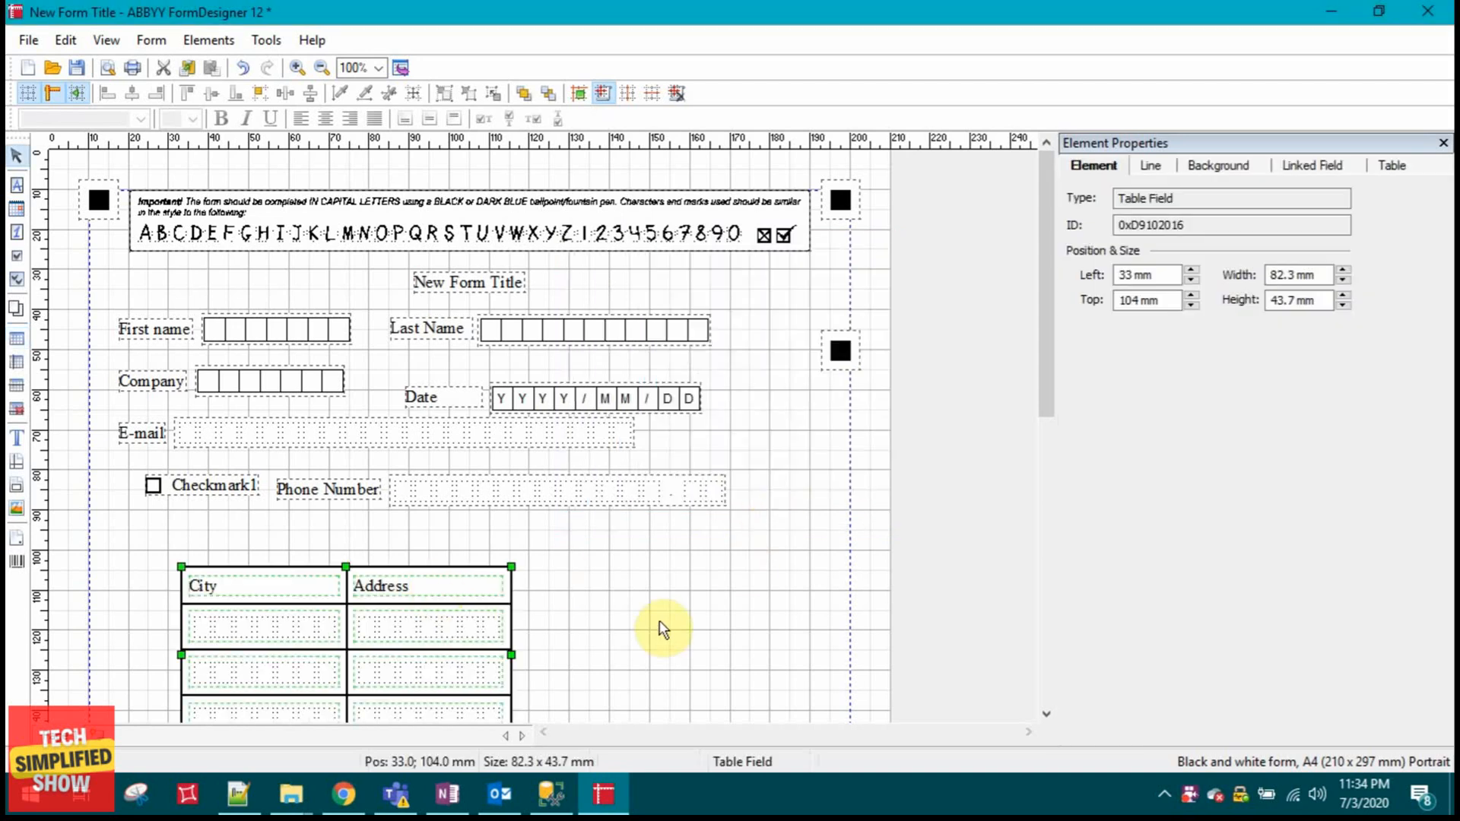
{"action": "scroll", "coordinate": [662, 629], "scroll_direction": "down", "scroll_amount": 2}
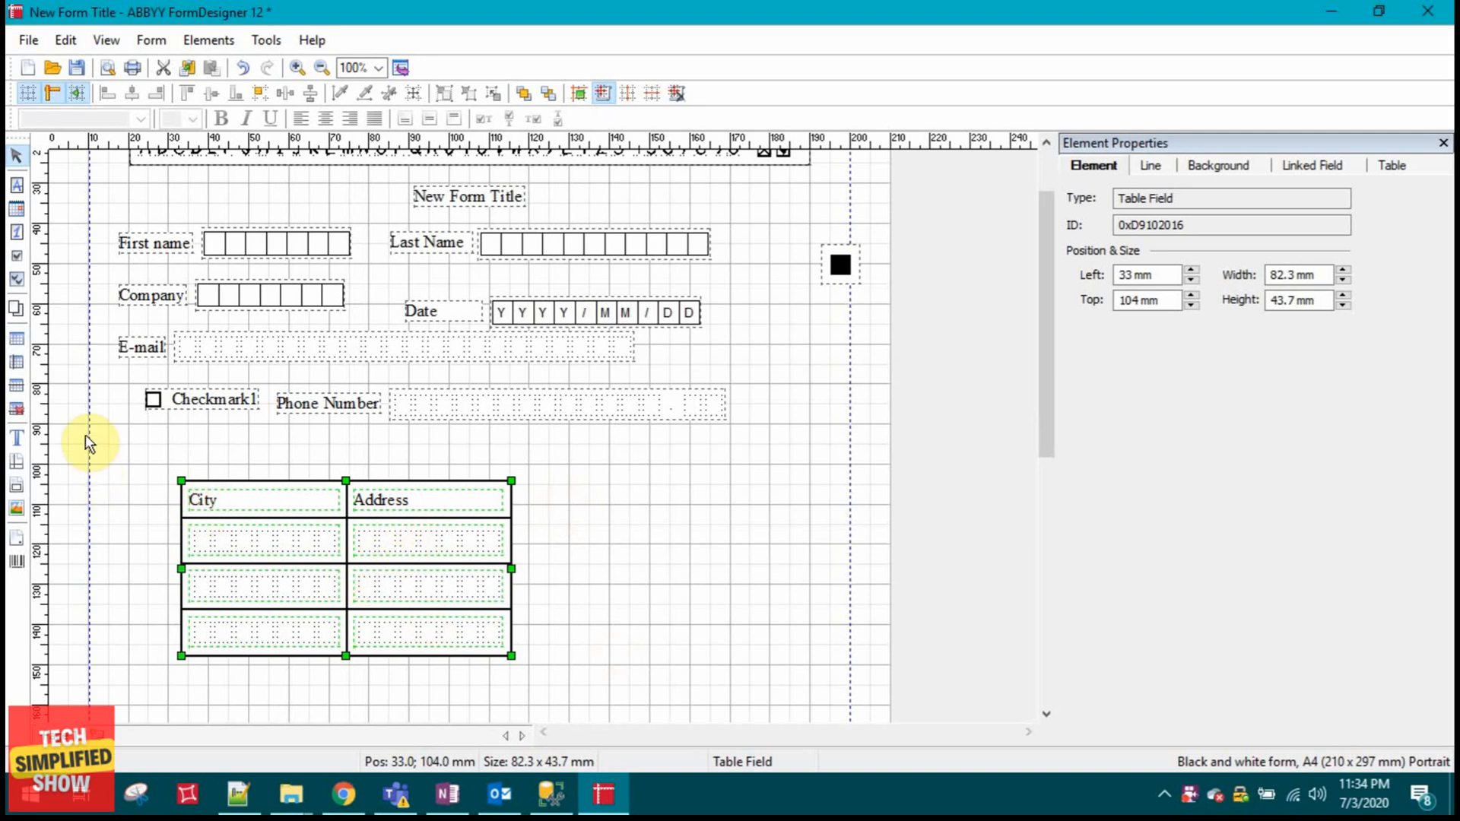
- Place a barcode identifier beside the City and Address table at 144 mm left, 119 mm top
{"action": "left_click", "coordinate": [17, 563]}
{"action": "left_click", "coordinate": [626, 541]}
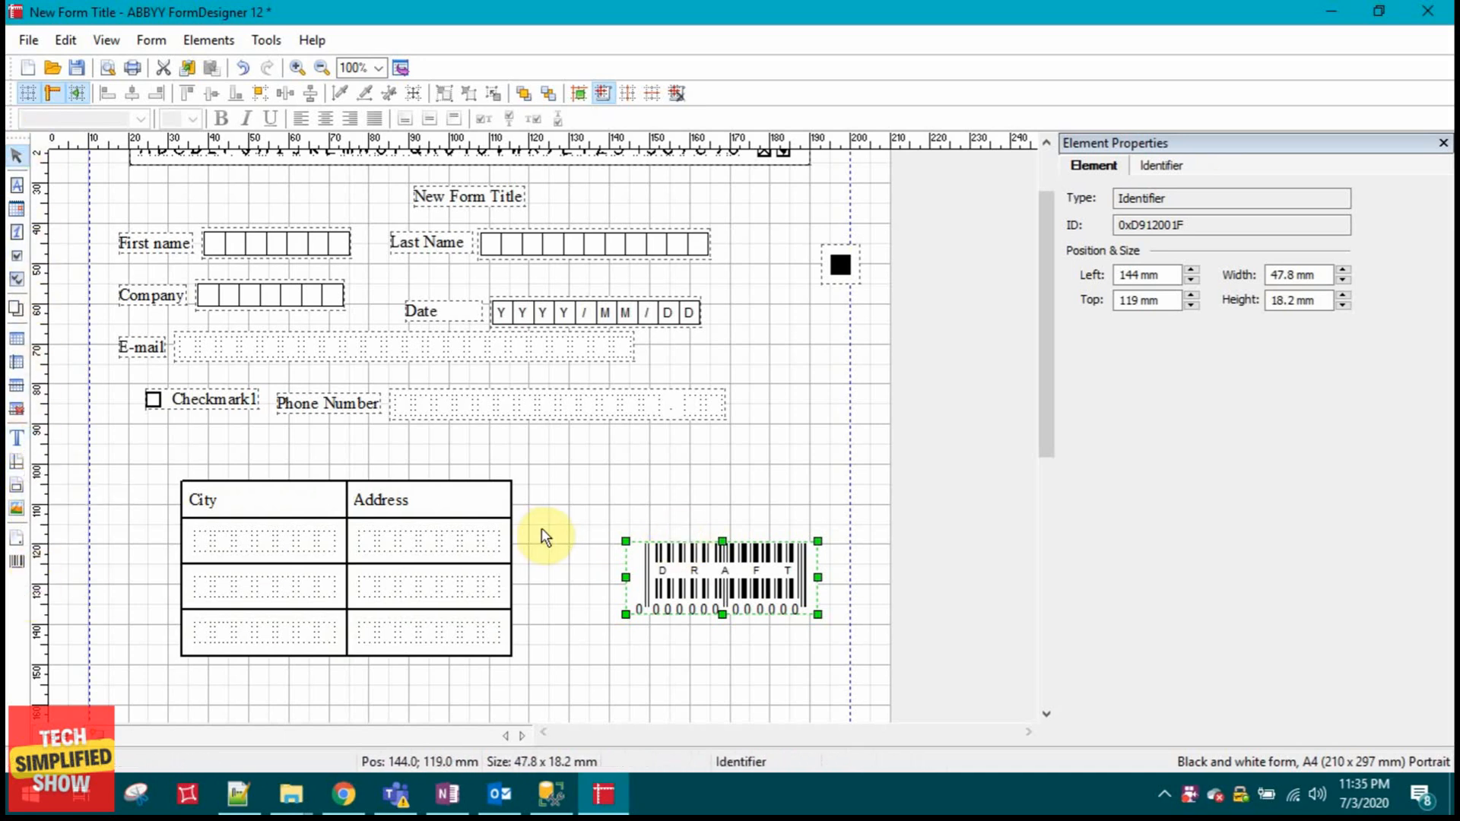
{"action": "scroll", "coordinate": [580, 528], "scroll_direction": "down", "scroll_amount": 5}
{"action": "scroll", "coordinate": [580, 527], "scroll_direction": "up", "scroll_amount": 7}
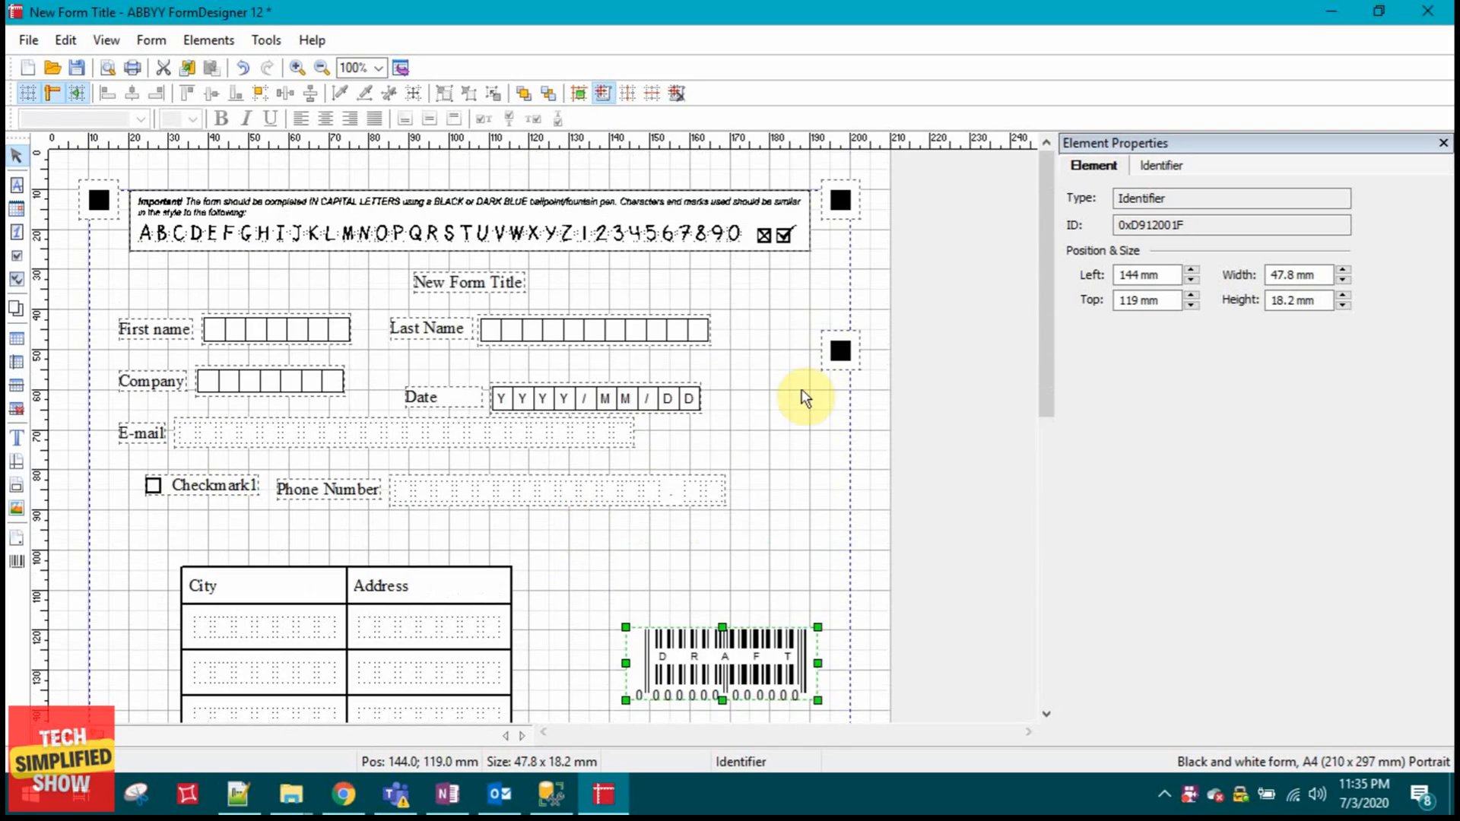
{"action": "mouse_move", "coordinate": [1048, 326]}
{"action": "left_mouse_down"}
{"action": "mouse_move", "coordinate": [1043, 653]}
{"action": "mouse_move", "coordinate": [1048, 306]}
{"action": "left_mouse_up"}
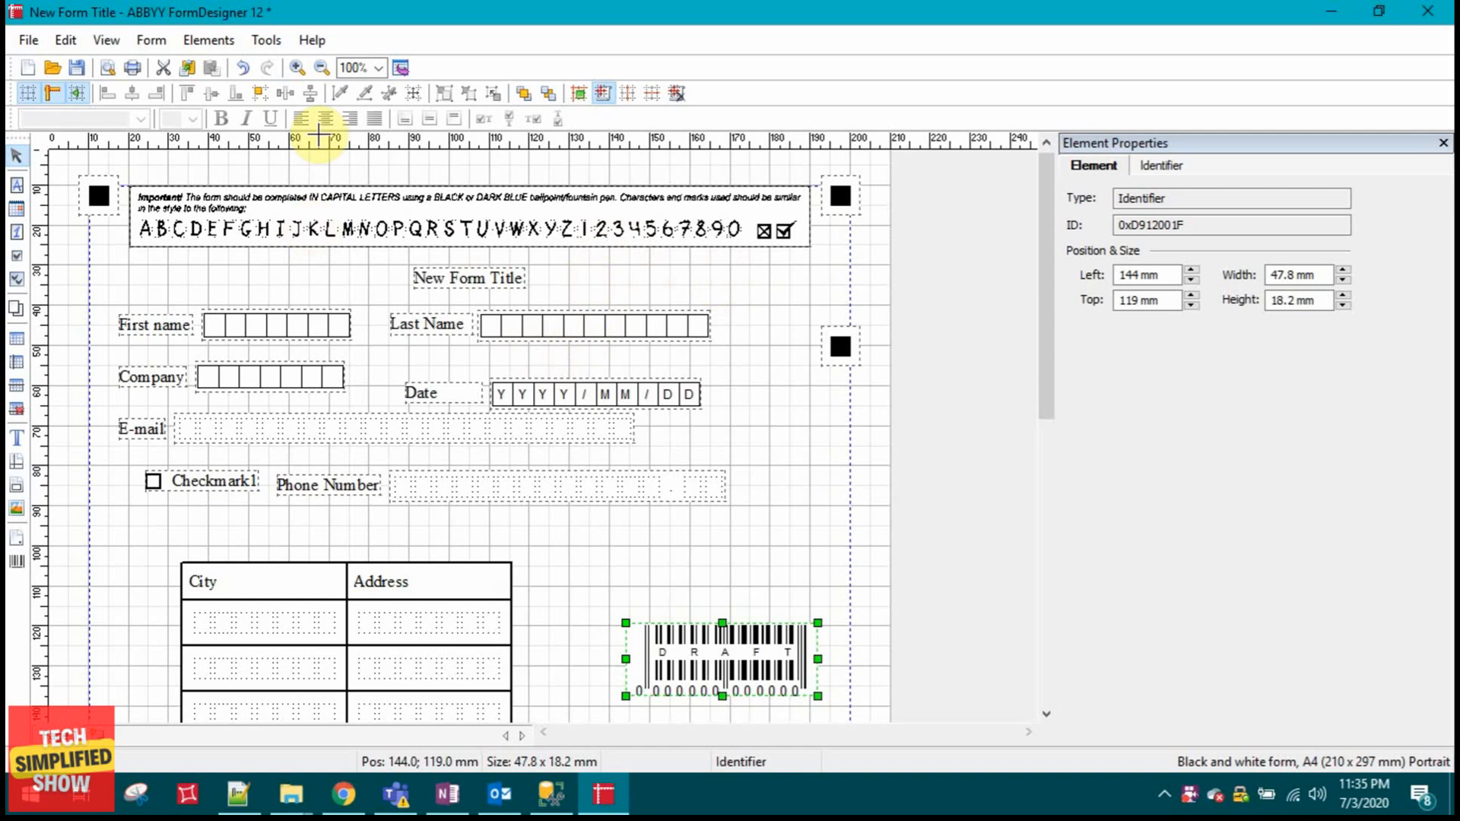
- Save the form in the Udemy folder as a form definition file named FirstForm_1
{"action": "left_click", "coordinate": [77, 68]}
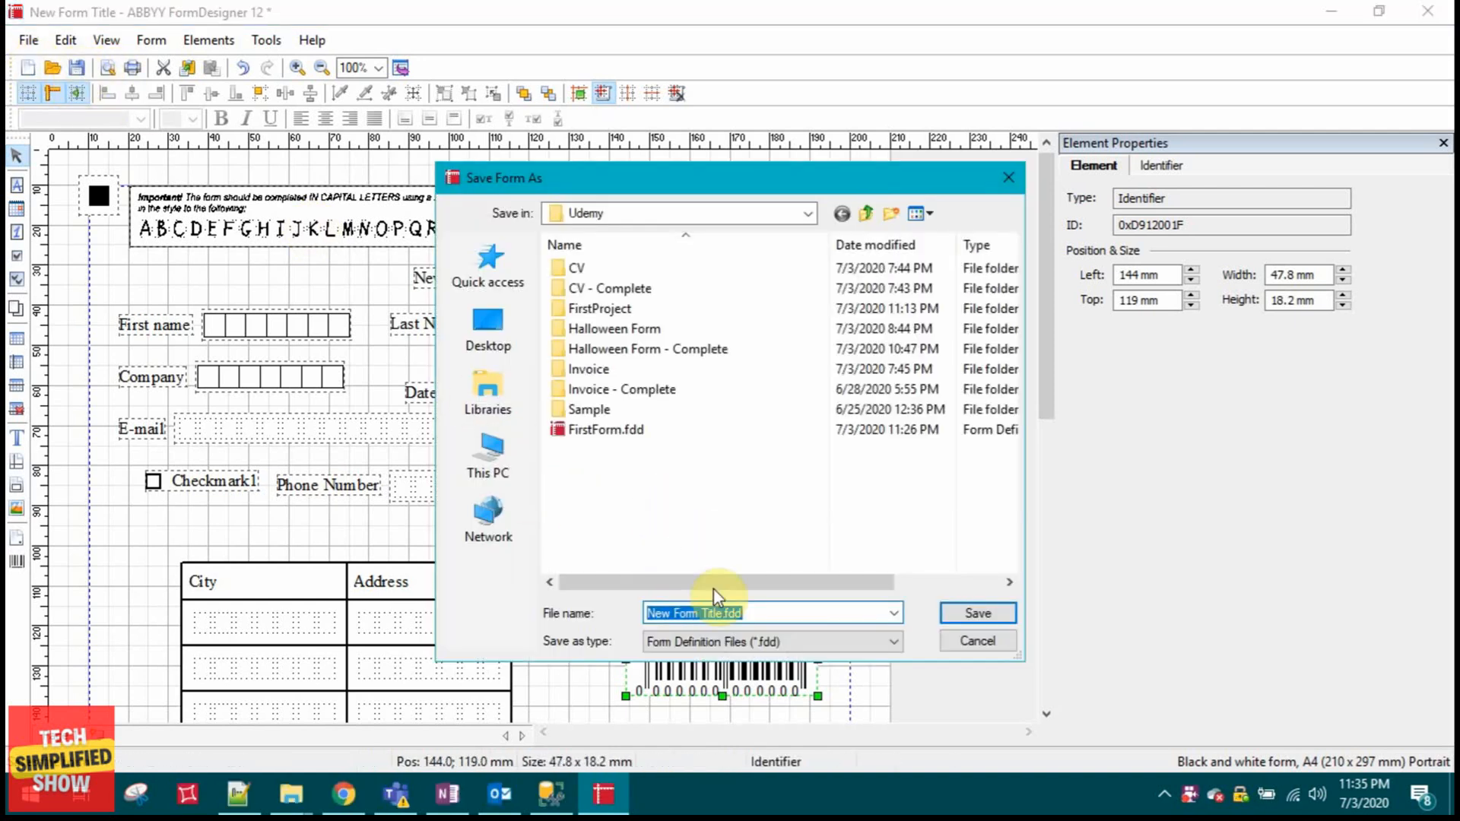
{"action": "left_click", "coordinate": [746, 612]}
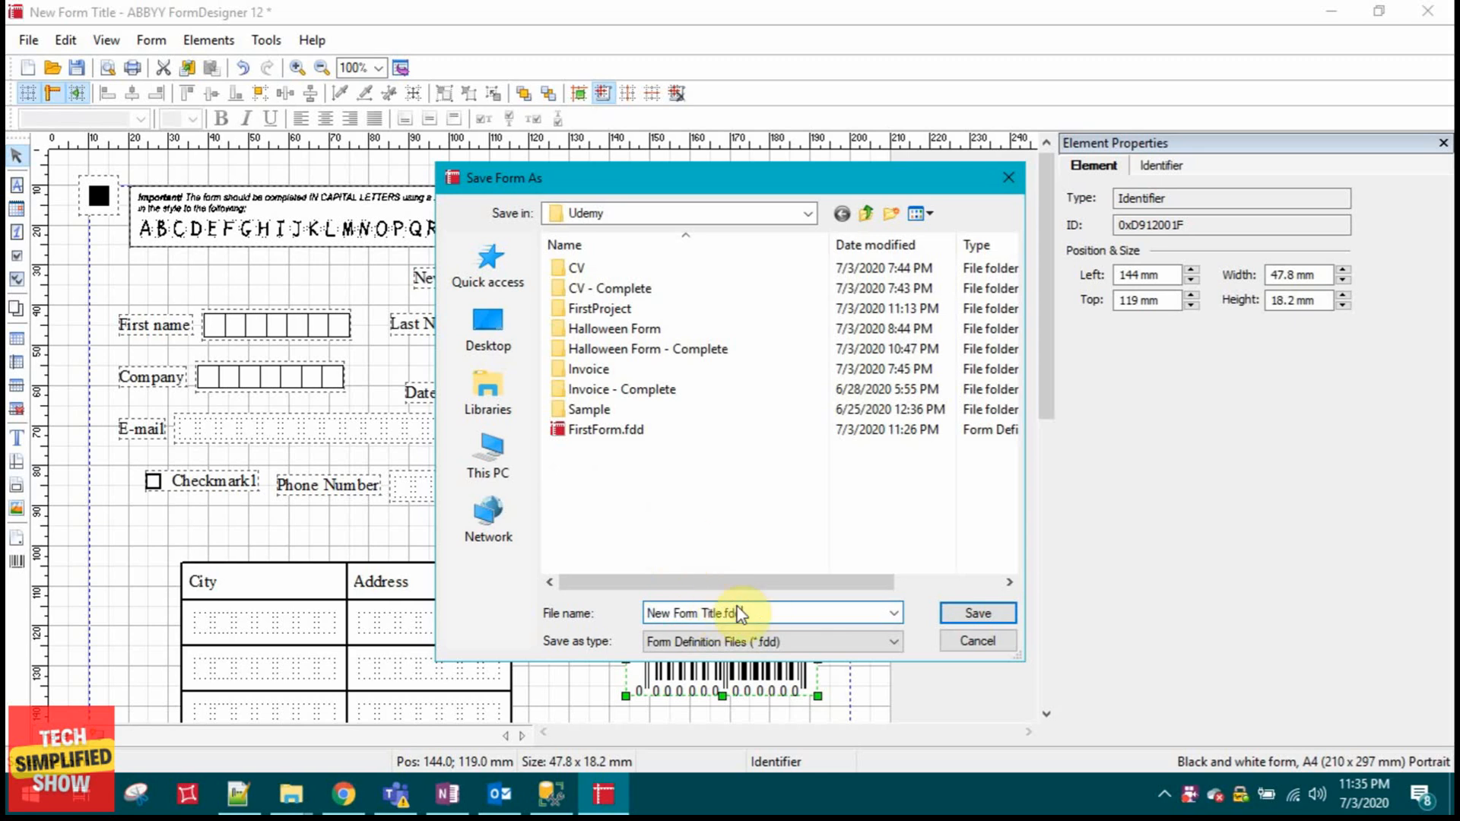
{"action": "left_click_drag", "start_coordinate": [759, 612], "coordinate": [572, 597]}
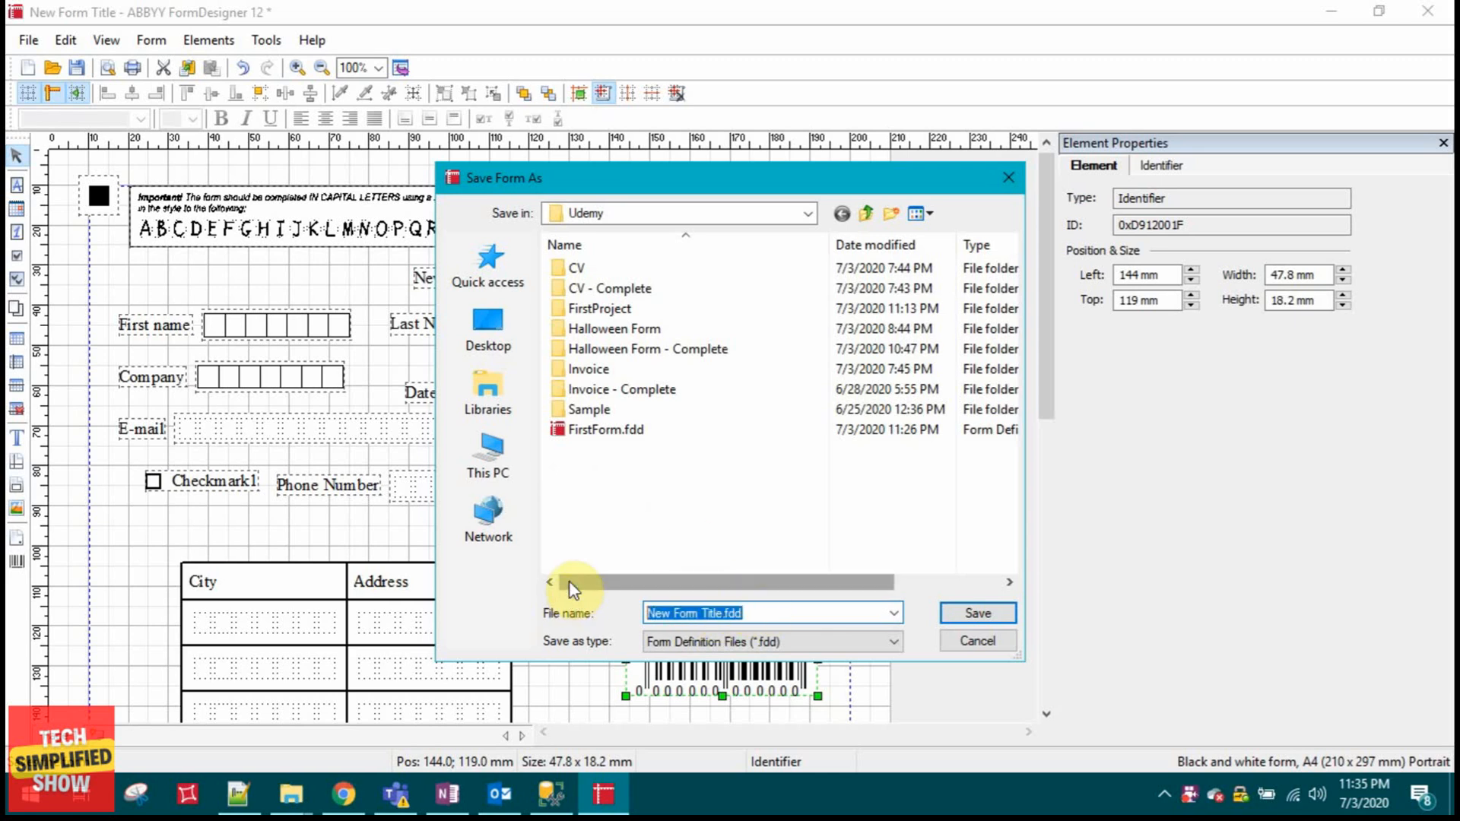
{"action": "type", "text": "FirstForm"}
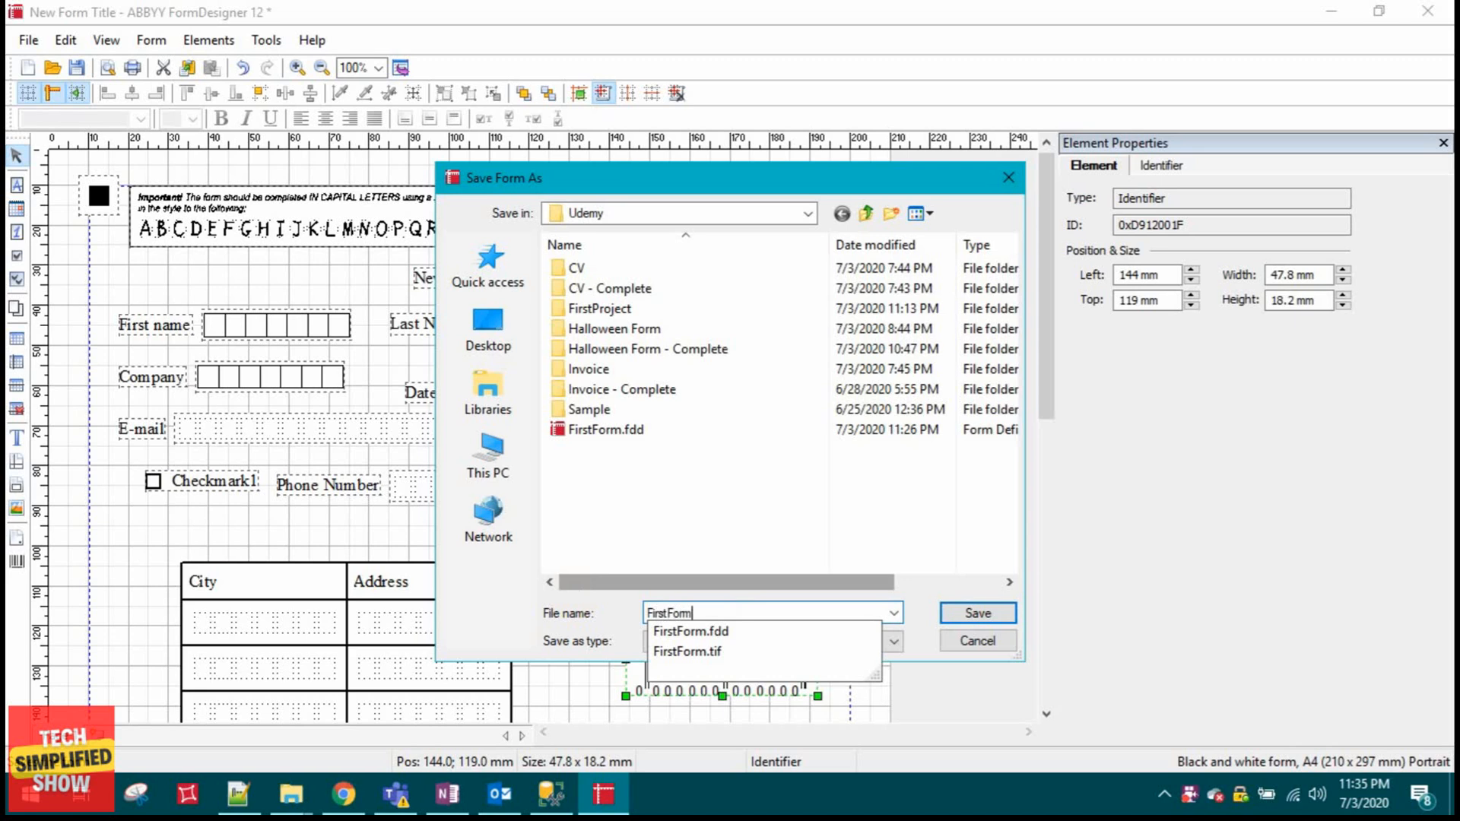
{"action": "type", "text": "_1"}
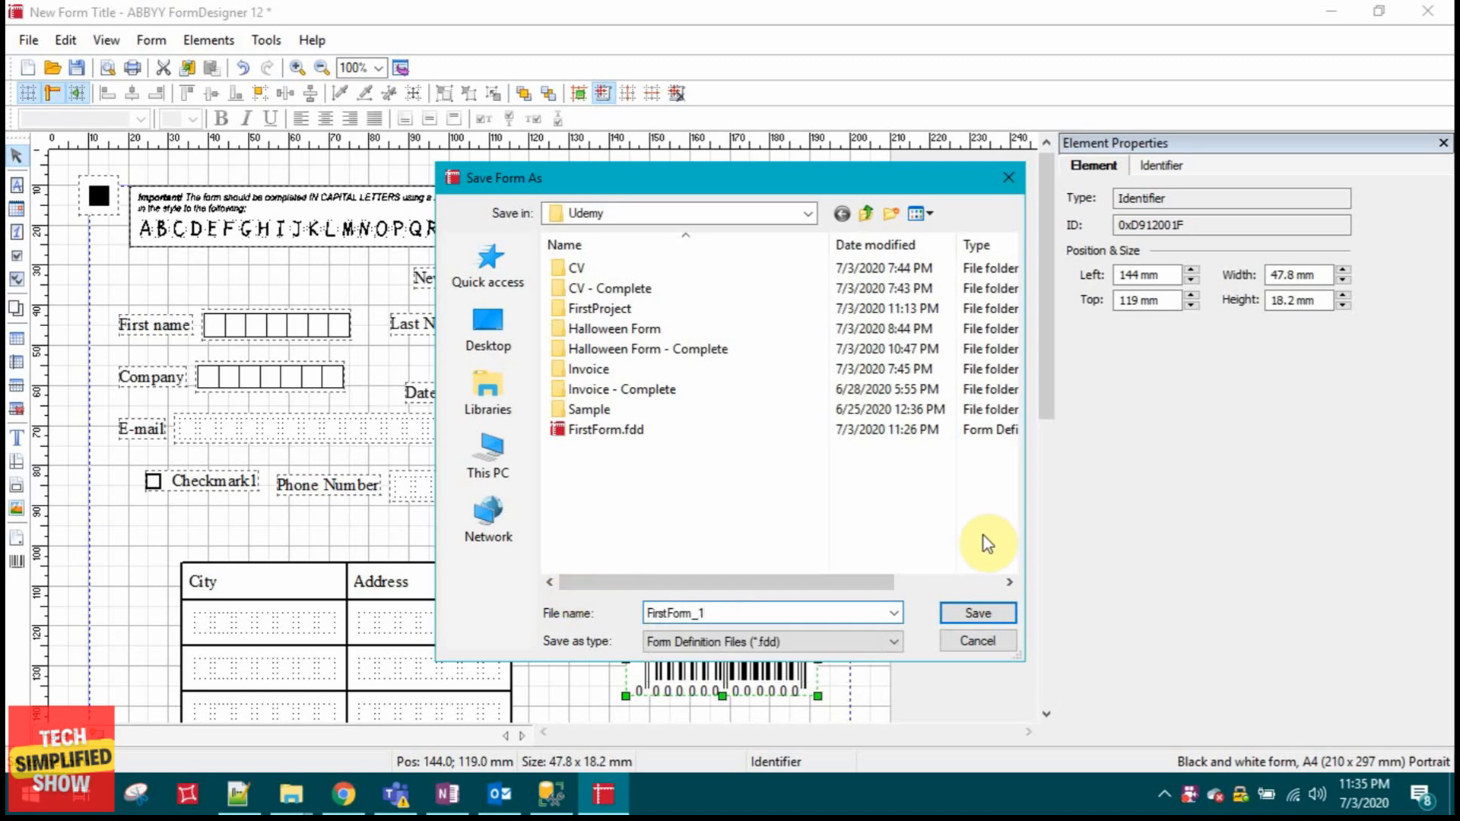
{"action": "left_click", "coordinate": [980, 617]}
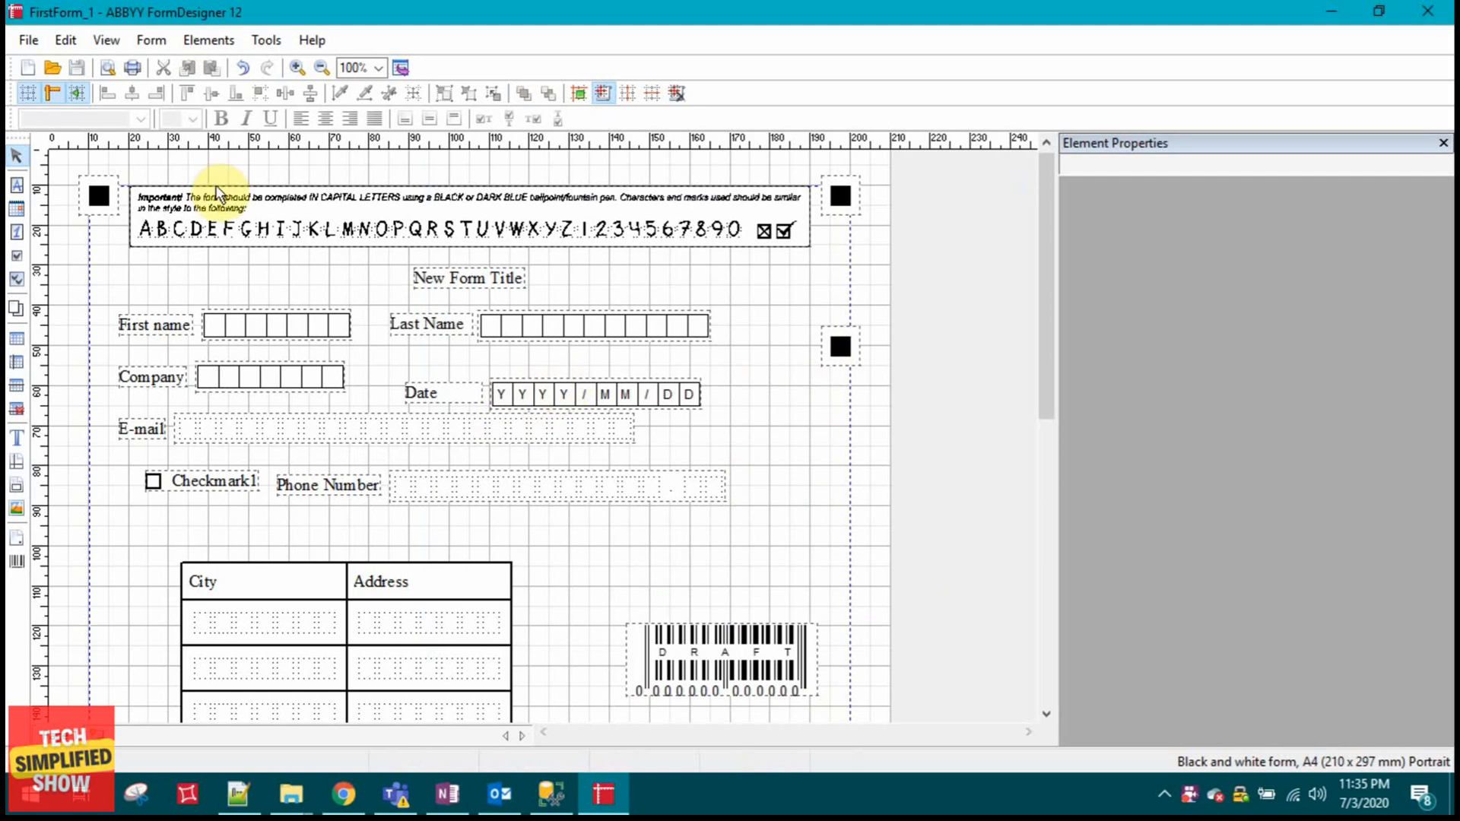
- Export the form to the Udemy folder as the black and white Group4 TIFF image FirstForm_1.tif
{"action": "left_click", "coordinate": [28, 39]}
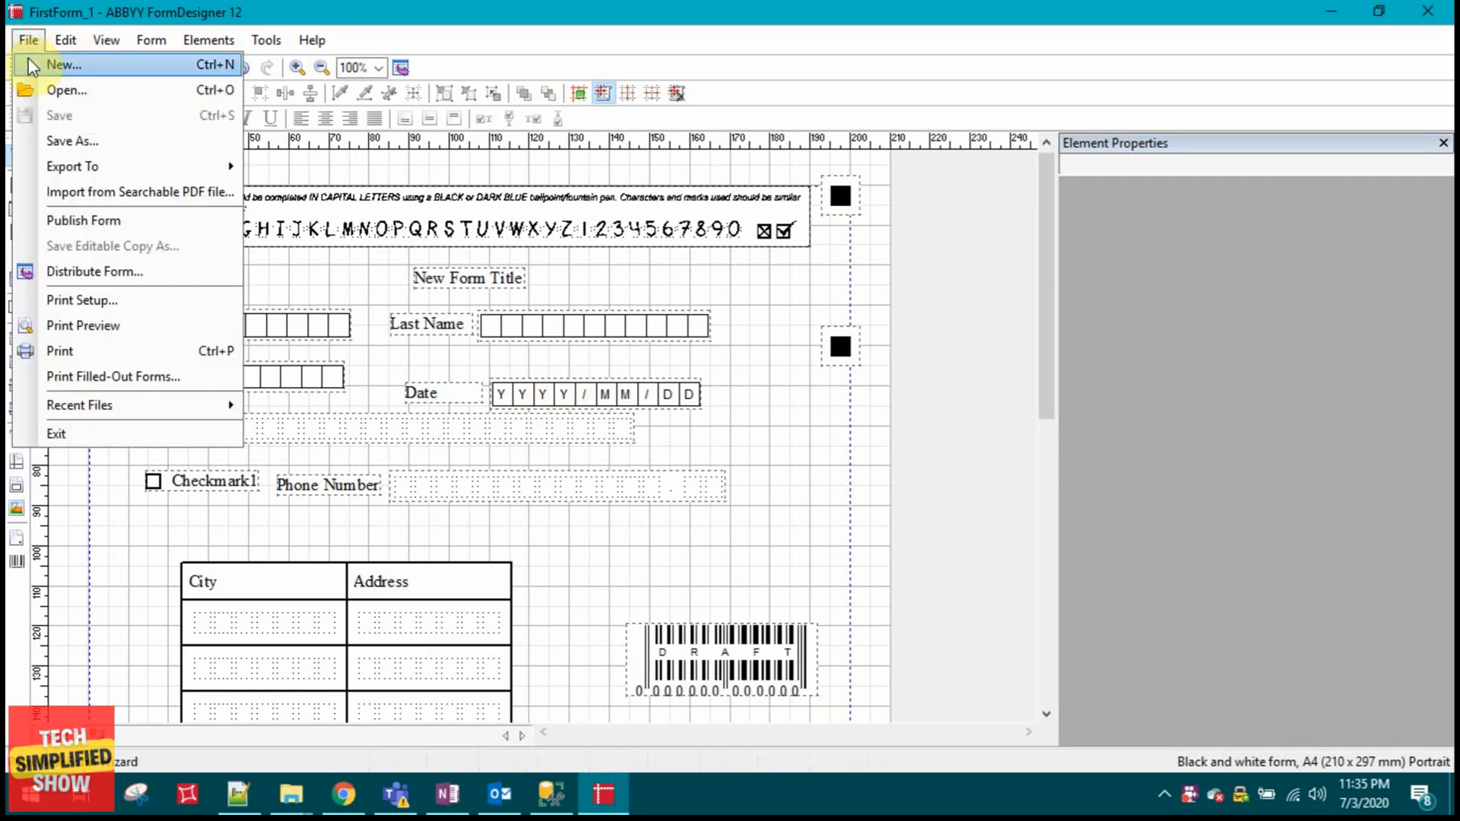
{"action": "mouse_move", "coordinate": [53, 176]}
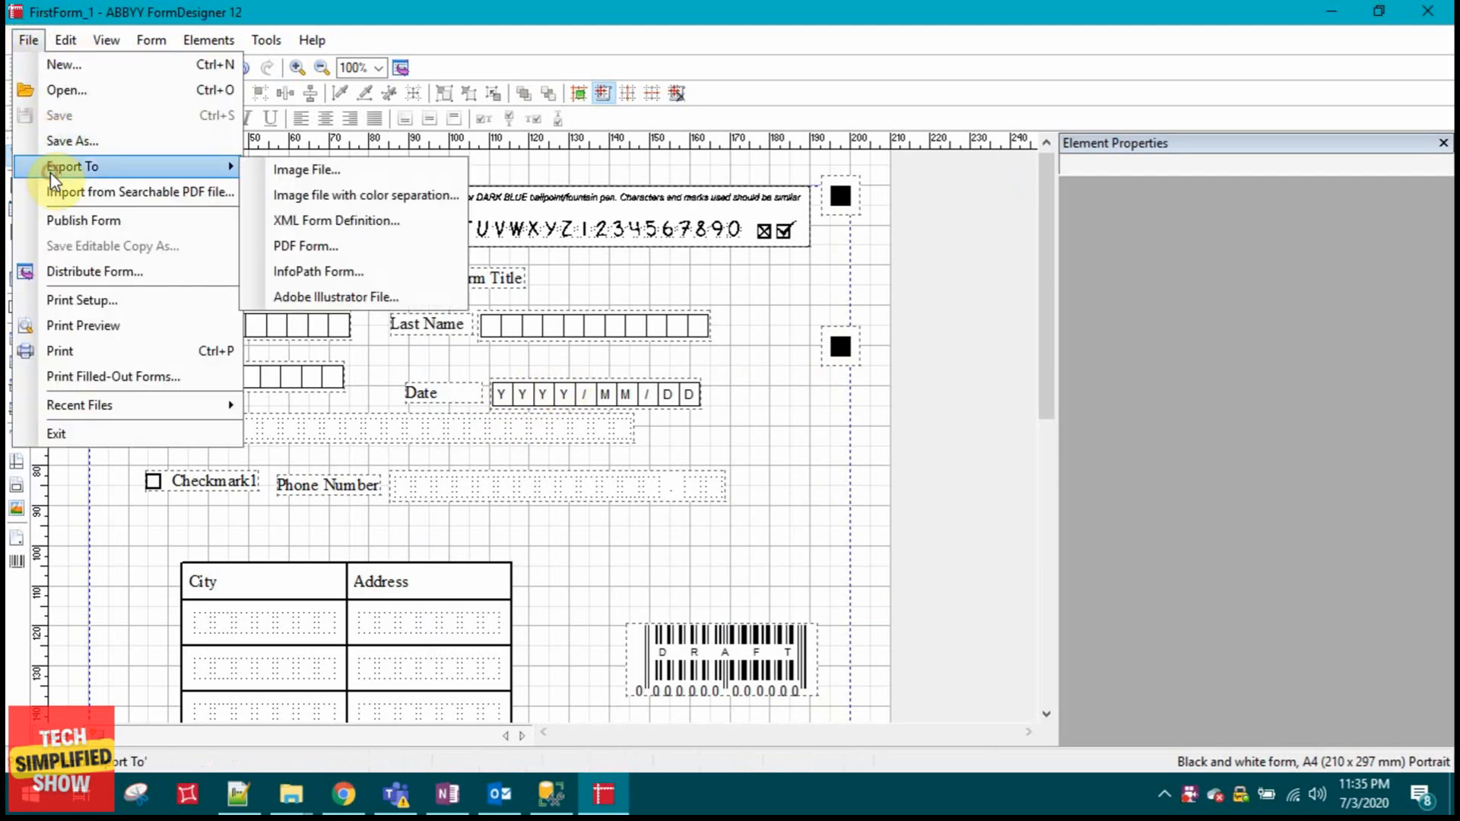
{"action": "left_click", "coordinate": [276, 172]}
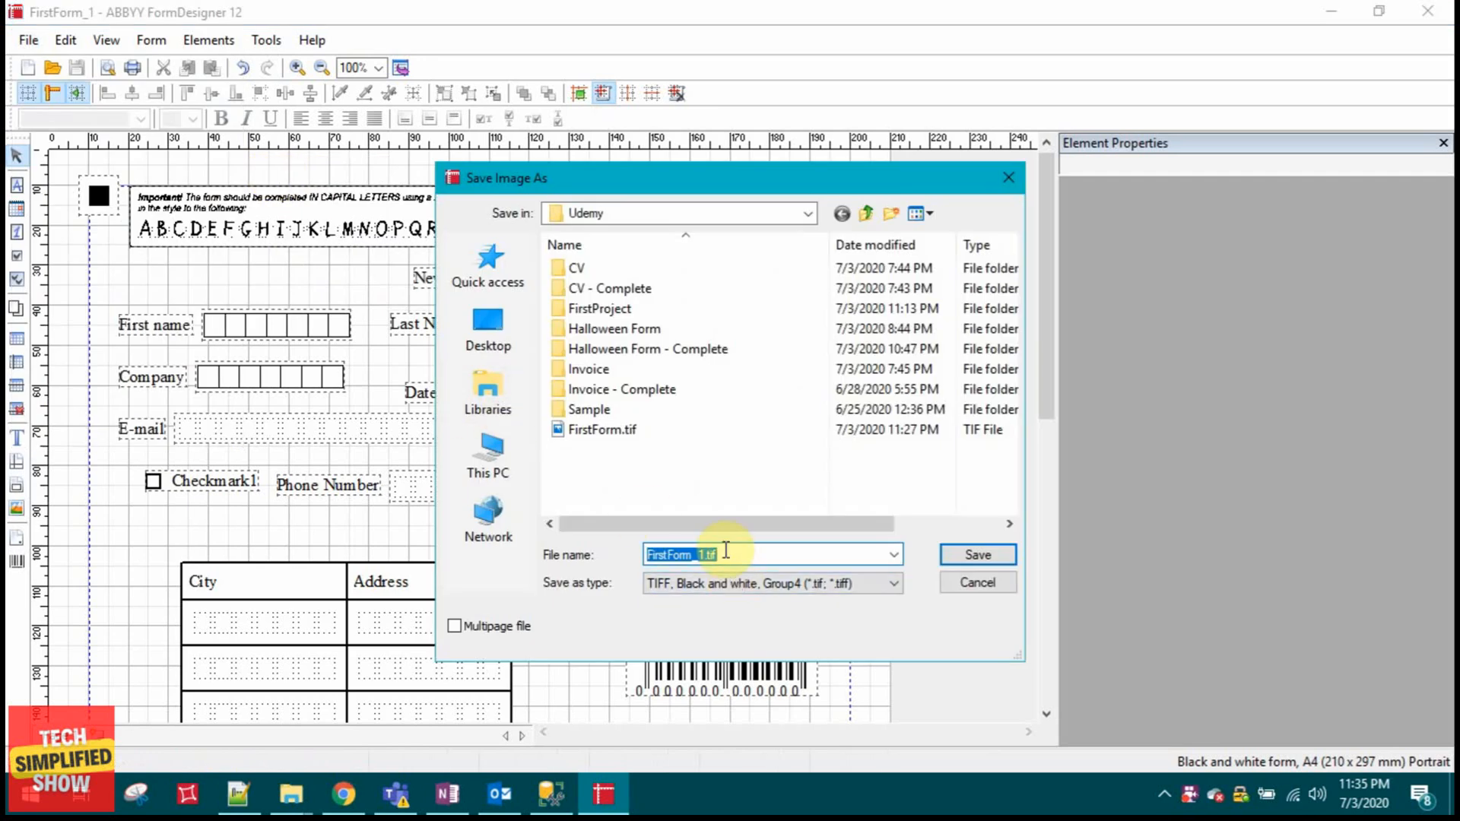
{"action": "left_click", "coordinate": [976, 556]}
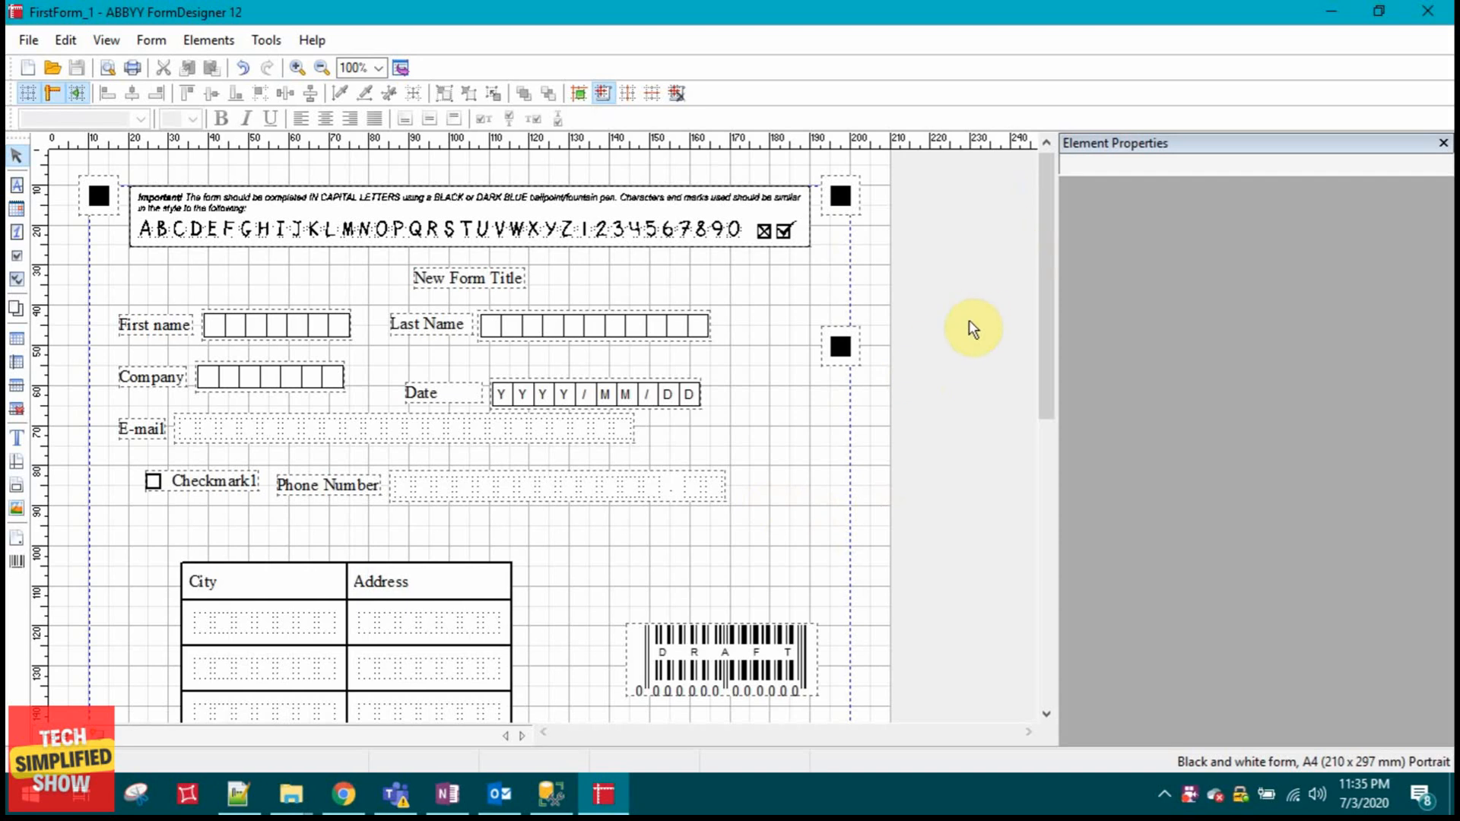
- Switch to the Udemy folder in File Explorer to check the exported form image
{"action": "left_click", "coordinate": [291, 794]}
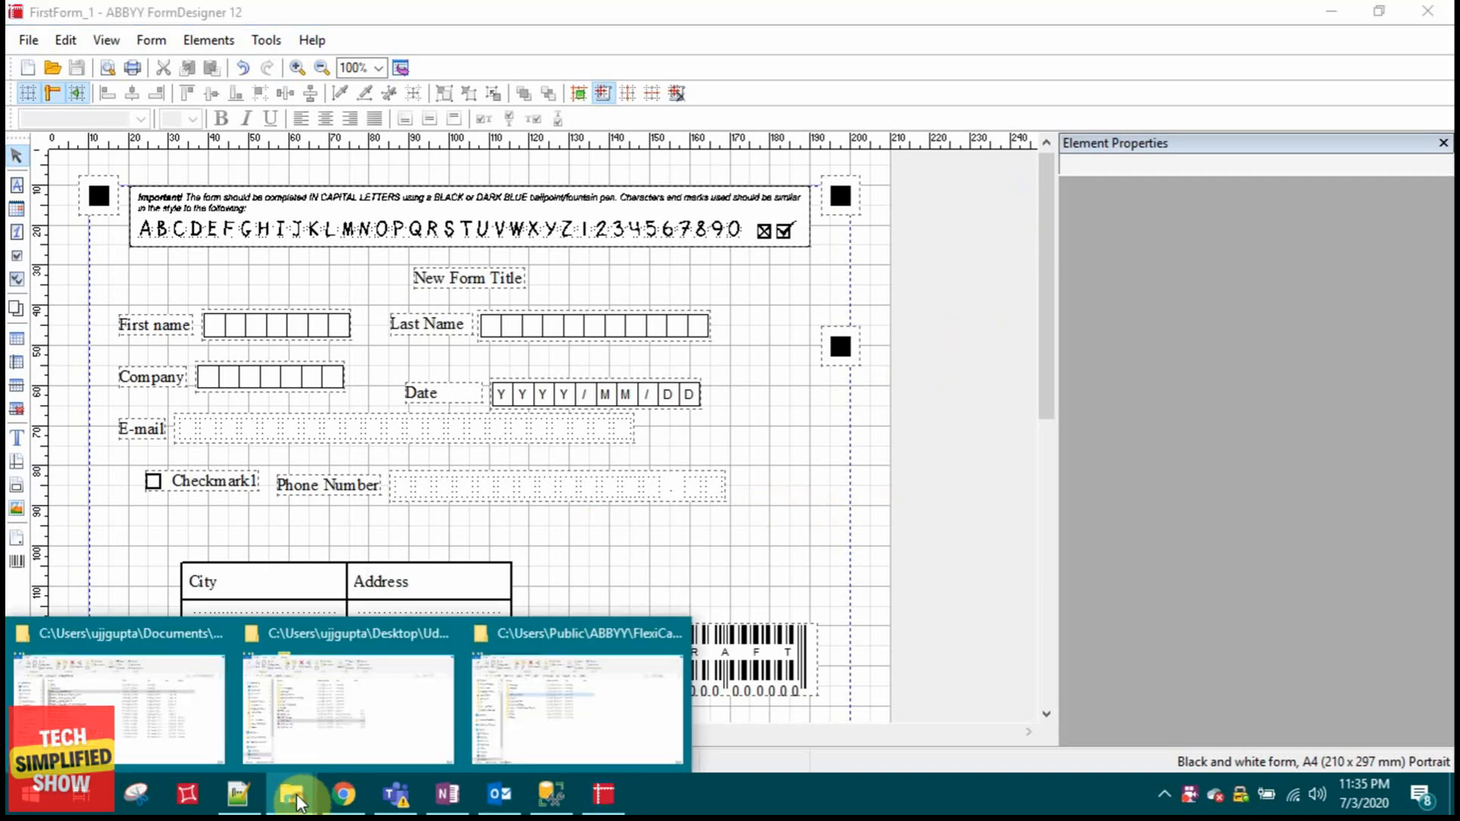
{"action": "left_click", "coordinate": [350, 717]}
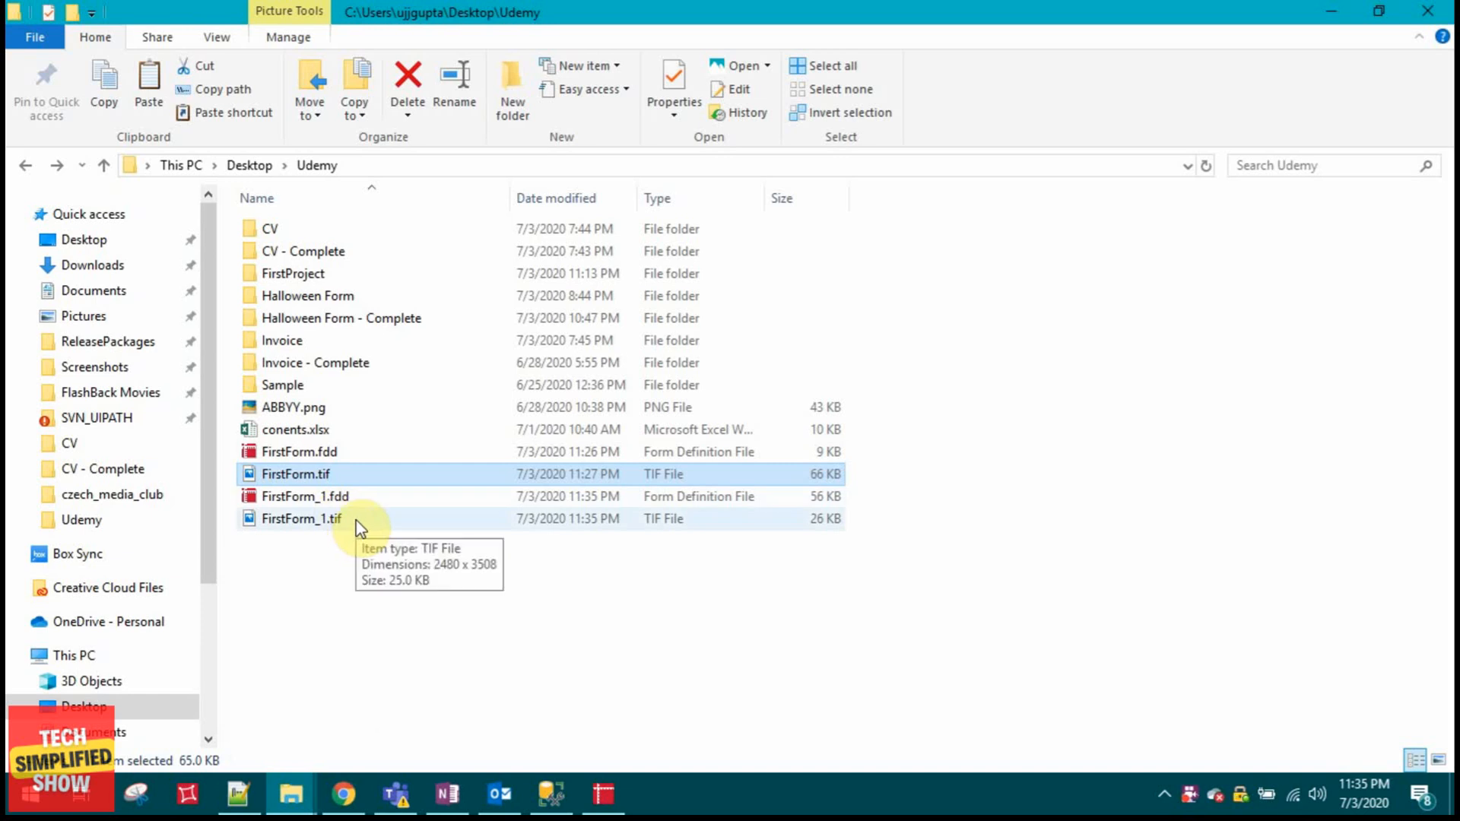